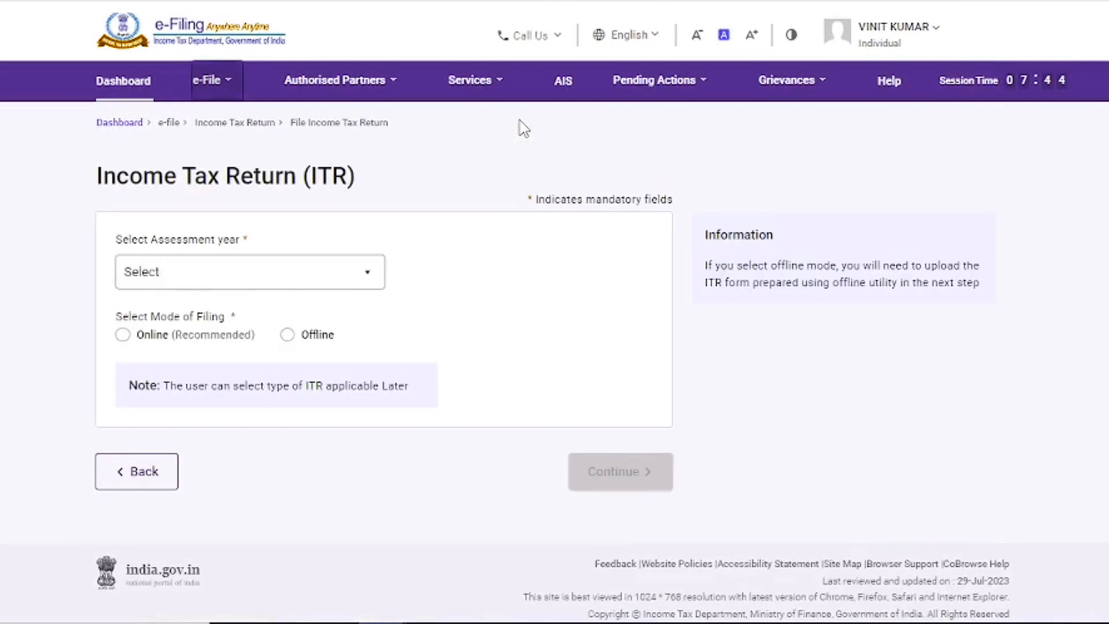
Step: Select assessment year 2023-24 (Current A.Y.) with online filing mode, and resume the saved ITR-2 draft
click(329, 274)
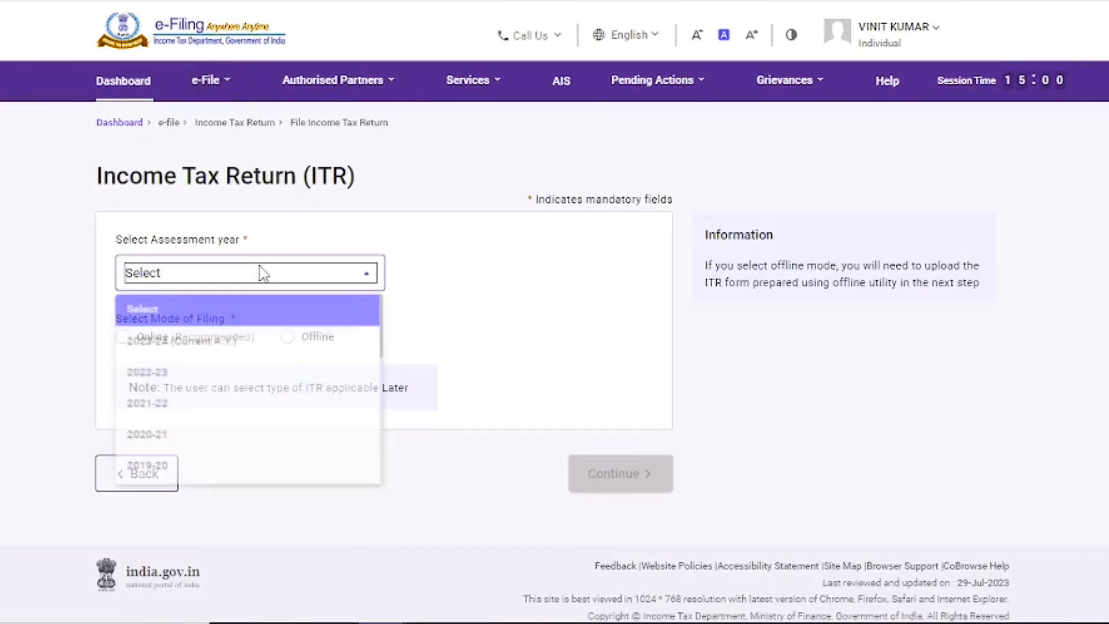
click(206, 344)
click(123, 338)
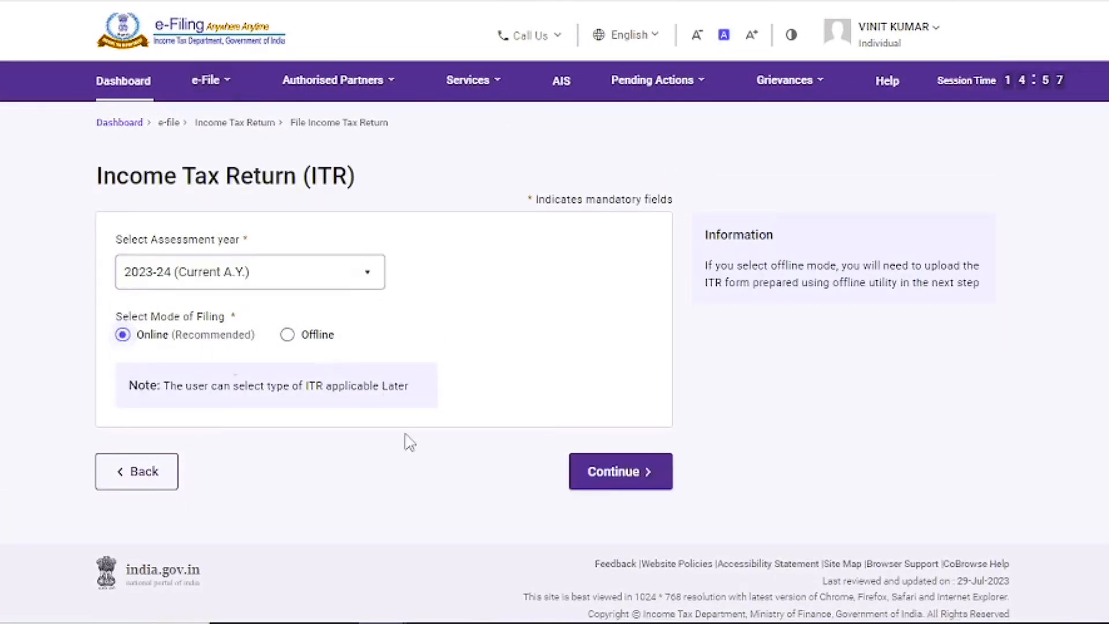
click(635, 480)
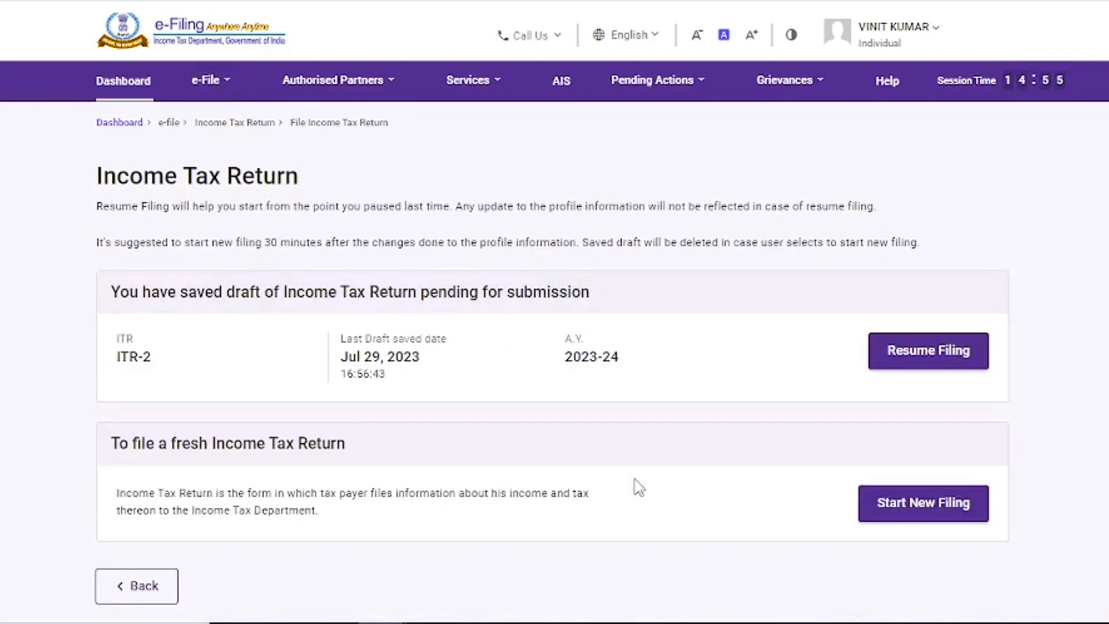
click(912, 366)
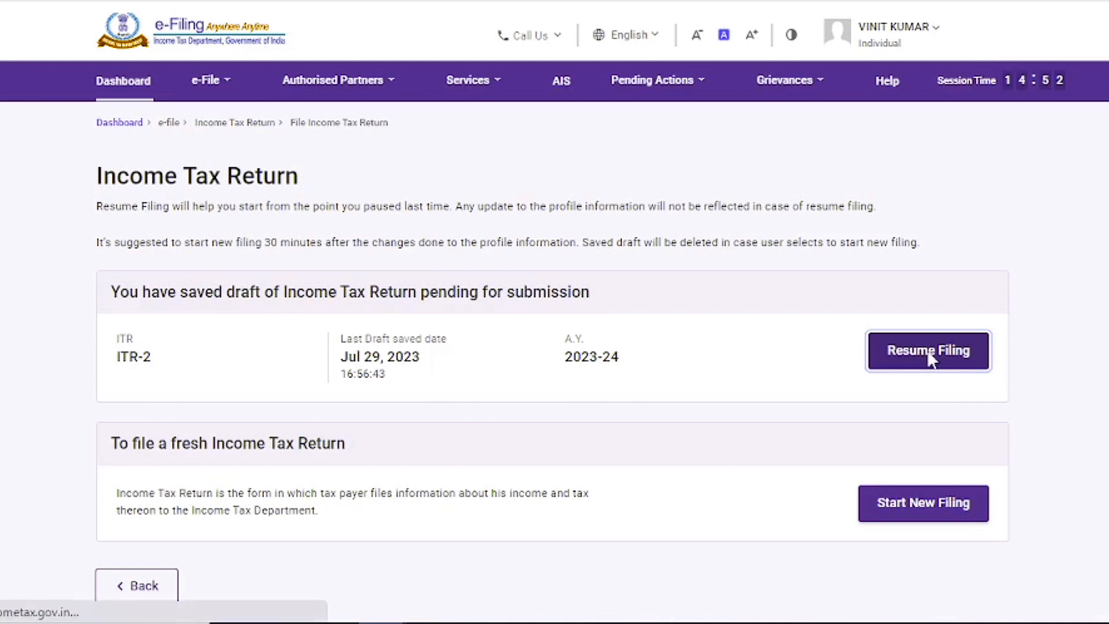
click(931, 359)
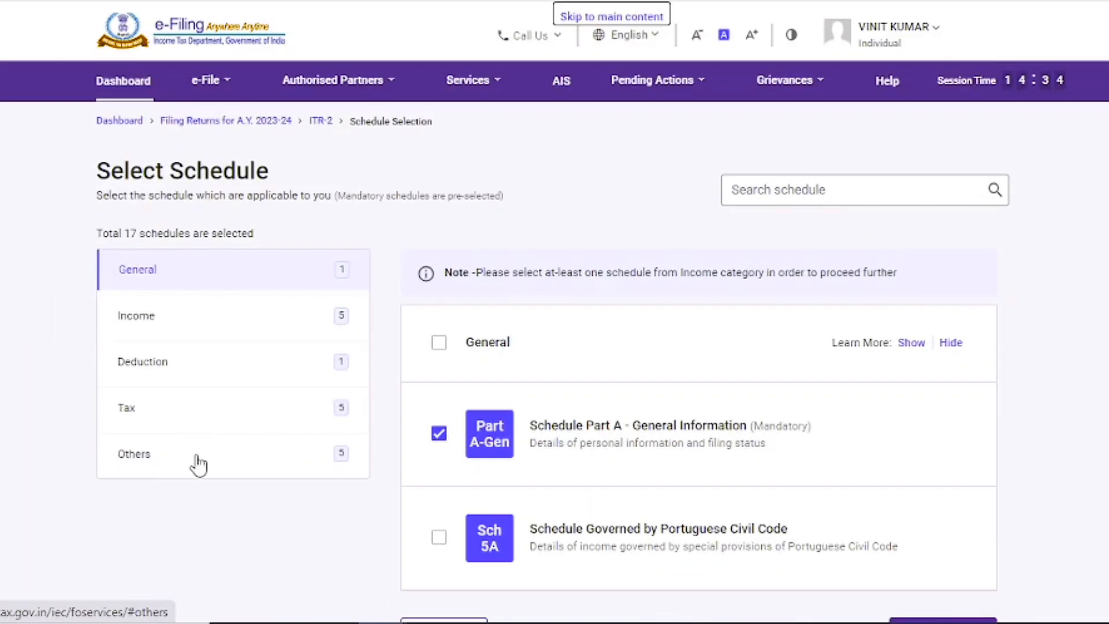
Step: Review the selected schedules in the Others and Tax categories, and proceed with the existing schedule selection, accepting the note
click(196, 450)
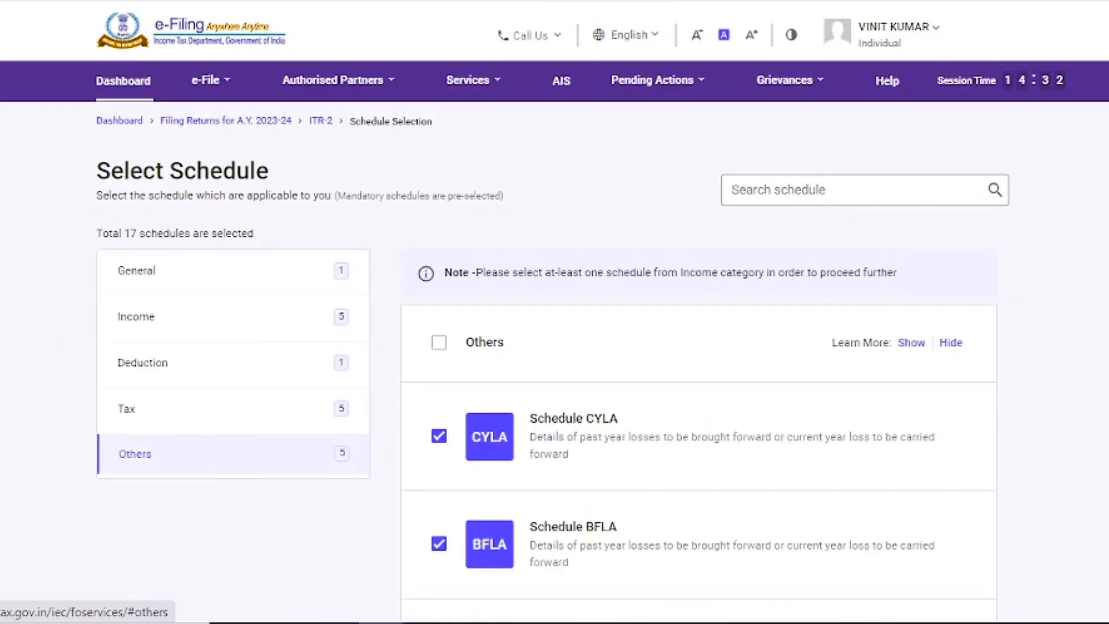
scroll(196, 449, down, 8)
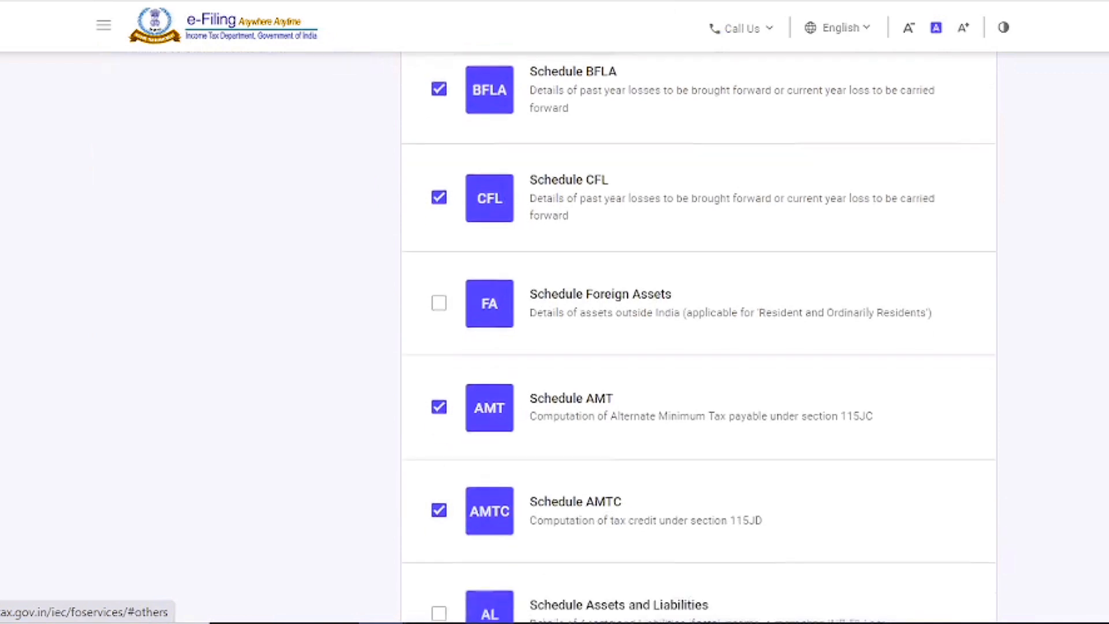
scroll(196, 450, down, 3)
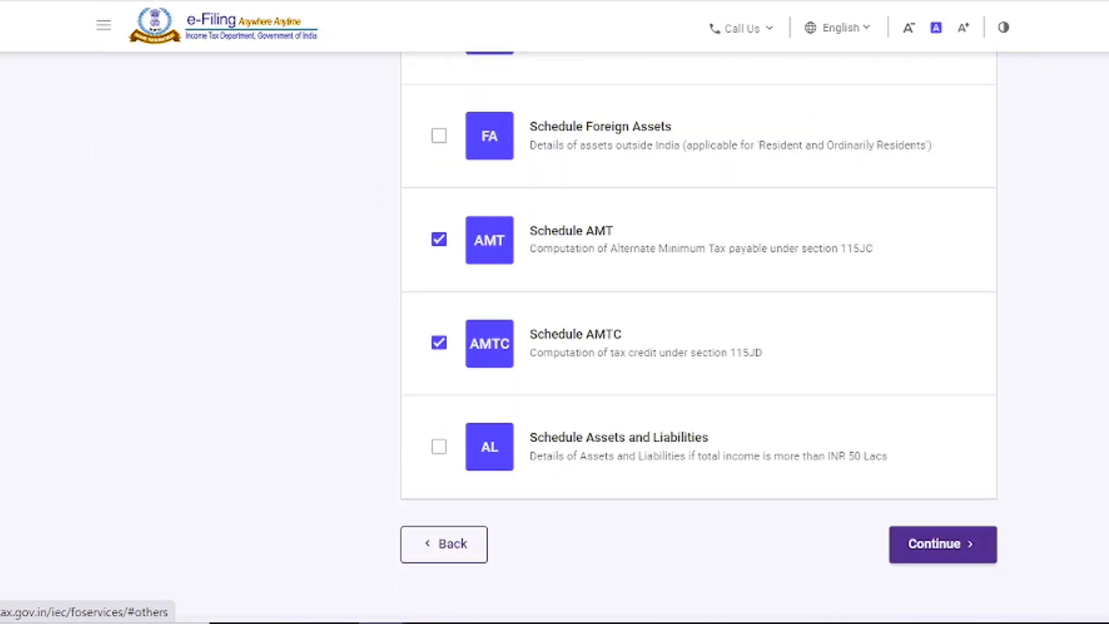
scroll(546, 337, up, 8)
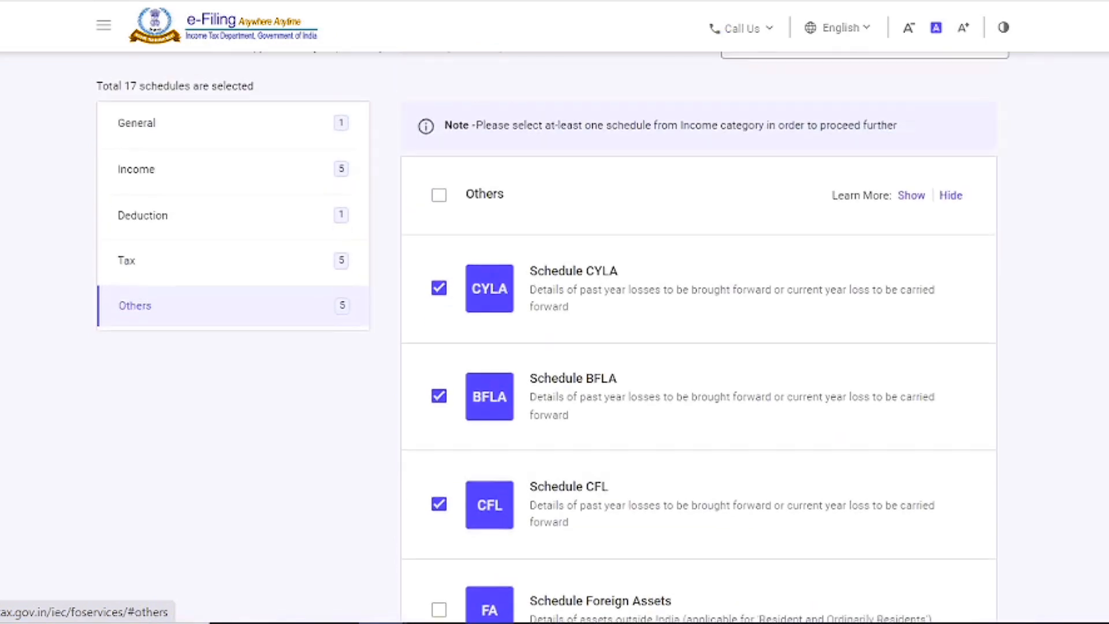
click(262, 271)
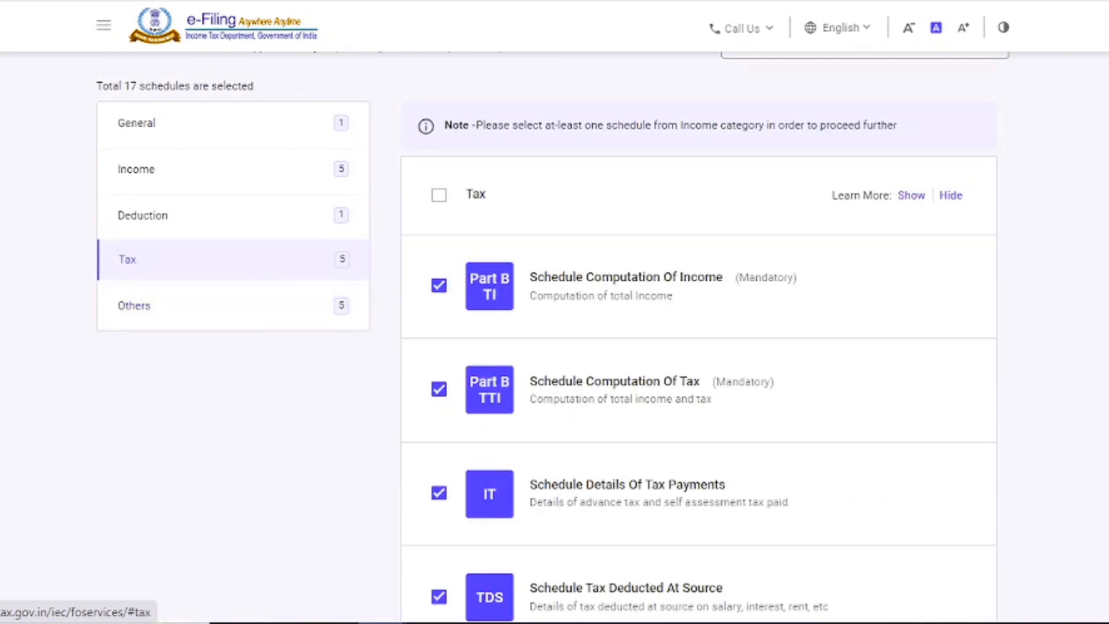
scroll(545, 338, down, 6)
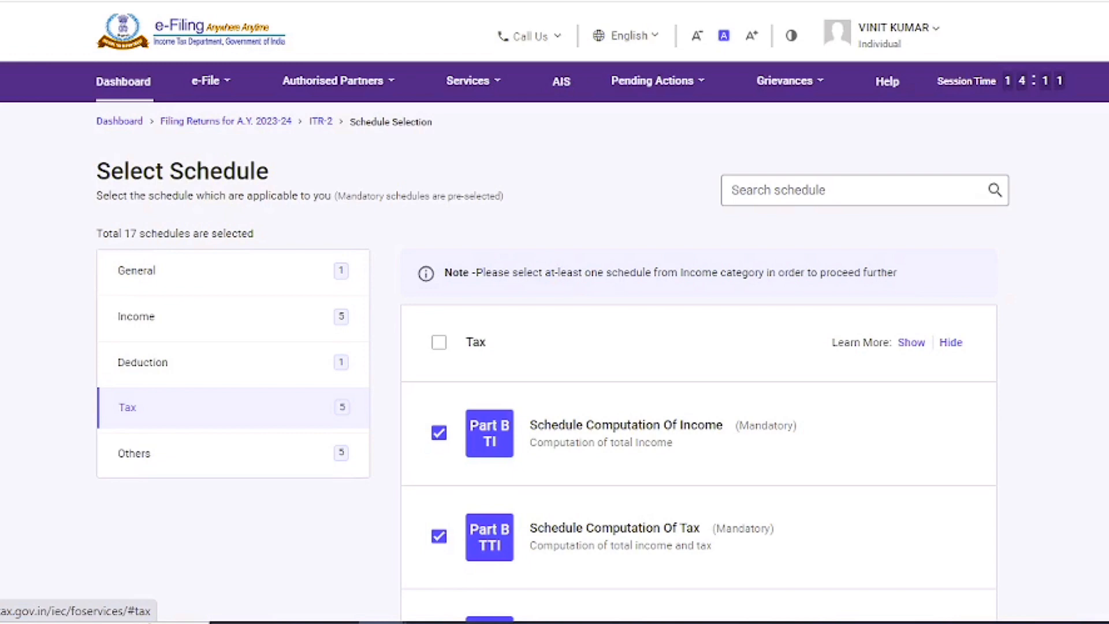
scroll(545, 338, down, 10)
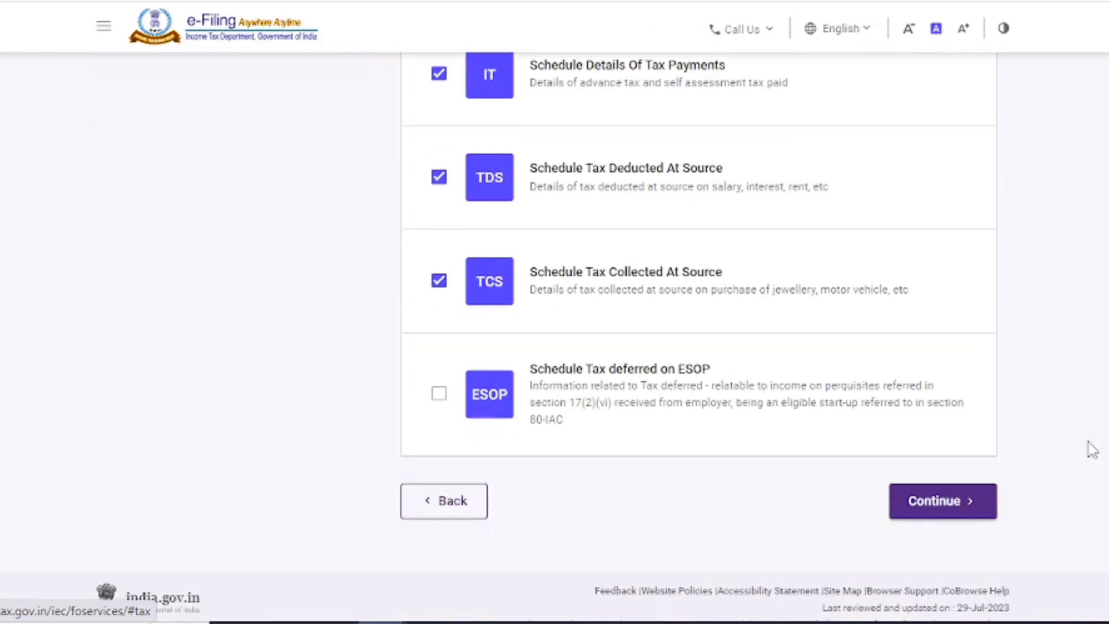
click(926, 510)
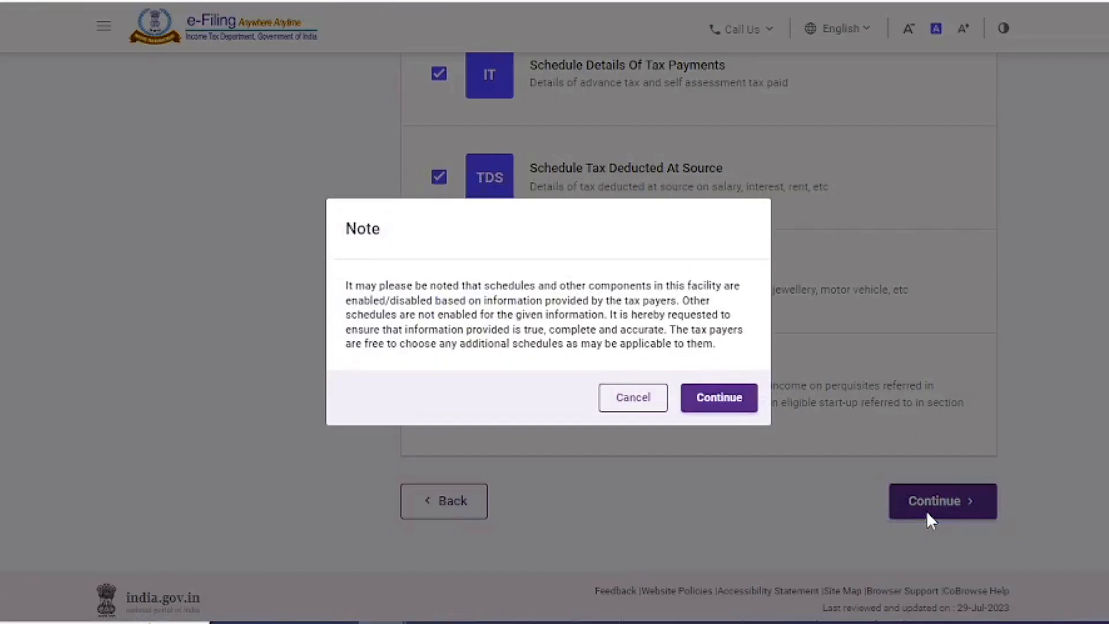
click(712, 399)
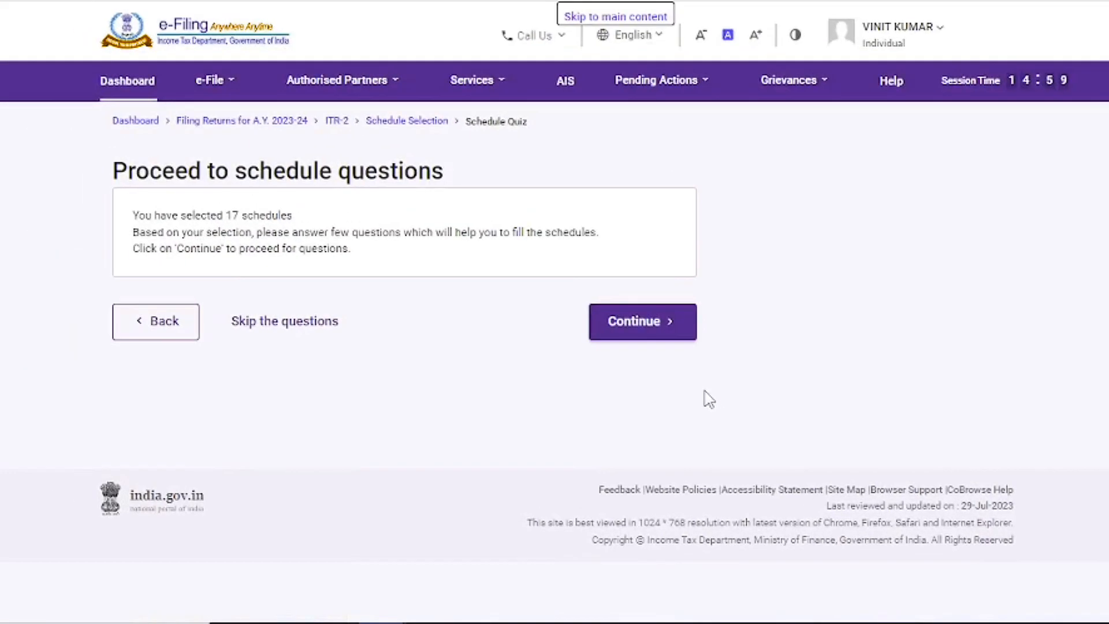
Step: Start the schedule questions and continue past General Information and Salary Exemption without changing any answers
click(662, 340)
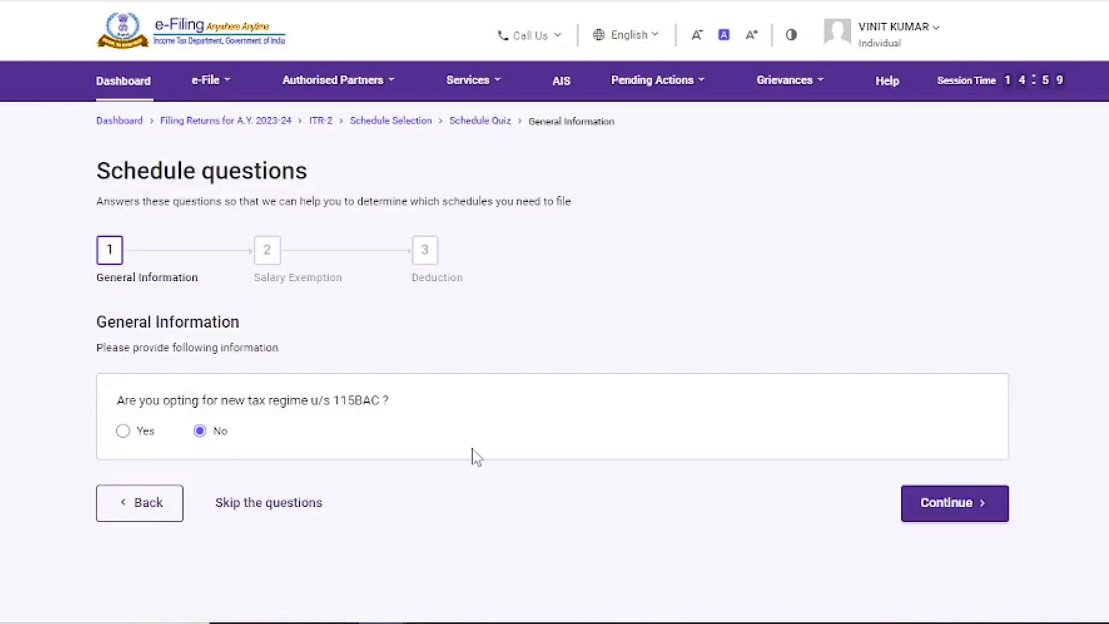
click(962, 503)
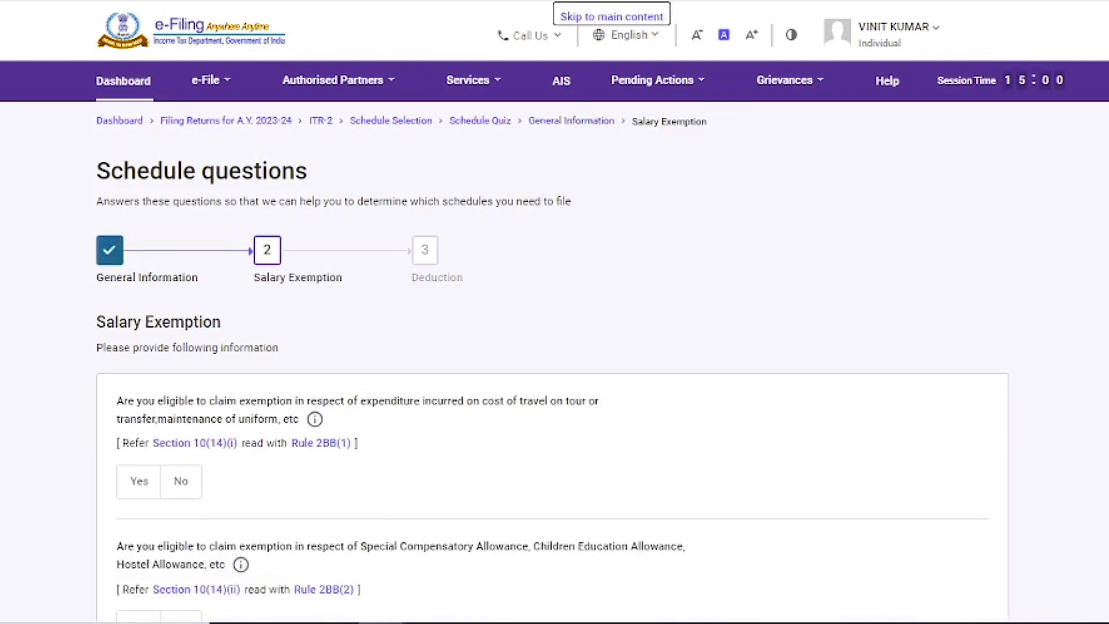
scroll(554, 346, down, 10)
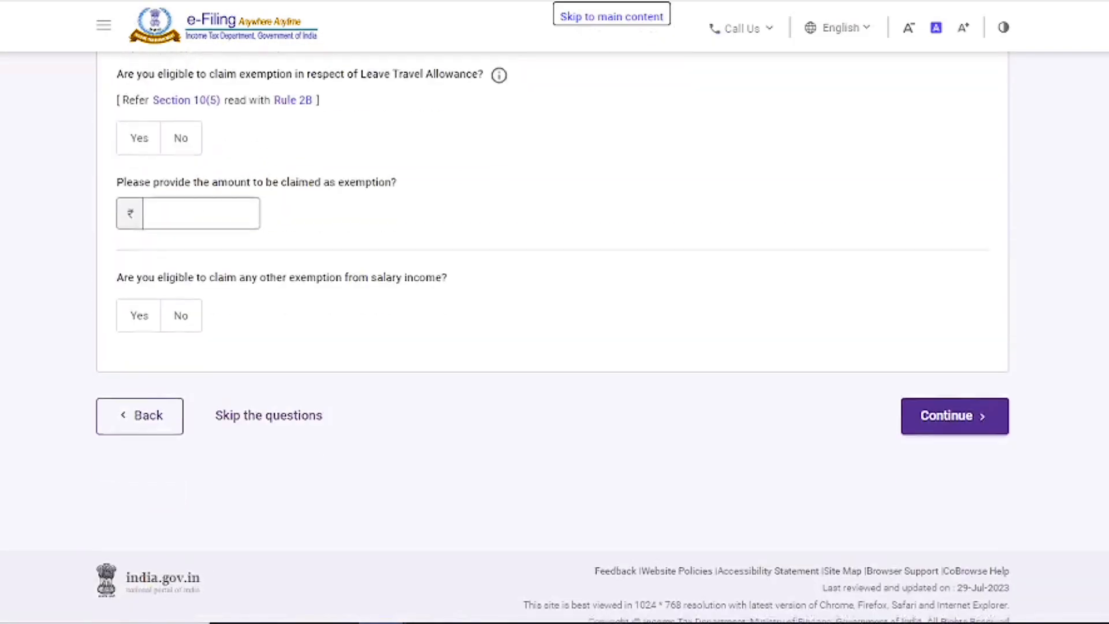
scroll(554, 346, down, 3)
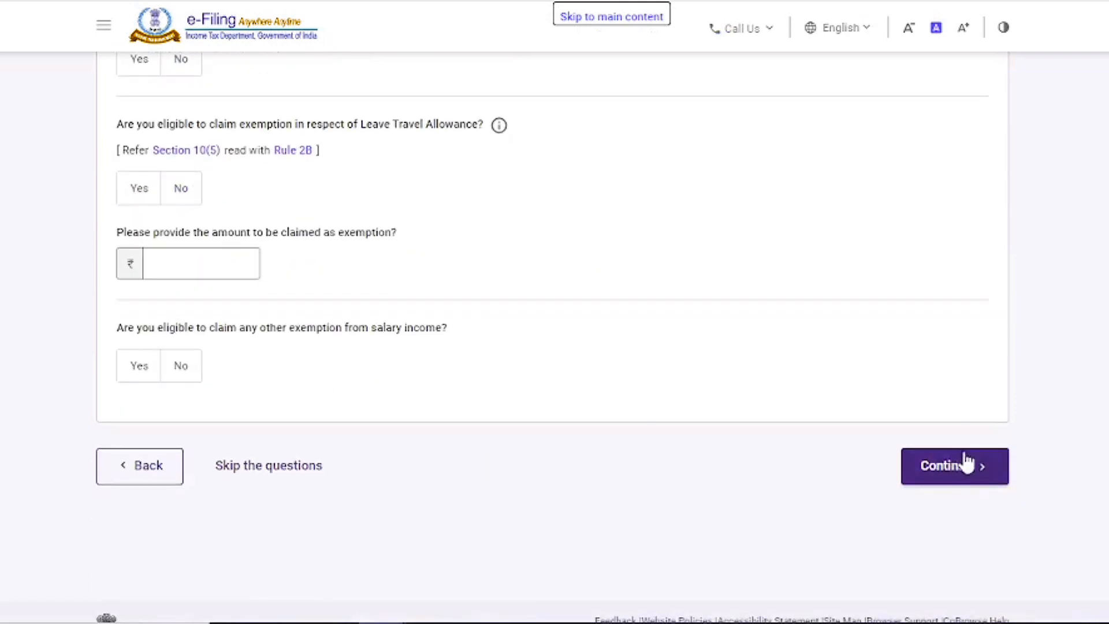
click(952, 469)
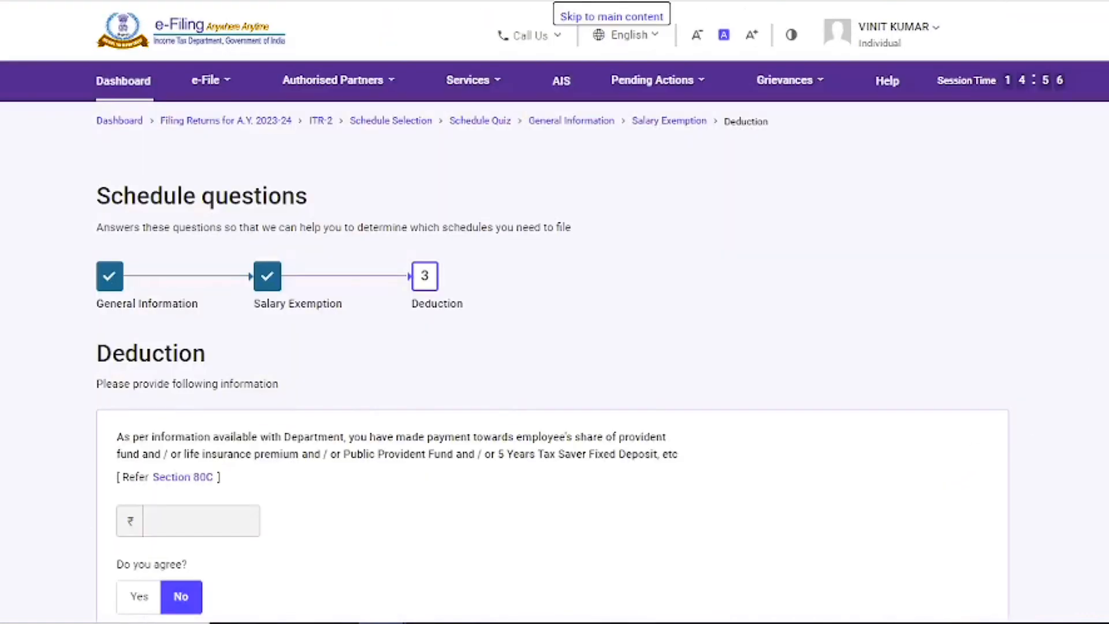
Step: Review the Deduction questions, continue without changing any answers, and acknowledge the pre-filled return notice
scroll(552, 358, down, 15)
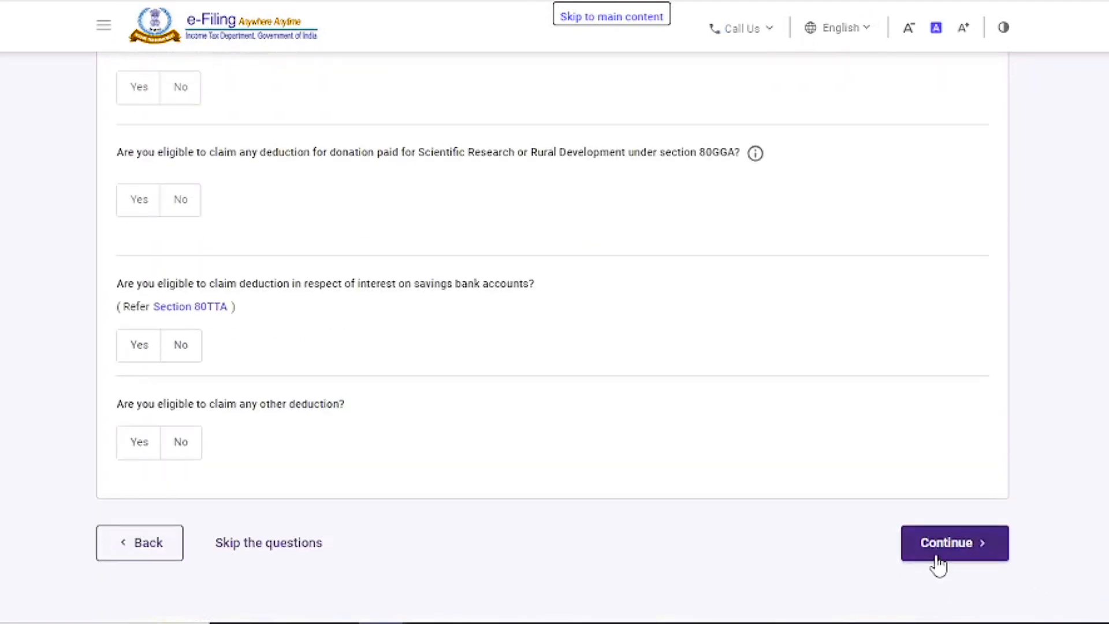
scroll(552, 335, up, 10)
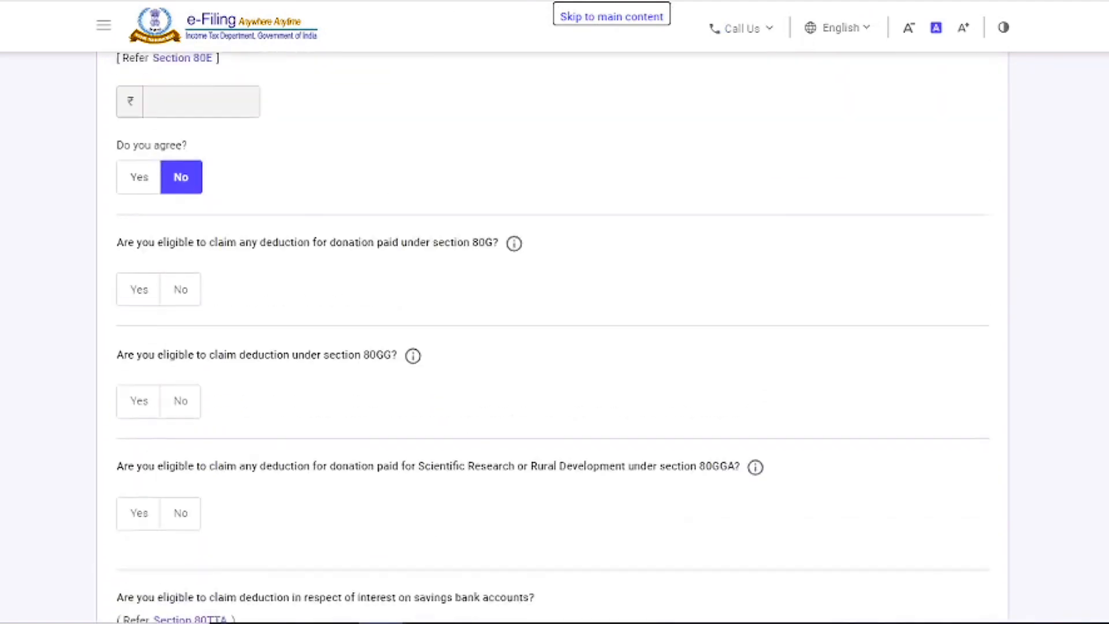
scroll(552, 335, up, 8)
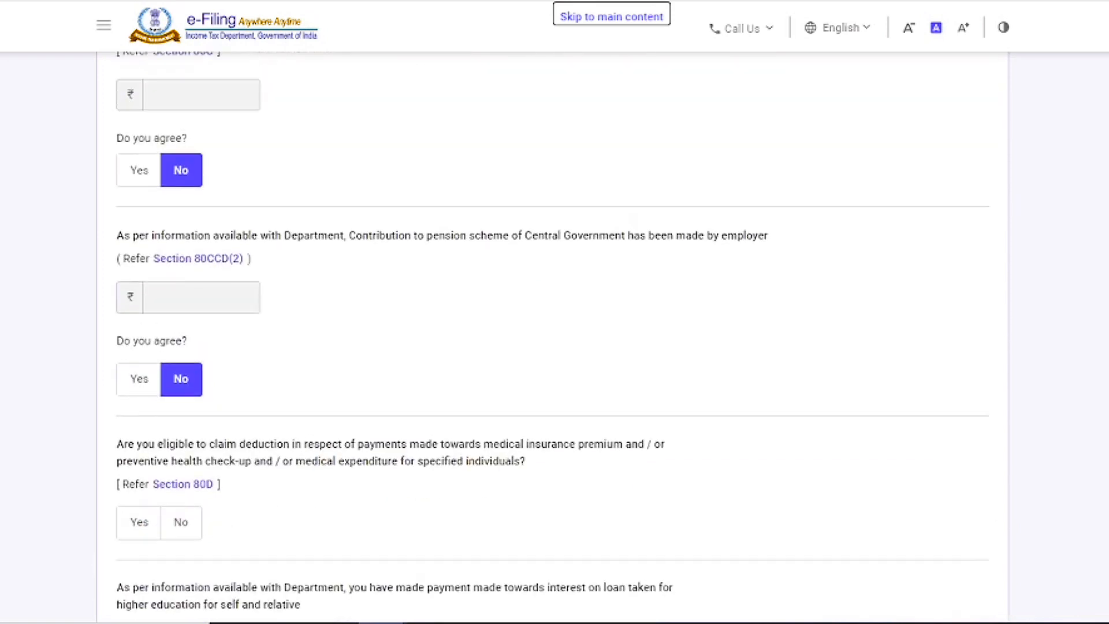
scroll(553, 335, down, 1)
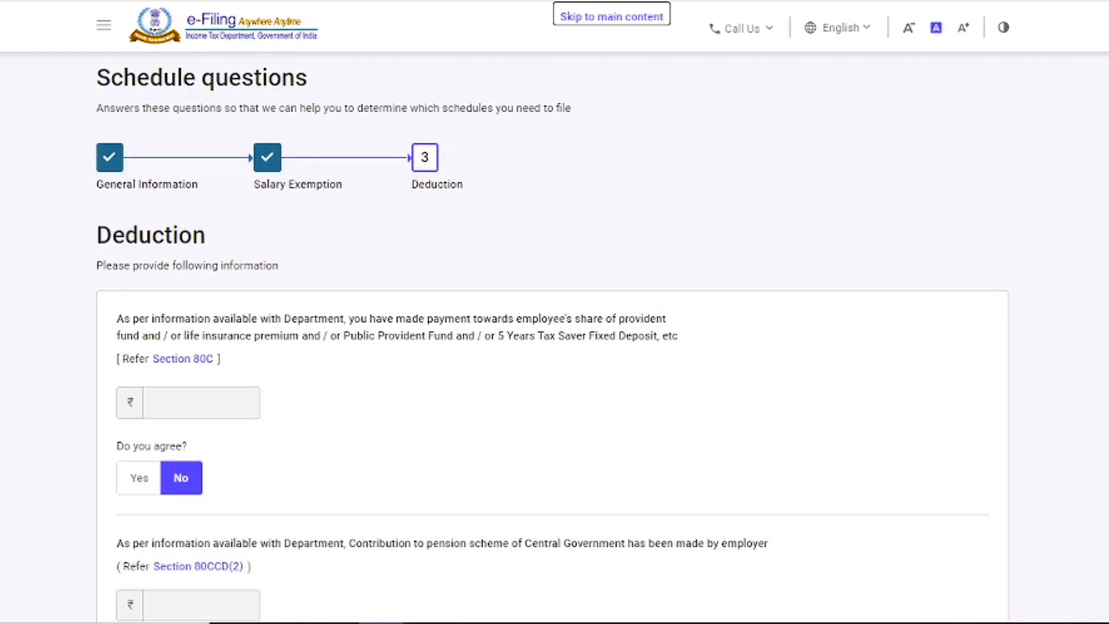
scroll(552, 336, down, 15)
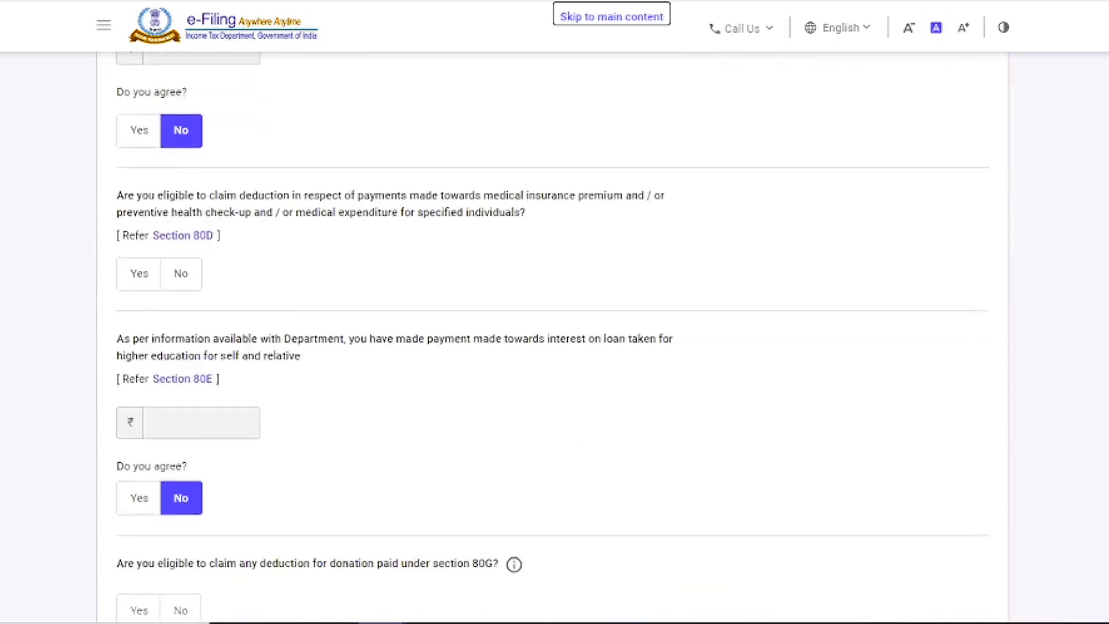
scroll(552, 337, down, 7)
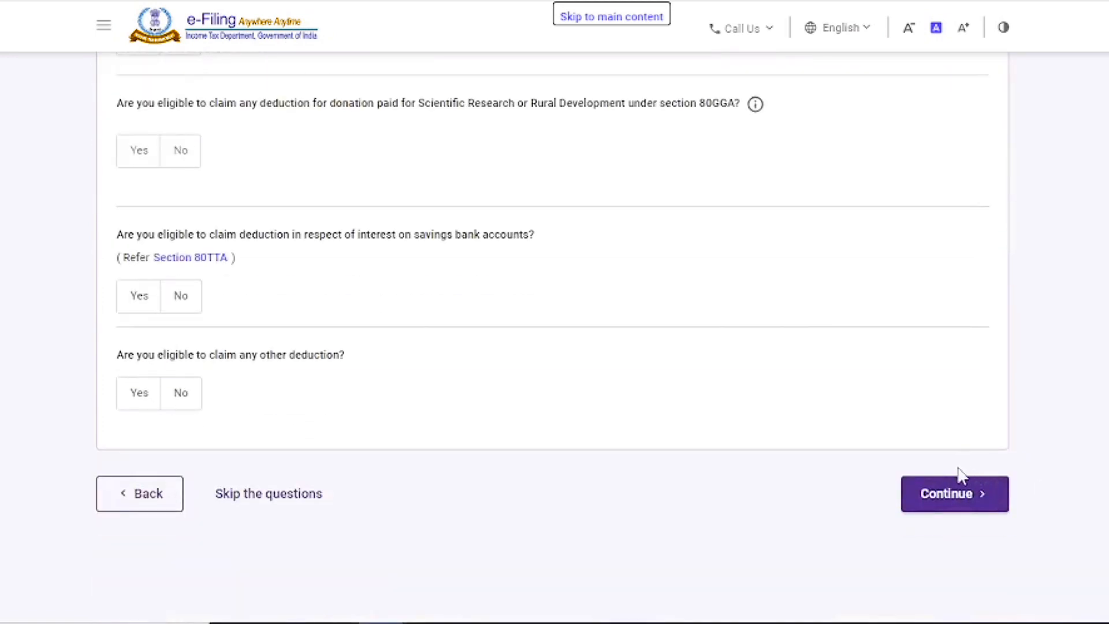
click(947, 497)
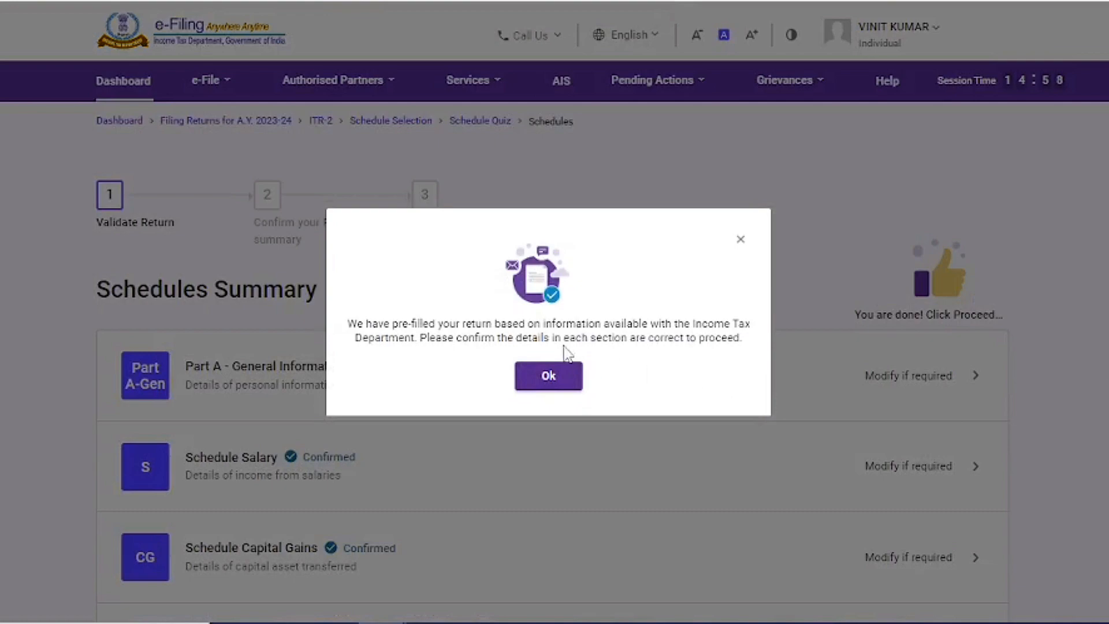
click(556, 376)
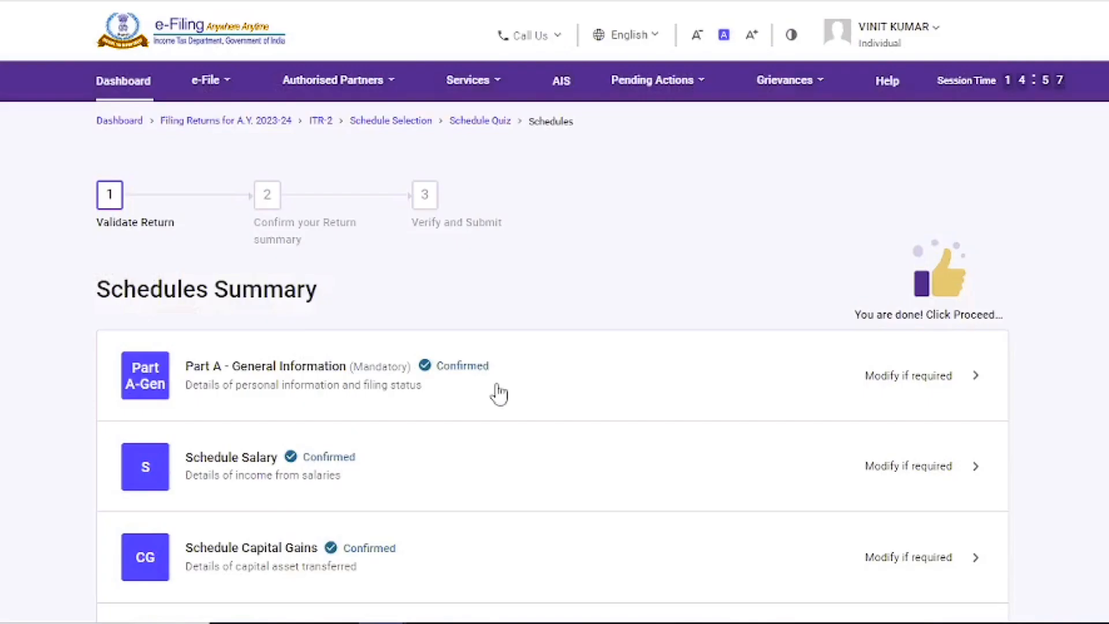
Step: Open Part A - General Information from the schedules summary and check the taxpayer's details under Personal Information
click(343, 363)
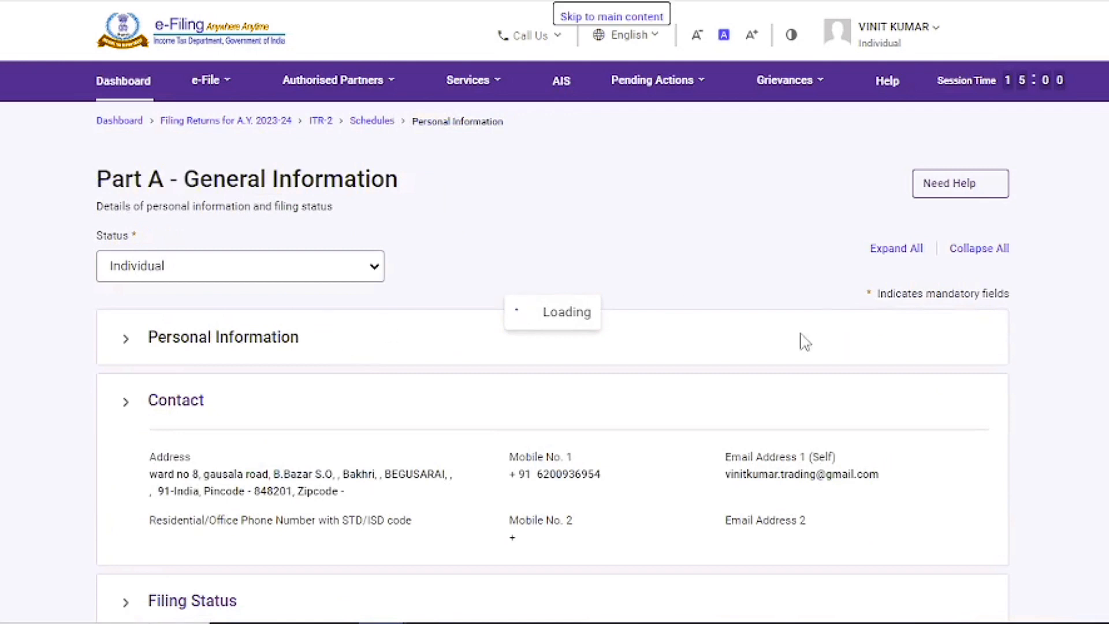
click(522, 335)
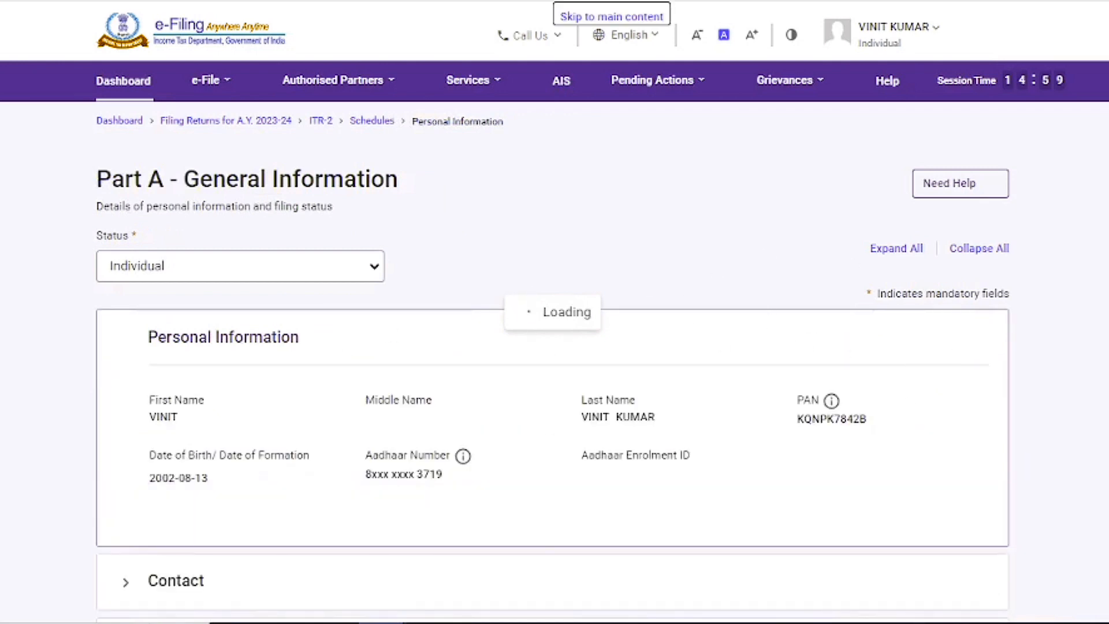
scroll(554, 347, down, 4)
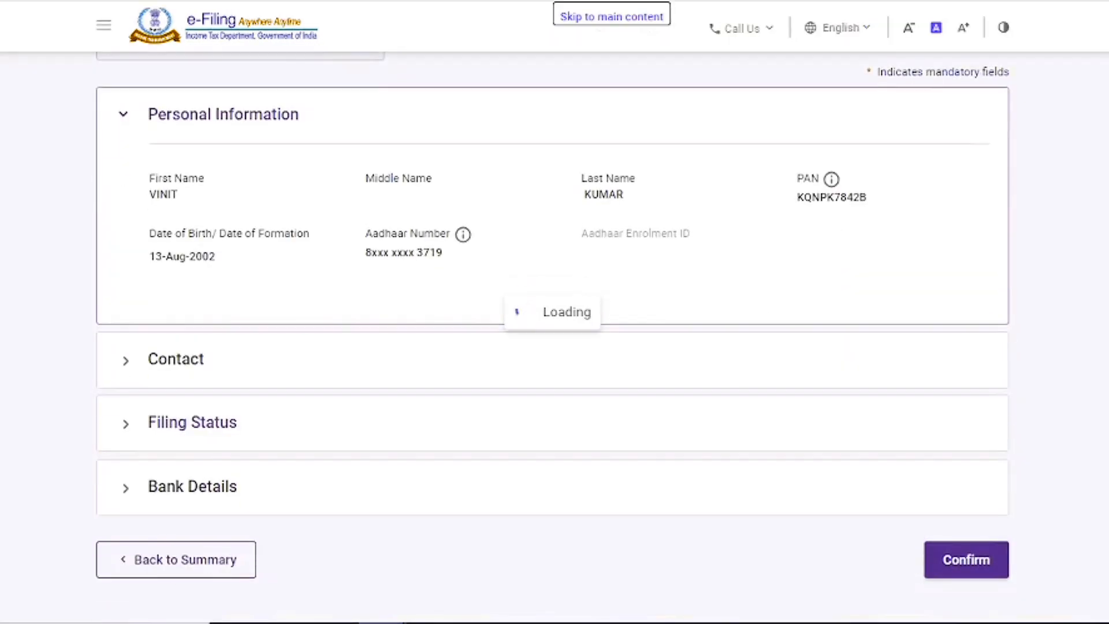
scroll(216, 453, up, 4)
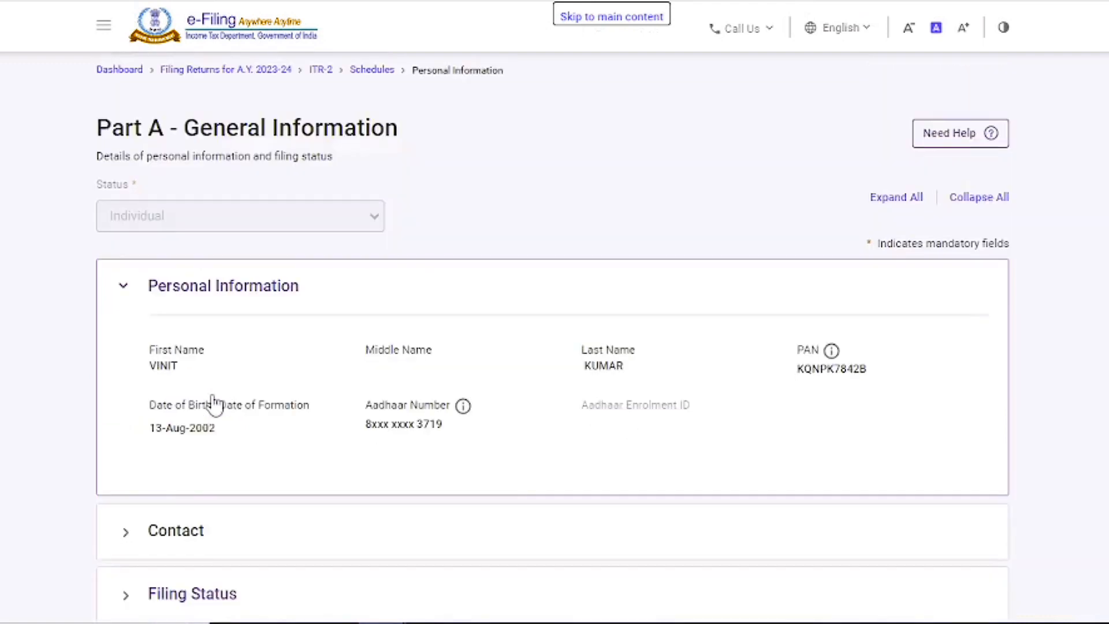
scroll(554, 346, down, 5)
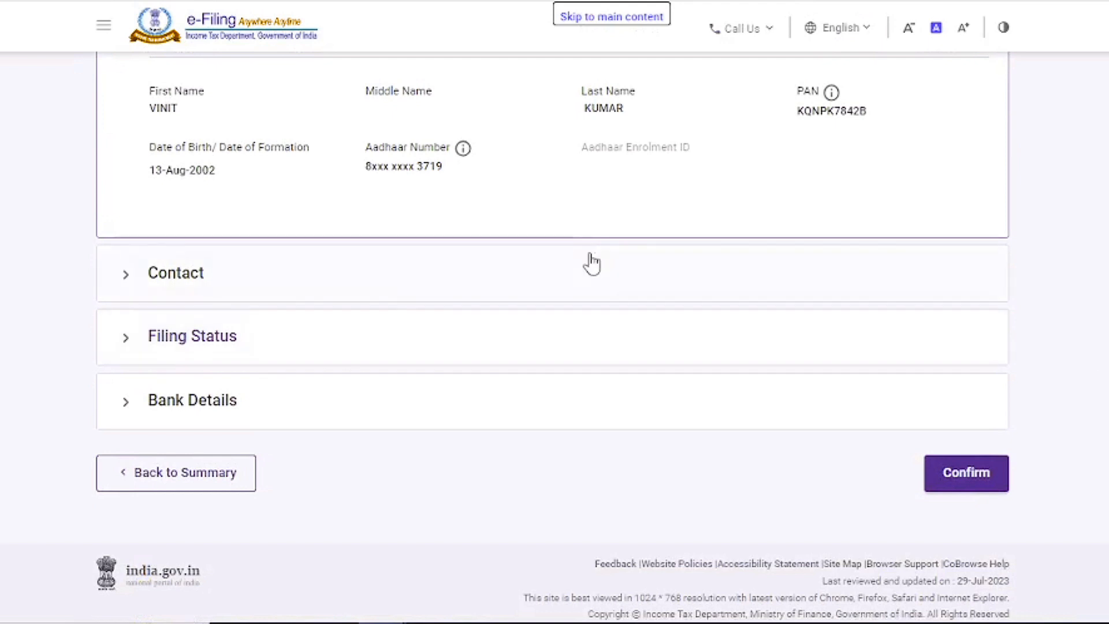
Step: Expand Filing Status and review its entries, from the filing section through residential status to directorship and unlisted equity shares
click(206, 351)
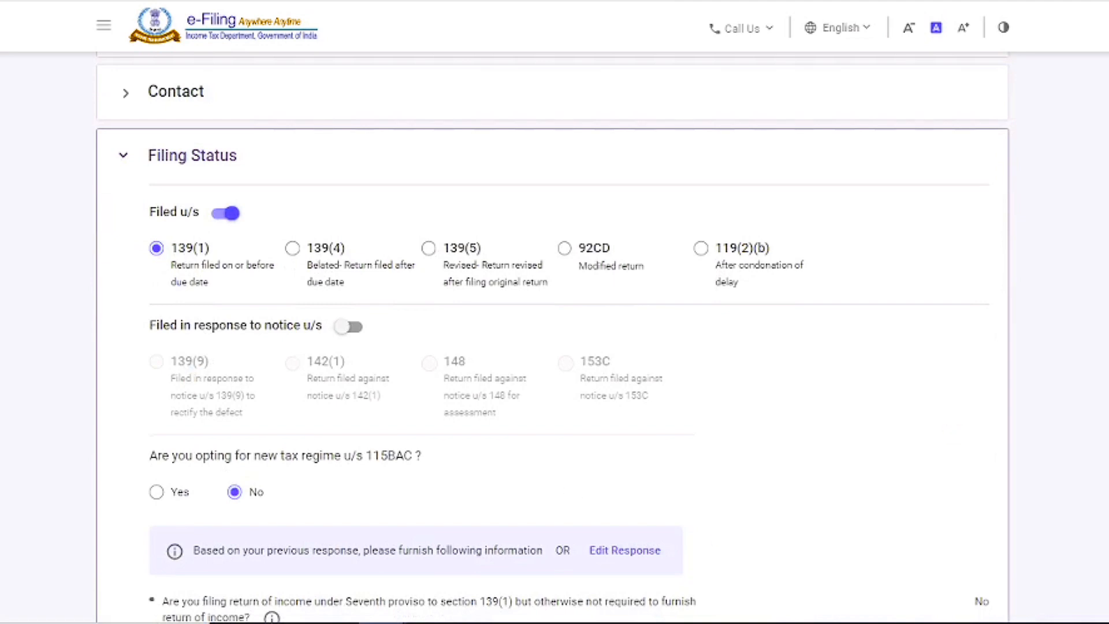
scroll(554, 338, down, 10)
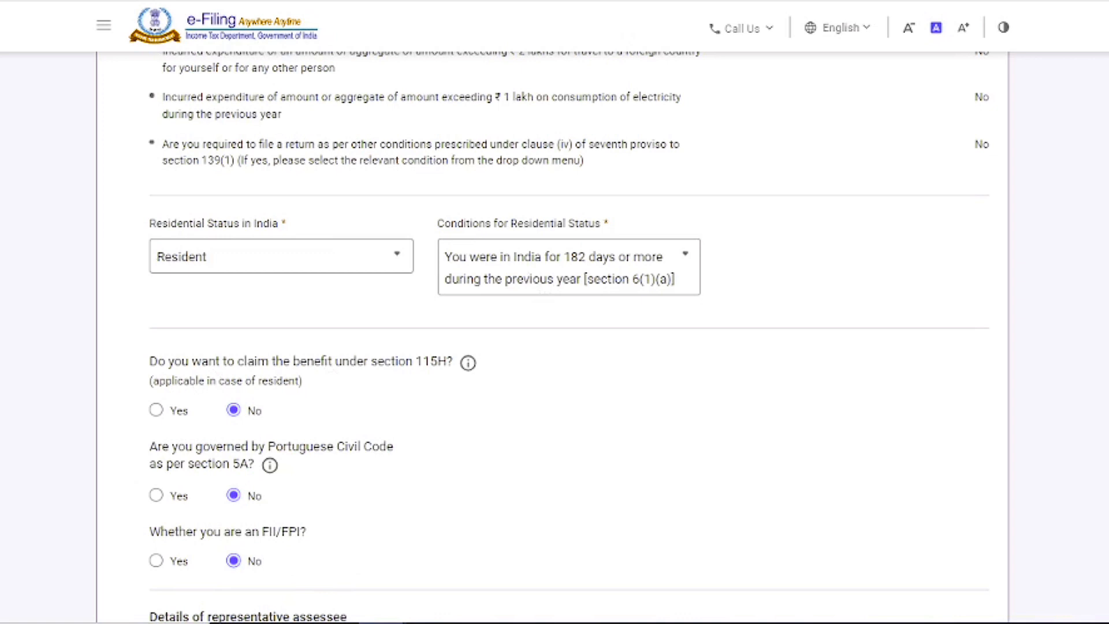
scroll(982, 491, down, 10)
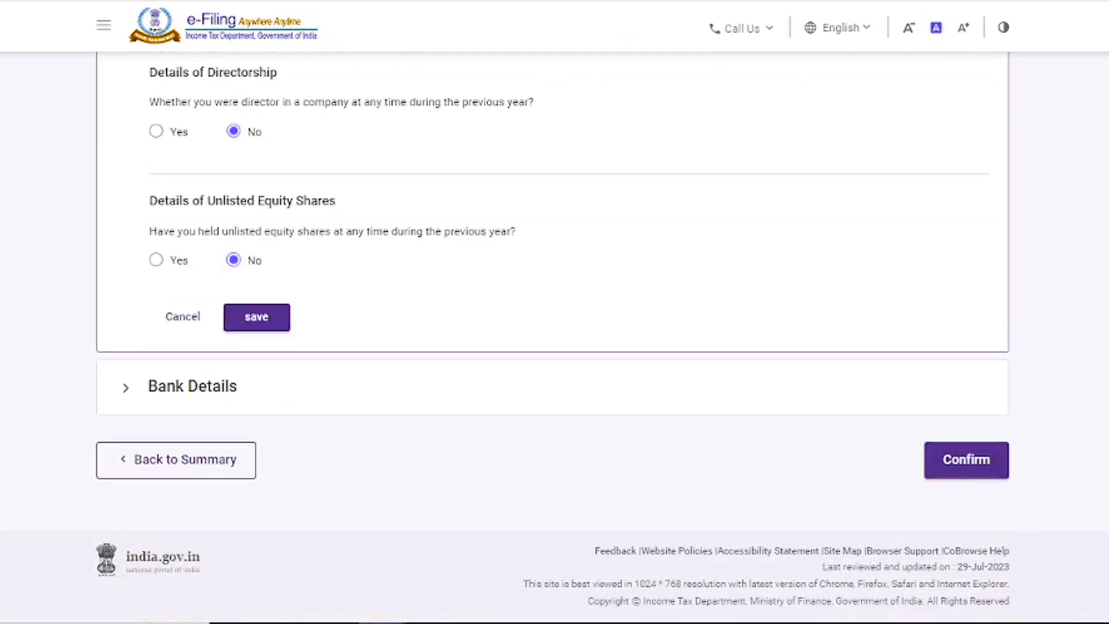
Step: Confirm Part A - General Information and open Schedule Salary from the schedules summary
click(1000, 478)
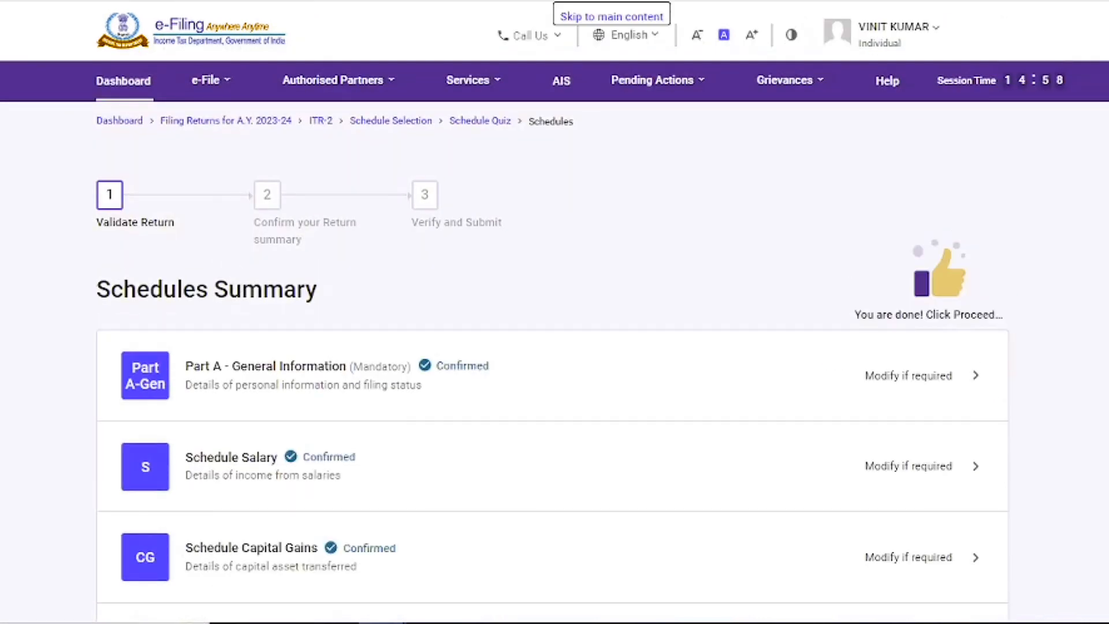
scroll(554, 346, down, 5)
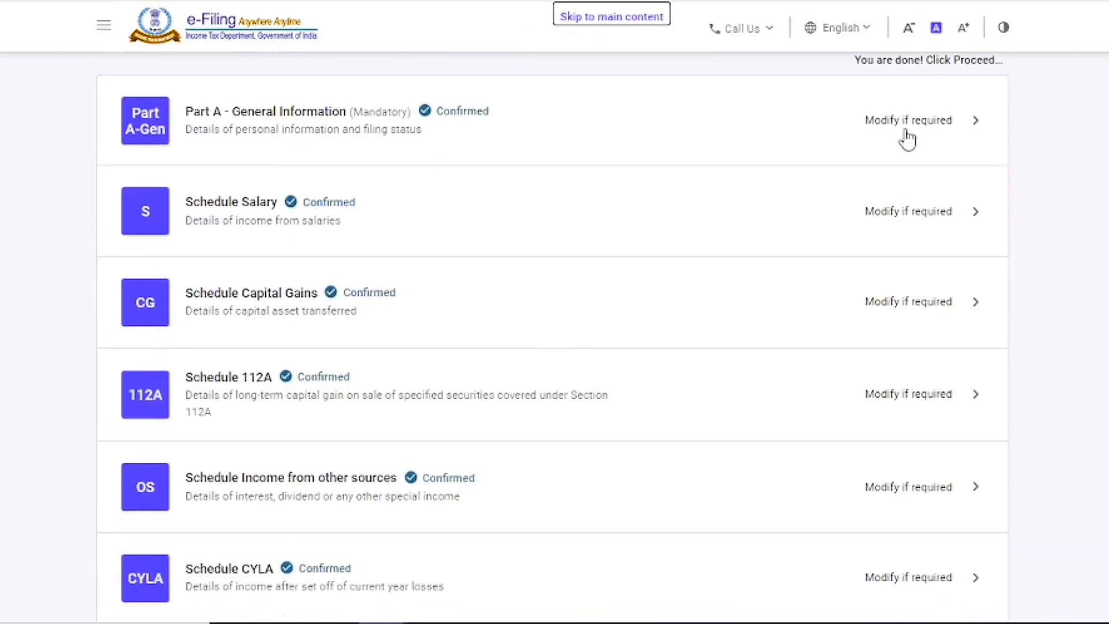
scroll(908, 211, up, 1)
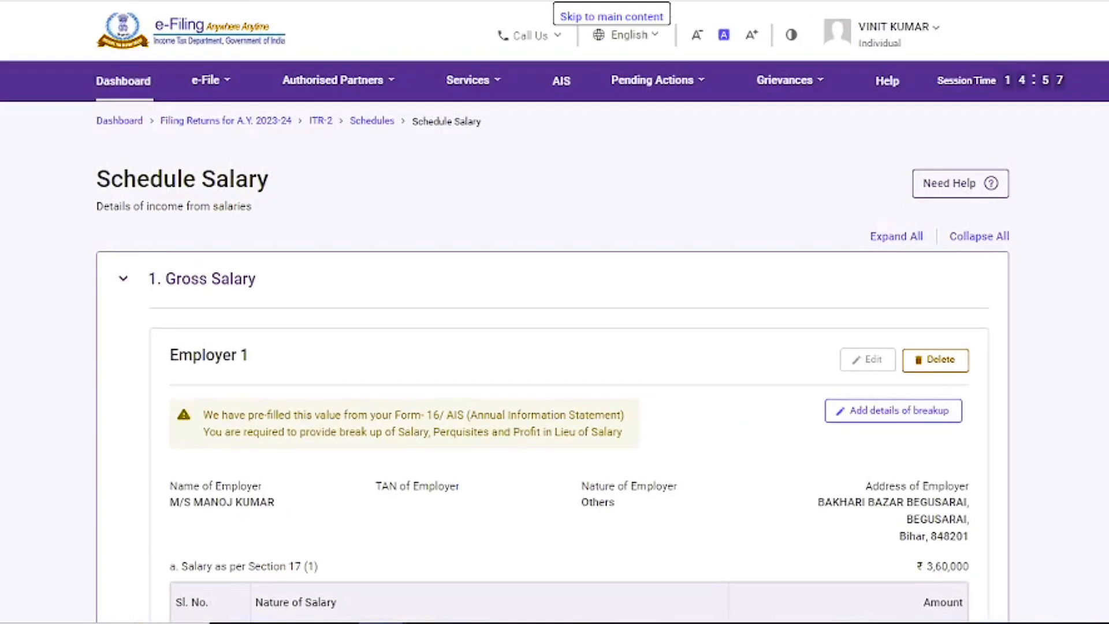
Step: Open the salary breakup details for Employer 1 and go to the Section 17(1) salary breakup
scroll(554, 334, down, 3)
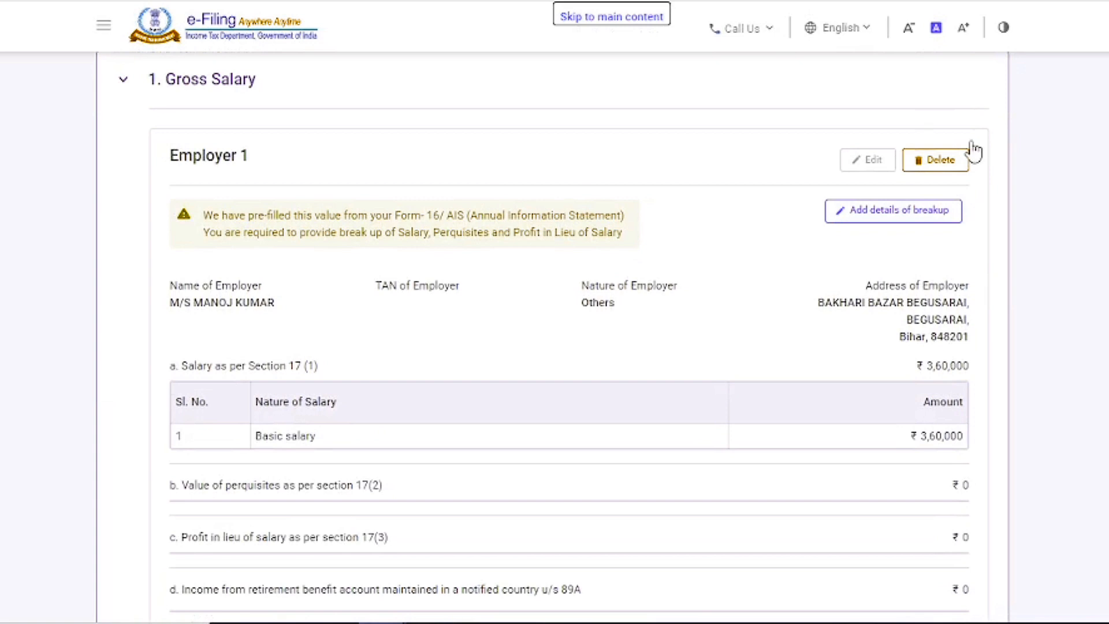
click(880, 223)
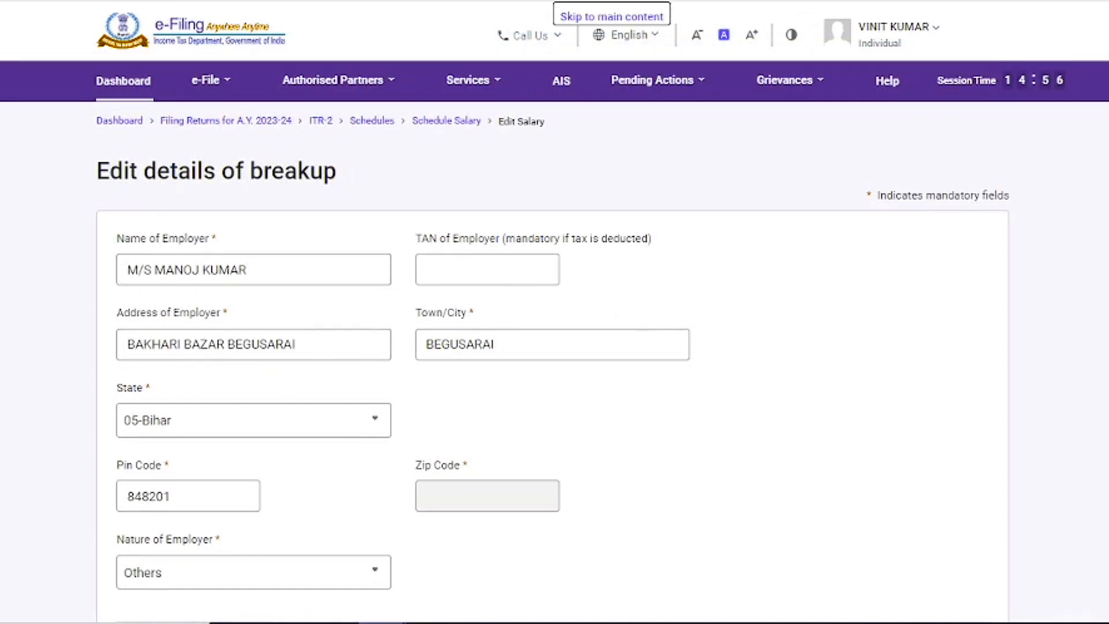
scroll(552, 360, down, 10)
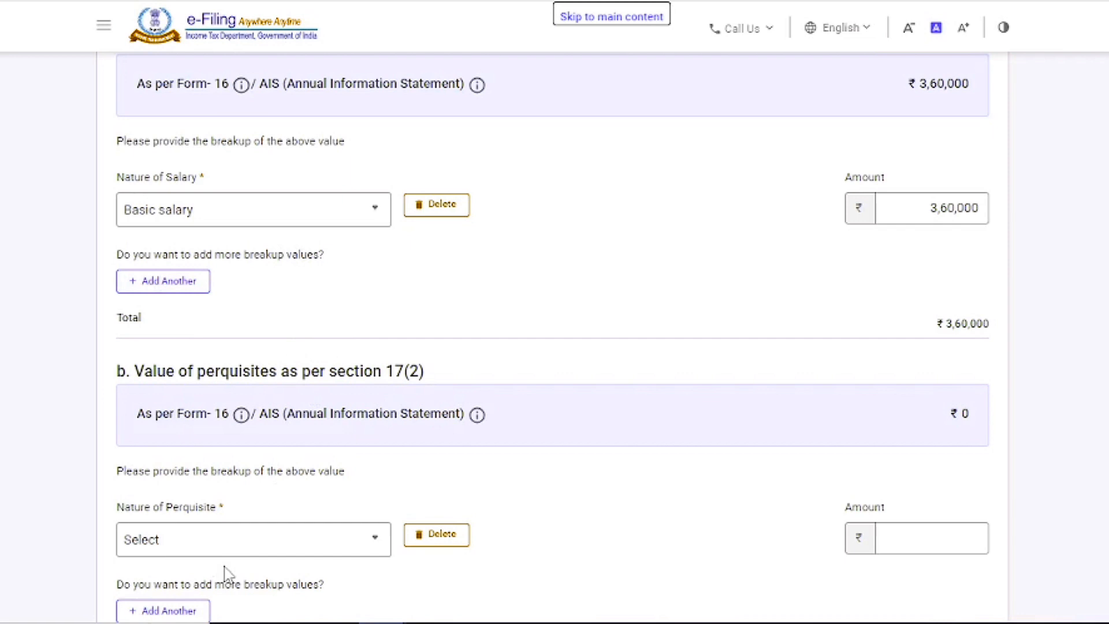
Step: Add another breakup row under Section 17(1), look through its Nature of Salary options, and delete that row
click(175, 284)
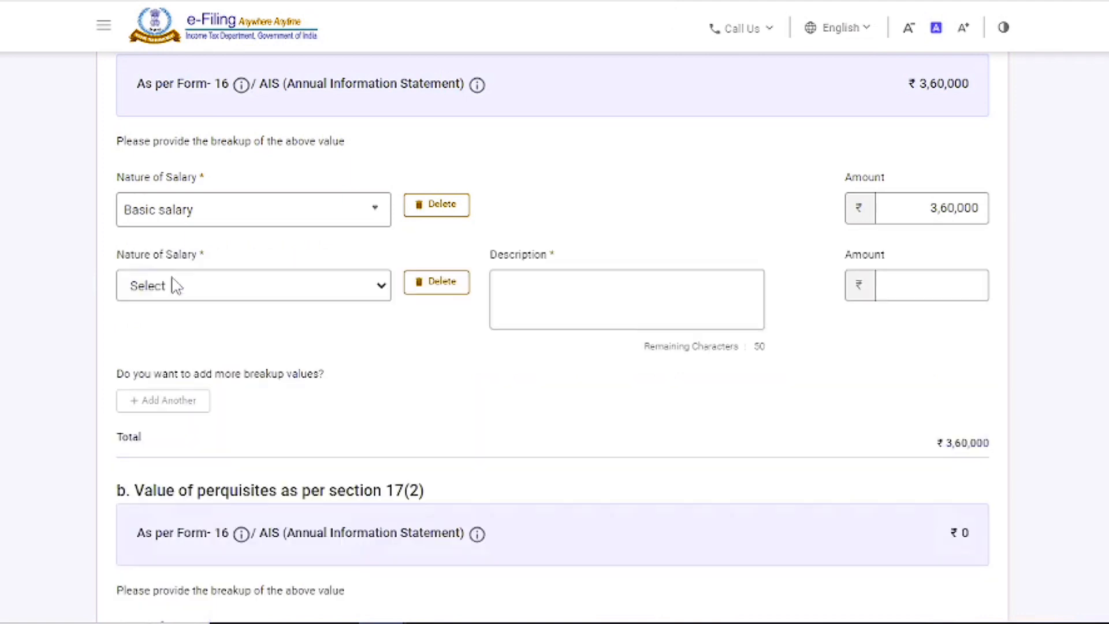
click(373, 289)
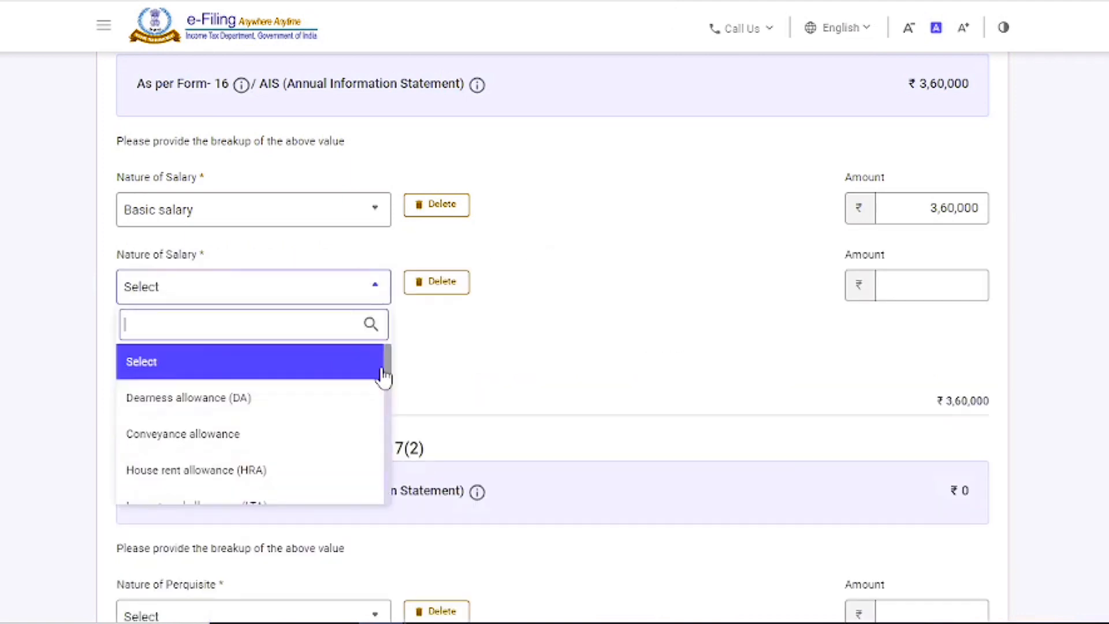
scroll(389, 370, down, 3)
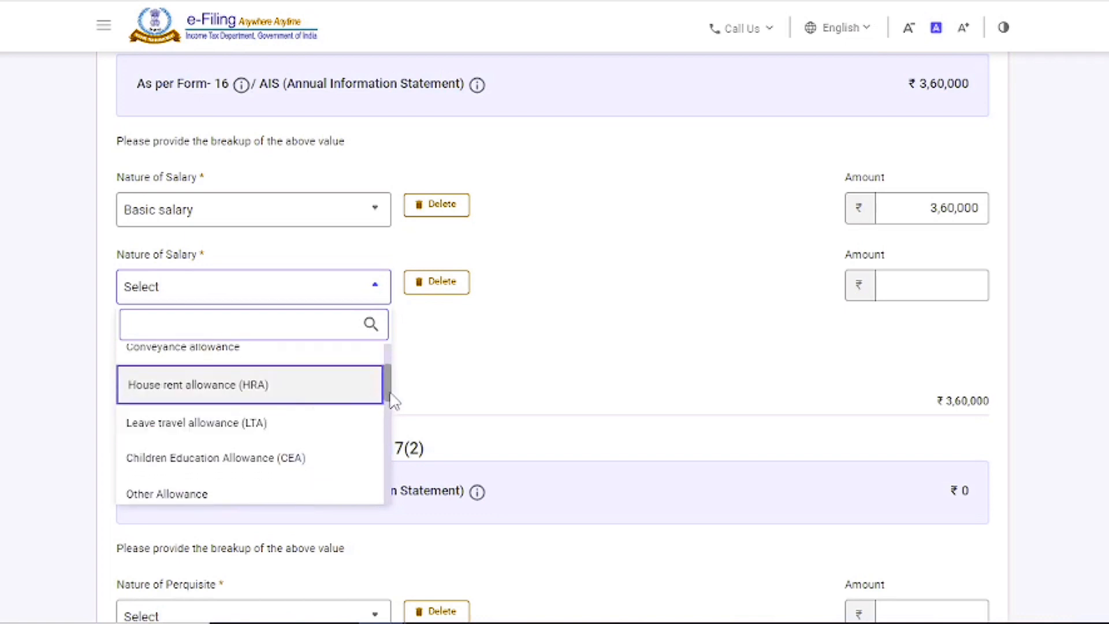
drag(391, 399, 394, 445)
click(446, 283)
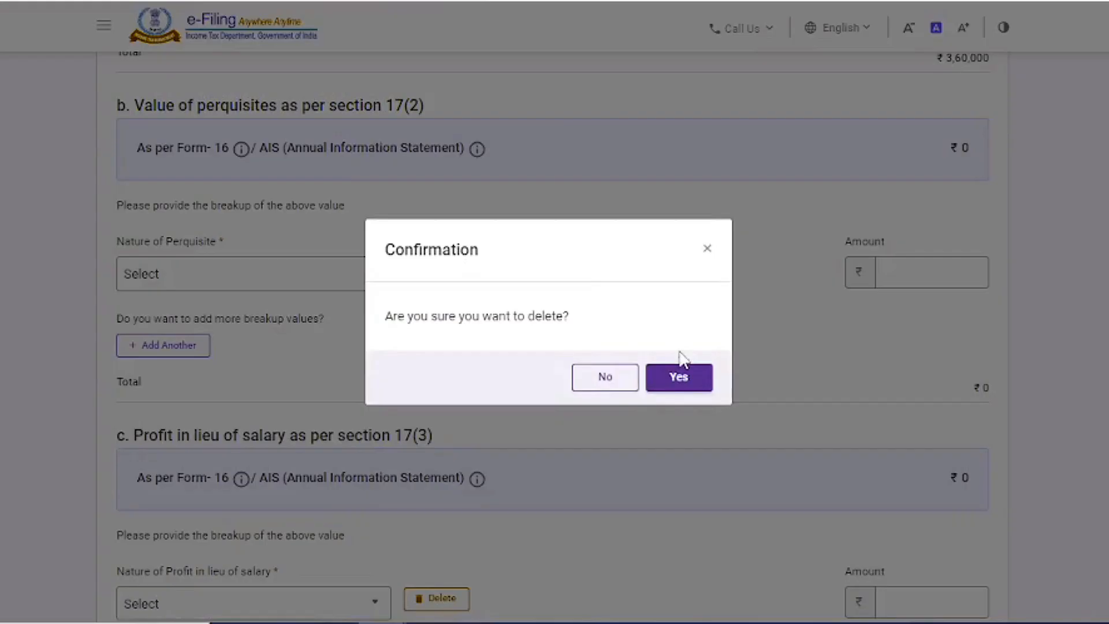
Step: Delete the empty perquisite row under section 17(2) and the empty profit in lieu of salary row under section 17(3)
click(671, 381)
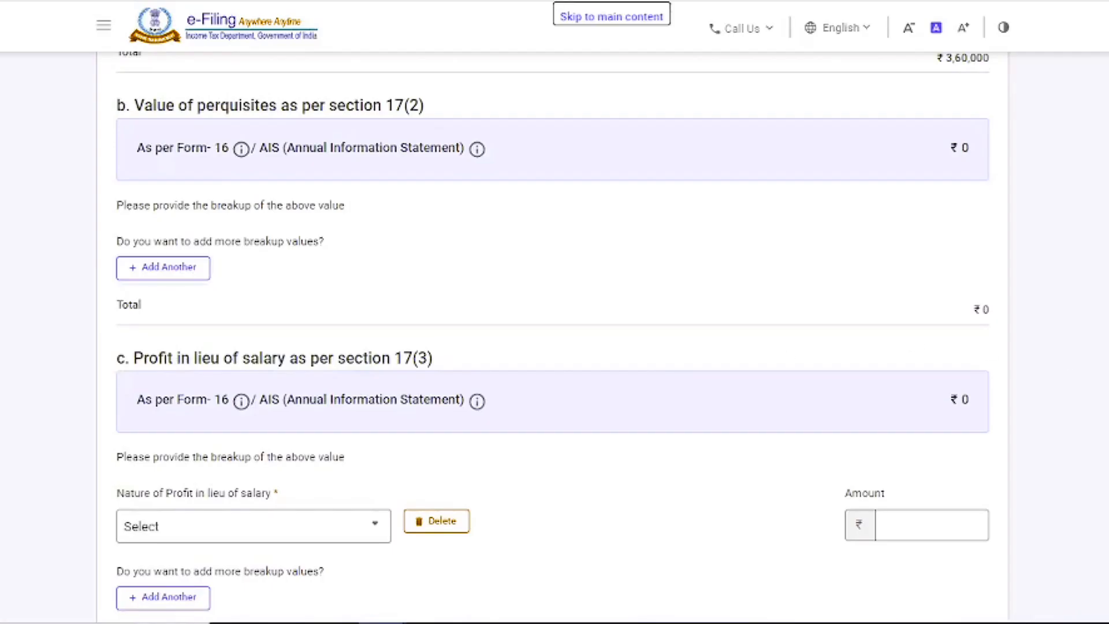
scroll(553, 312, down, 6)
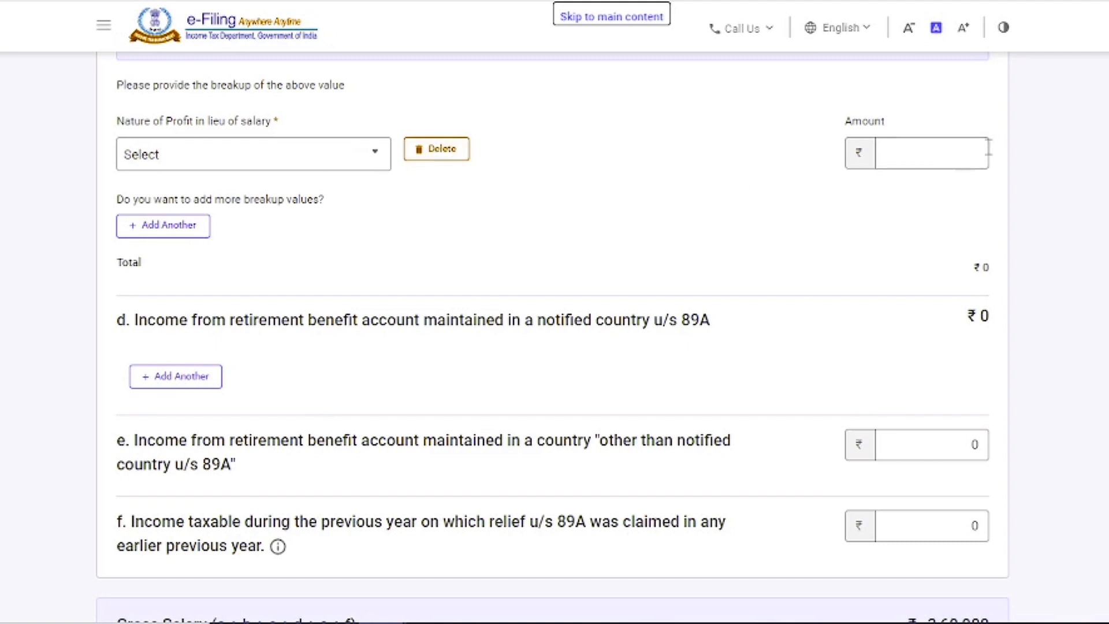
click(446, 149)
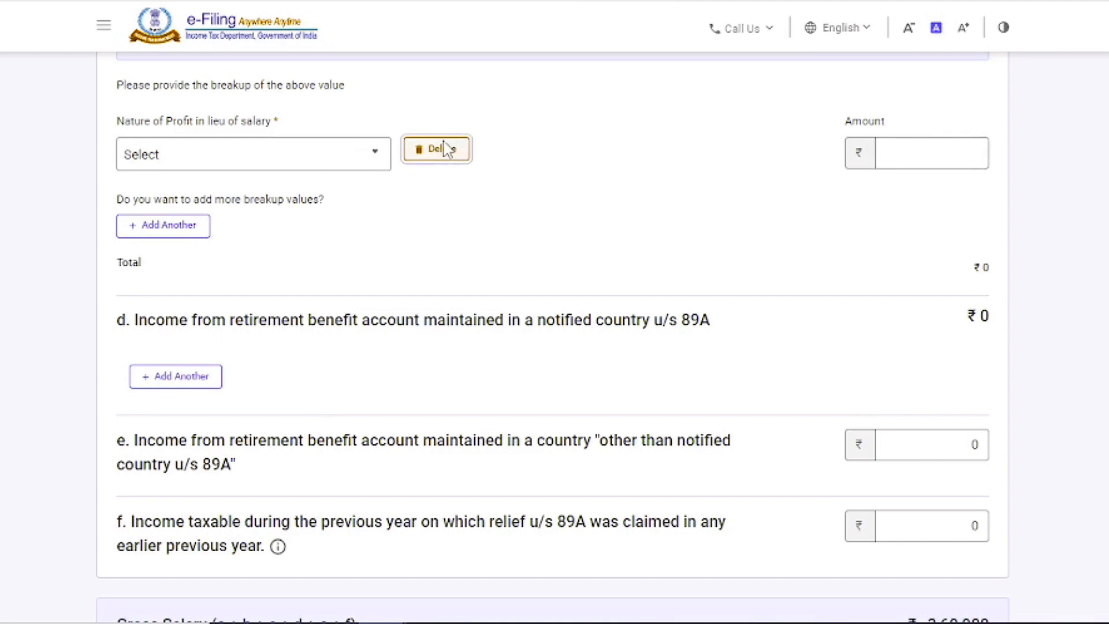
click(695, 377)
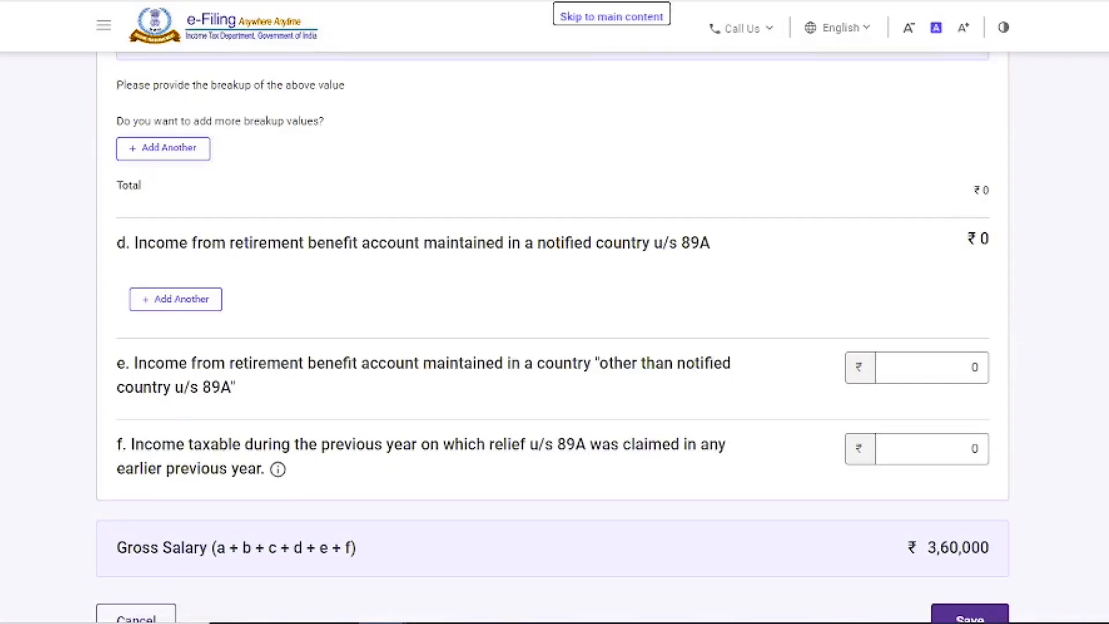
Step: Recheck the employer details and all salary breakup sections, and save the breakup
scroll(553, 339, down, 3)
scroll(553, 339, up, 8)
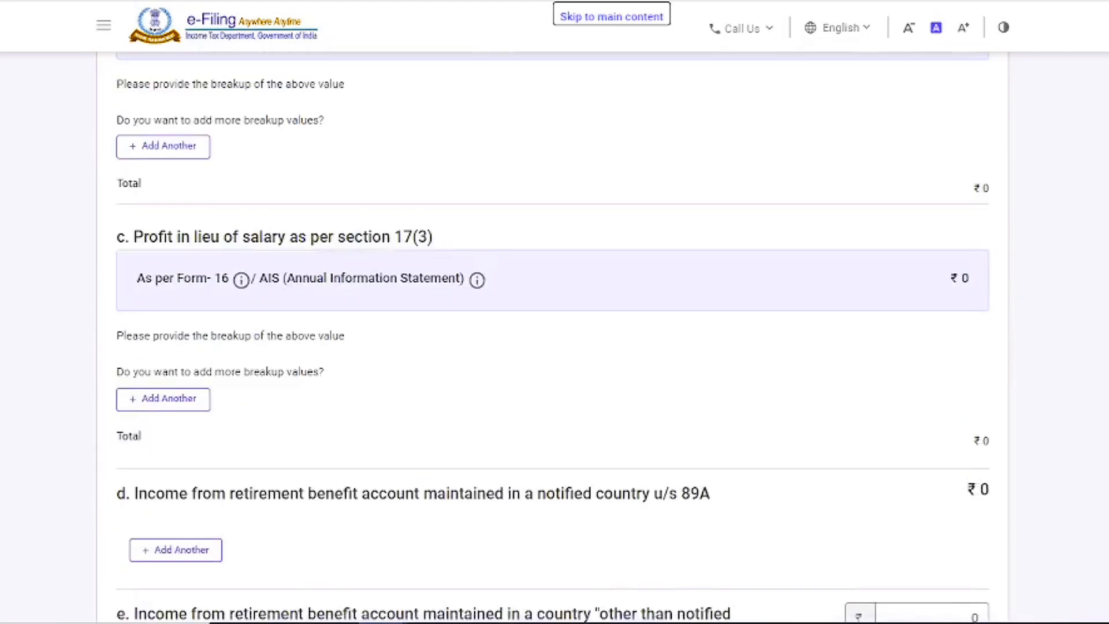
scroll(552, 339, up, 5)
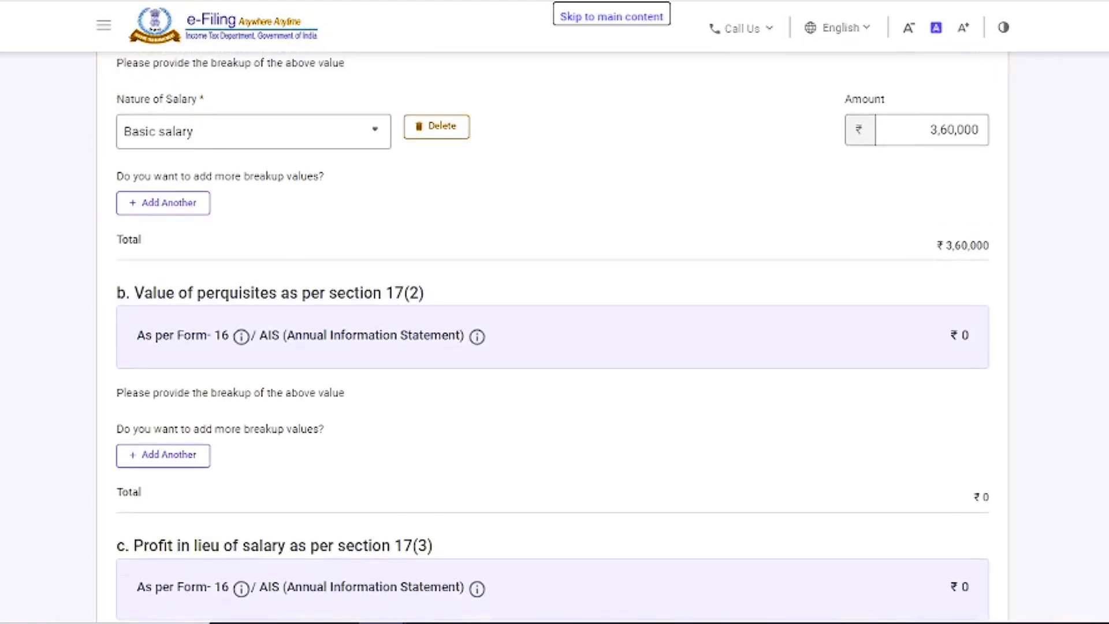
scroll(552, 339, up, 4)
scroll(553, 340, up, 5)
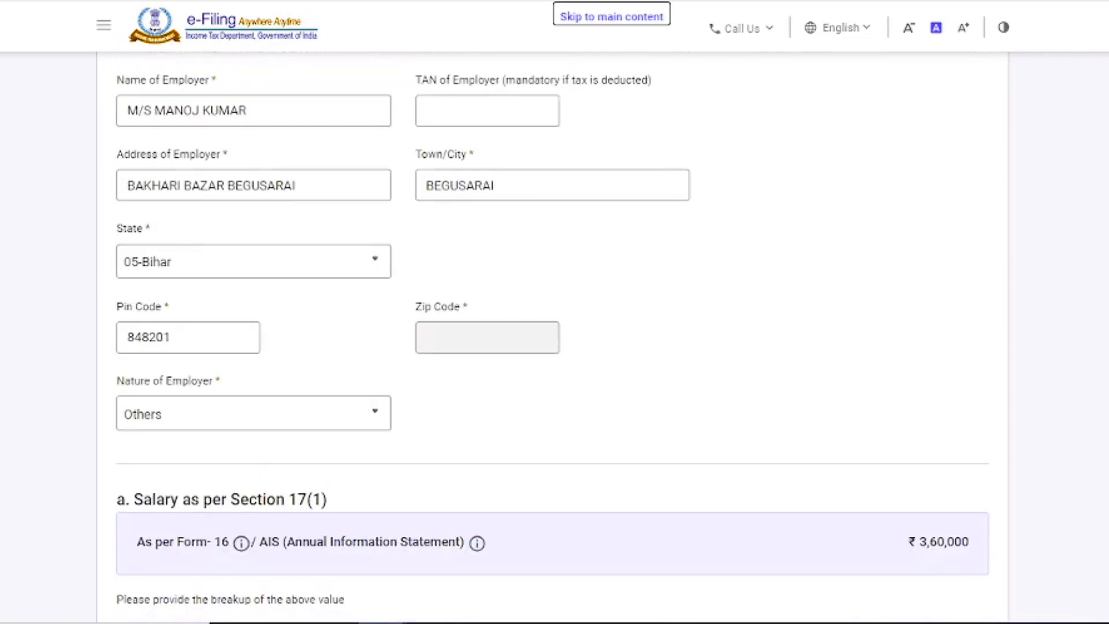
scroll(553, 339, down, 19)
scroll(552, 339, down, 4)
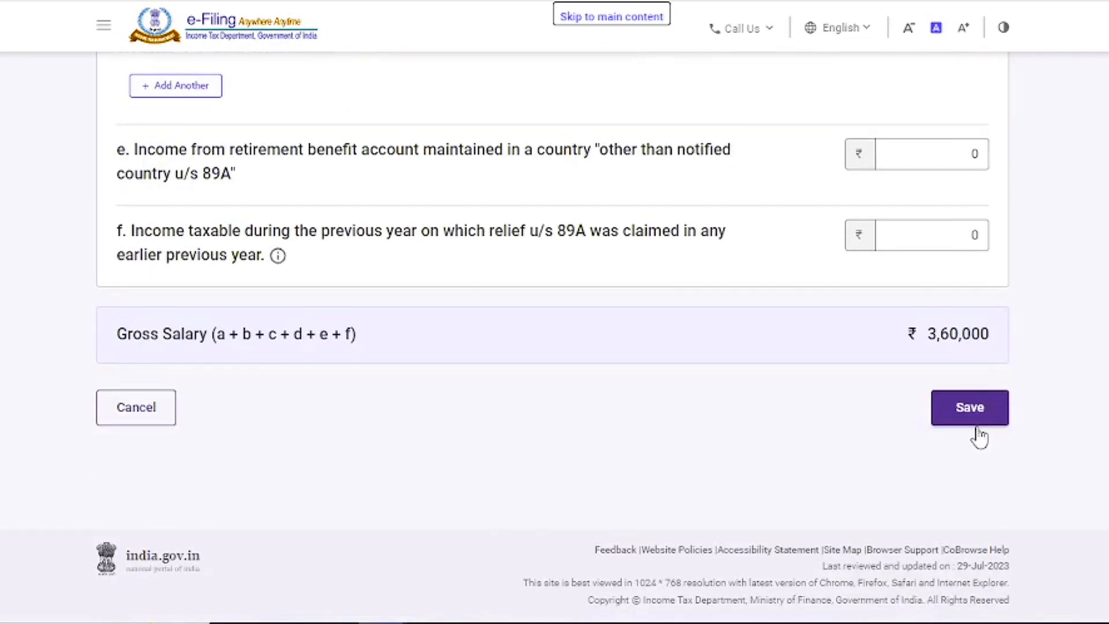
click(972, 411)
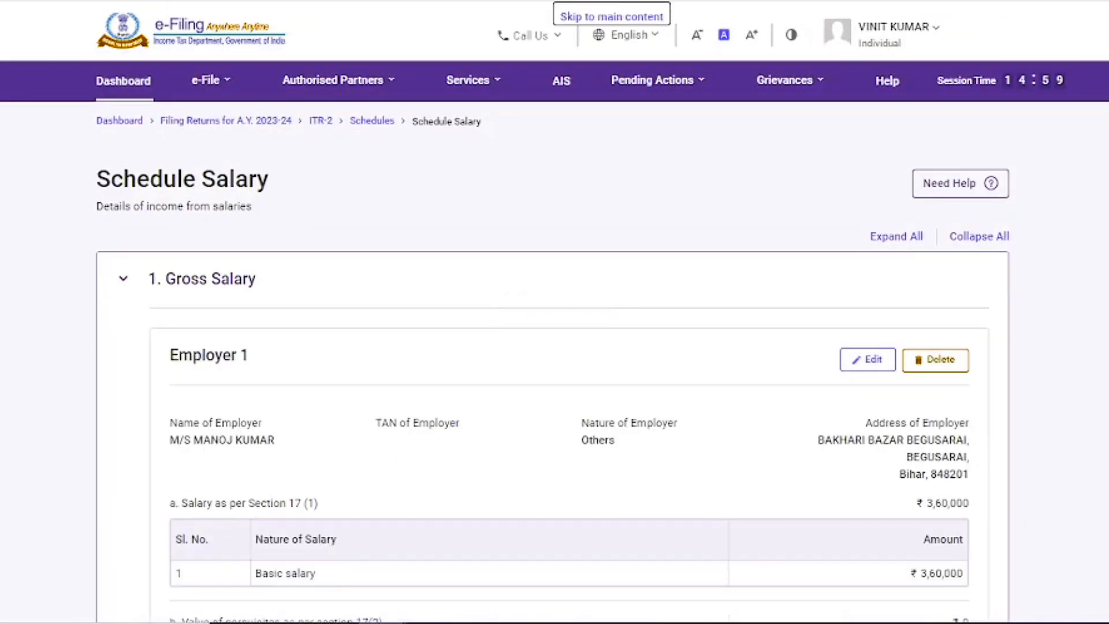
Step: Expand the allowances exempt u/s 10, review the salary computation, and confirm Schedule Salary
scroll(554, 347, down, 6)
scroll(554, 346, down, 8)
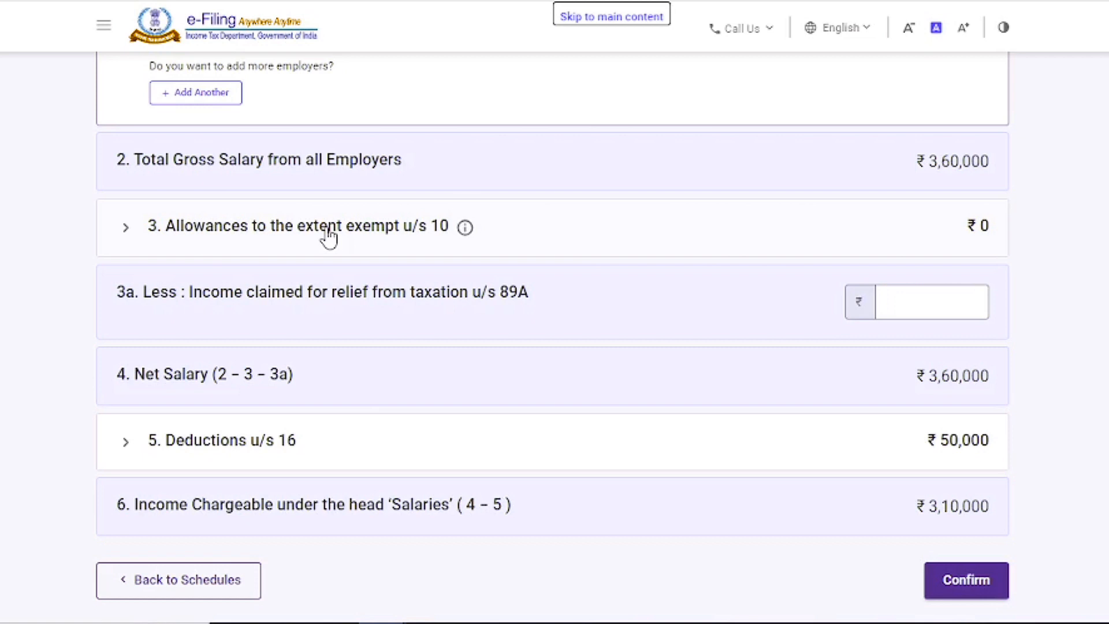
click(327, 234)
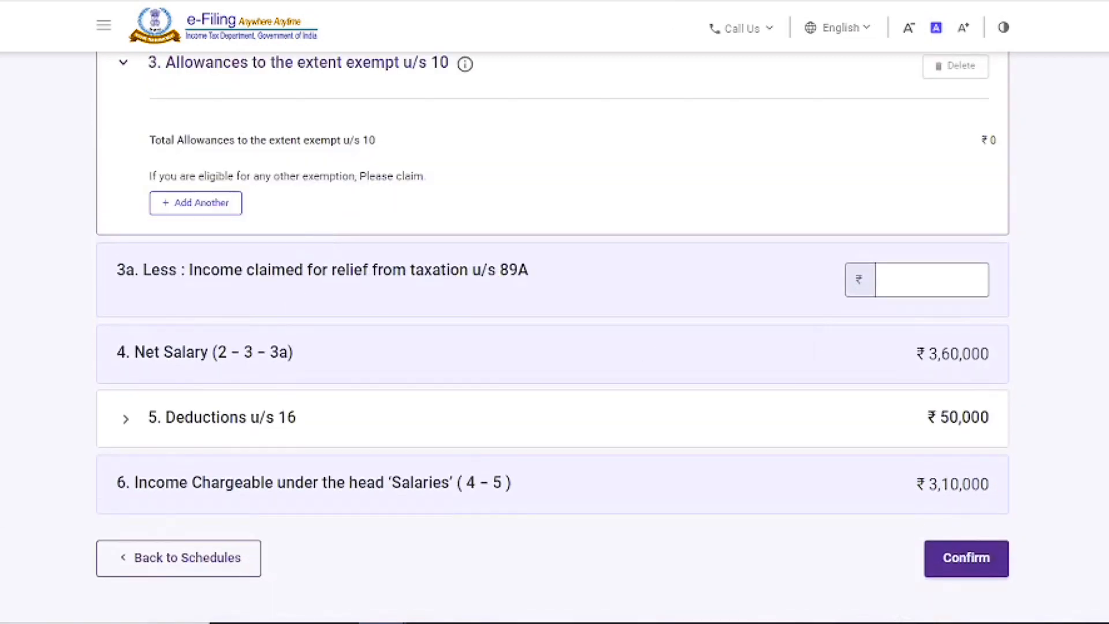
scroll(207, 301, up, 3)
scroll(206, 301, down, 1)
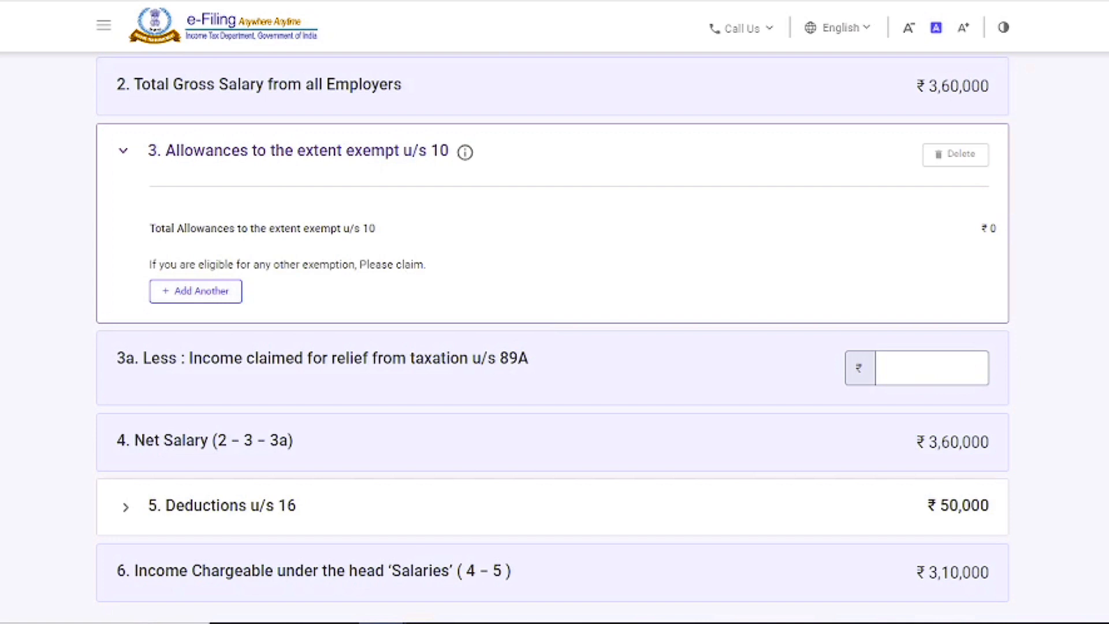
scroll(554, 340, down, 3)
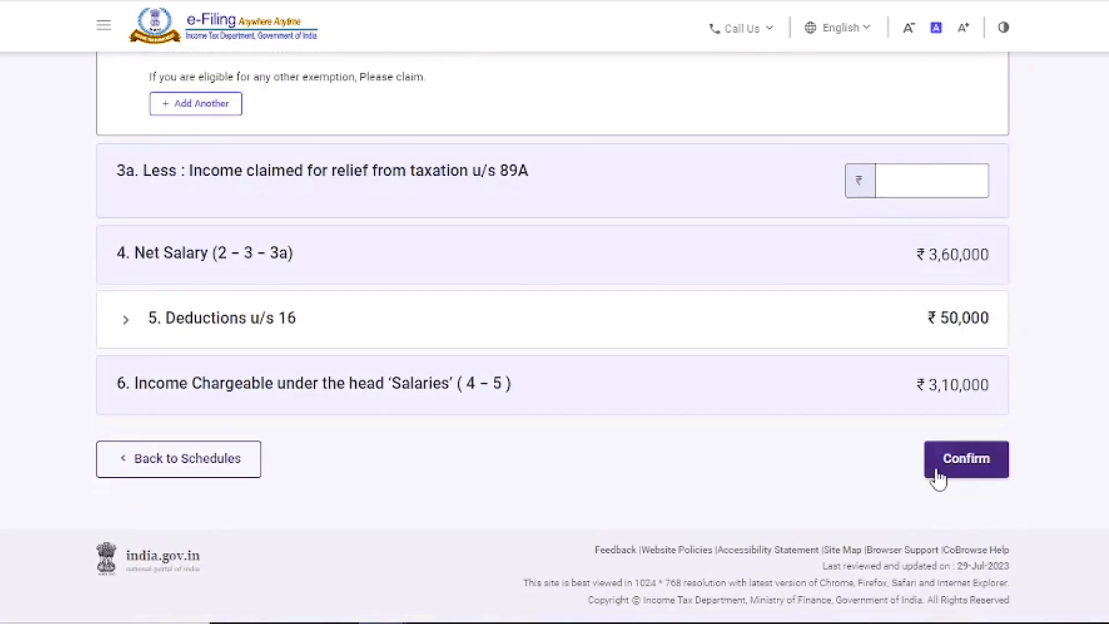
click(964, 470)
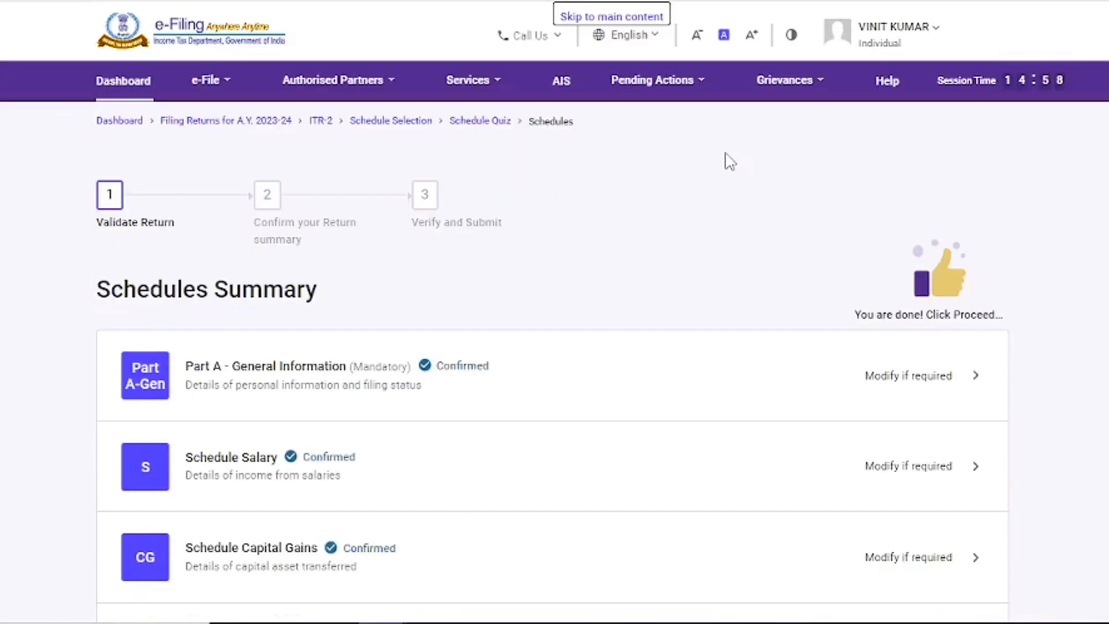
Step: In Schedule Capital Gains, also select the STT-paid equity share or fund type under section 112A and continue
click(304, 559)
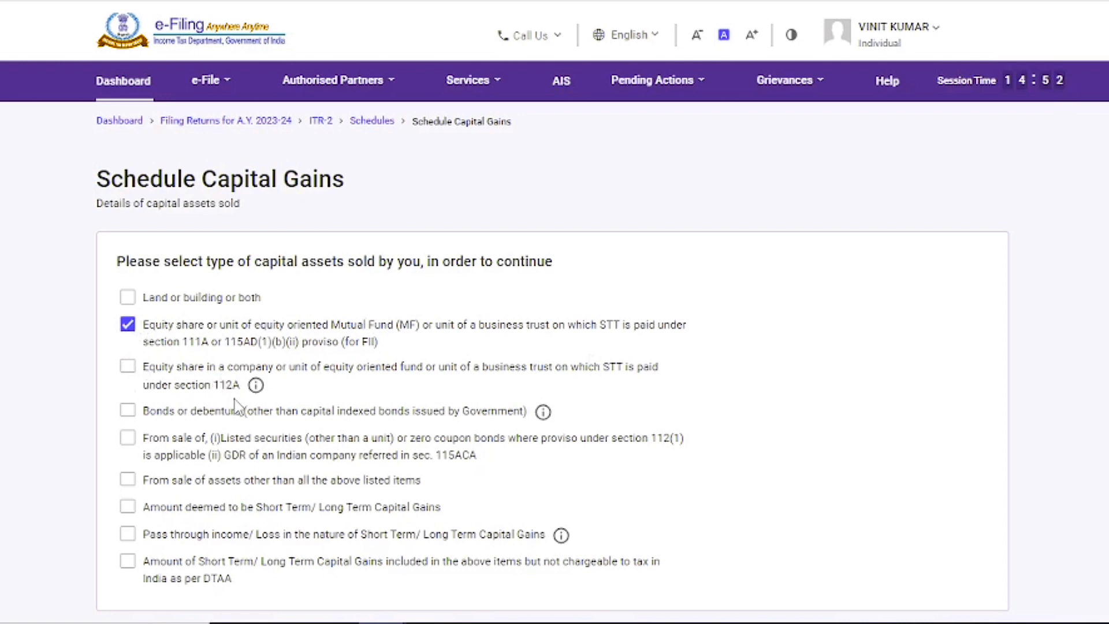
click(128, 369)
scroll(854, 483, down, 3)
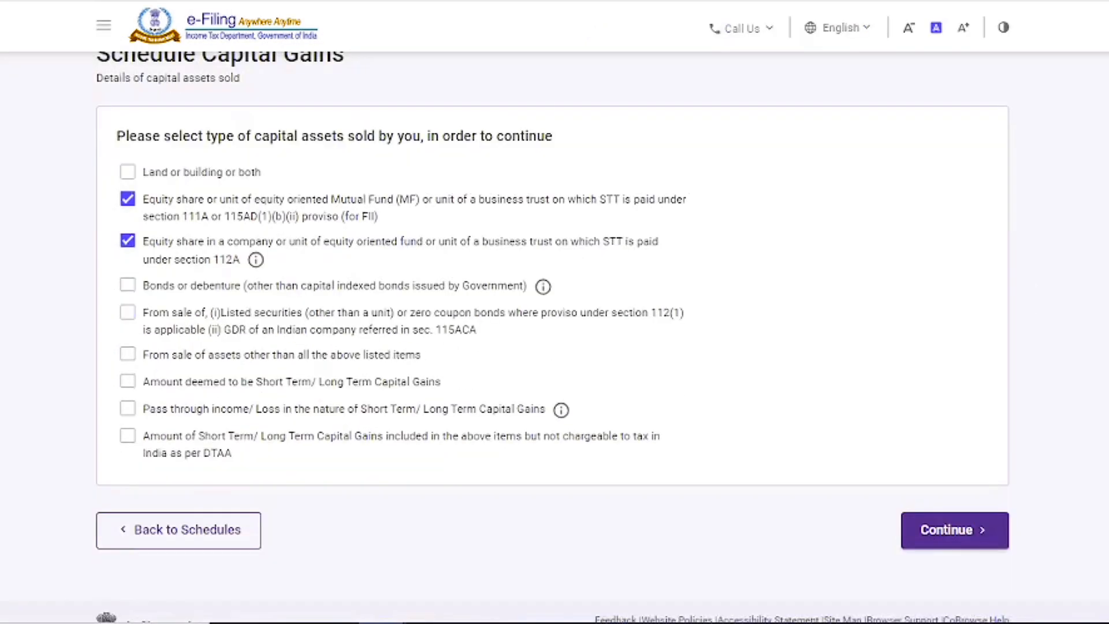
click(945, 537)
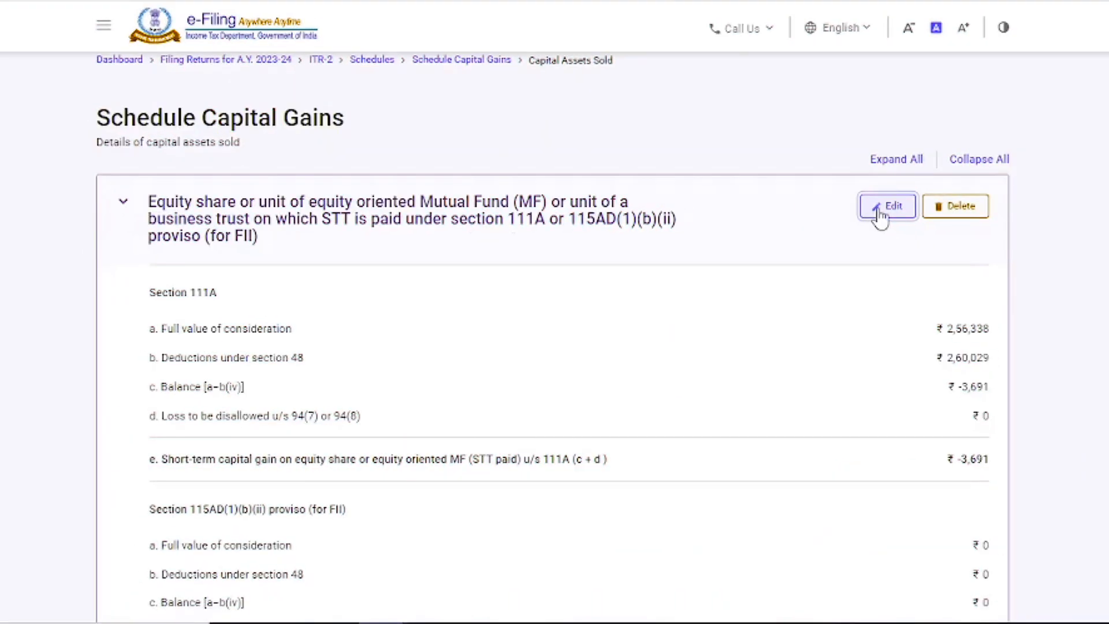
Step: Open the section 111A sale details for editing, check them against the P&L spreadsheet in Excel, and return to the browser form
click(879, 214)
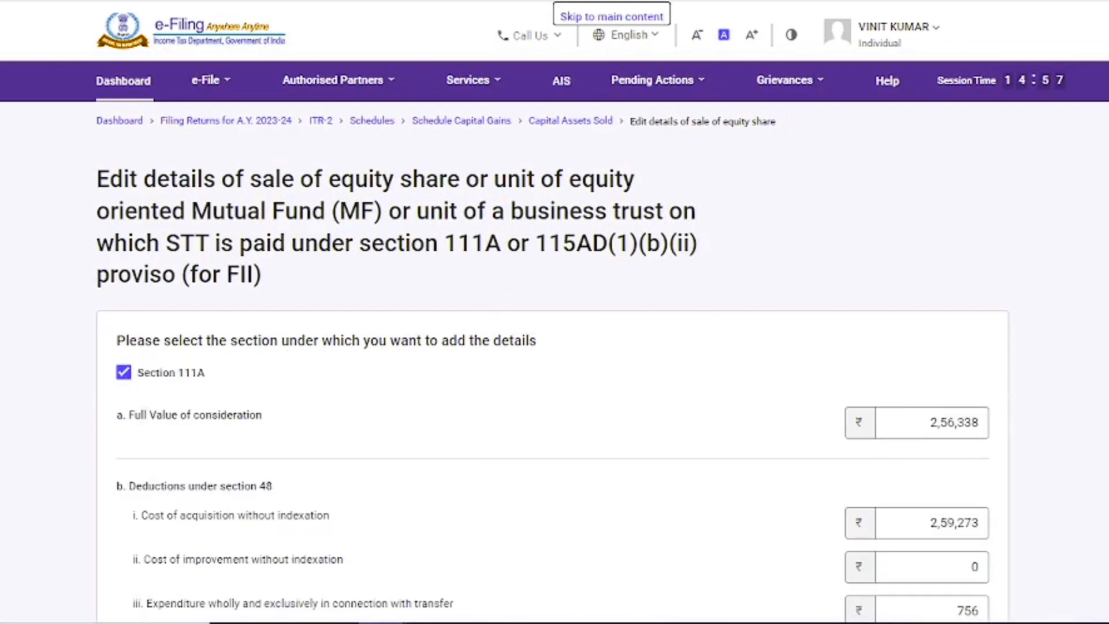
scroll(555, 369, down, 3)
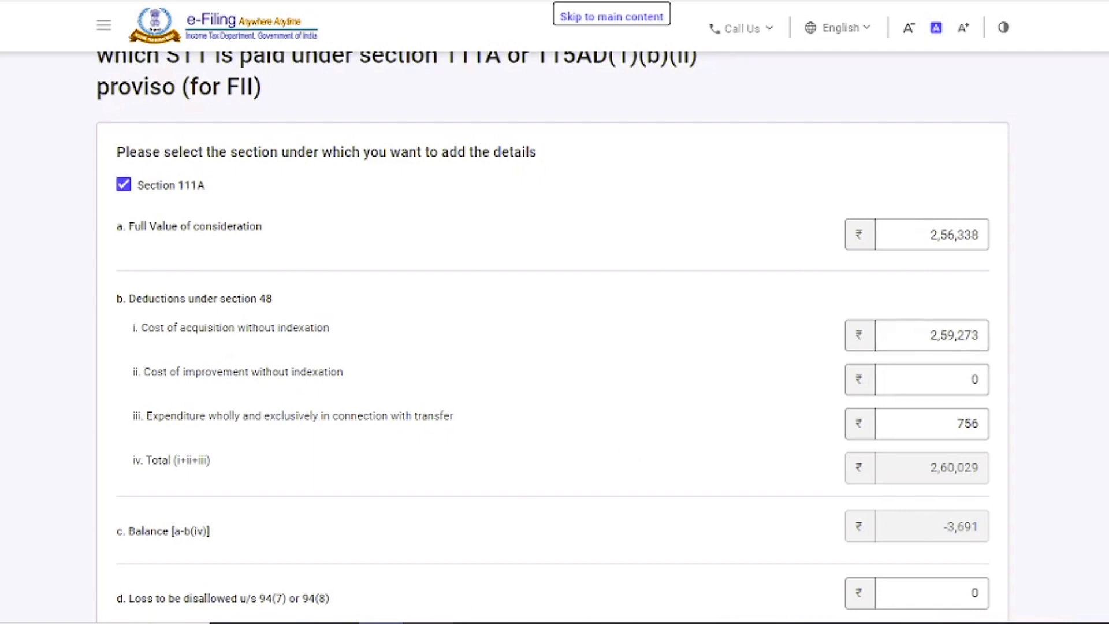
mouse_move(434, 621)
click(432, 543)
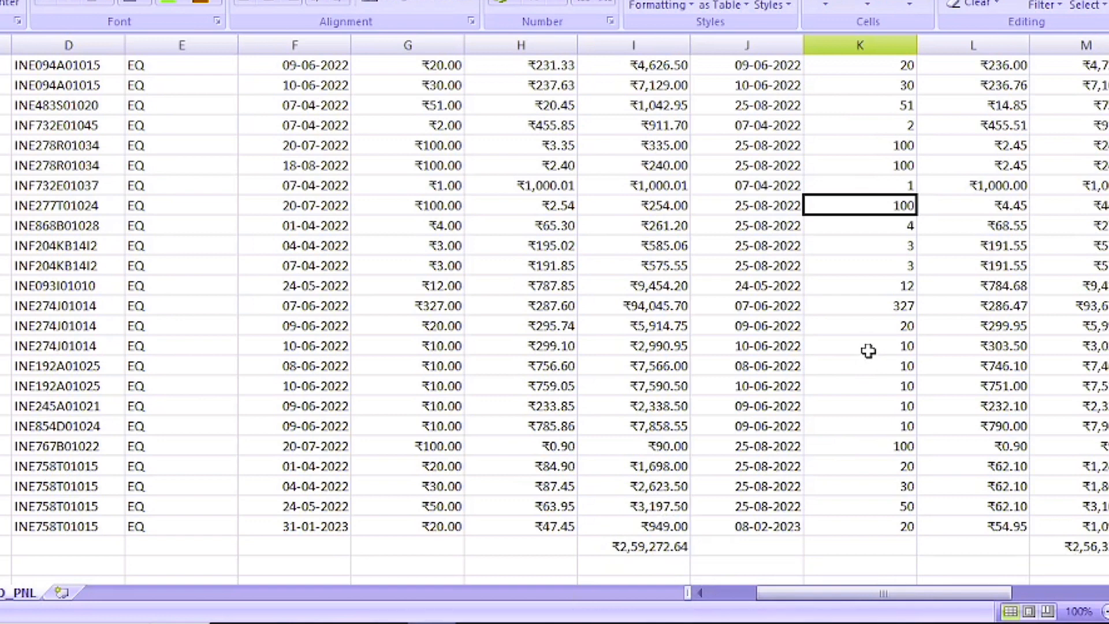
click(413, 622)
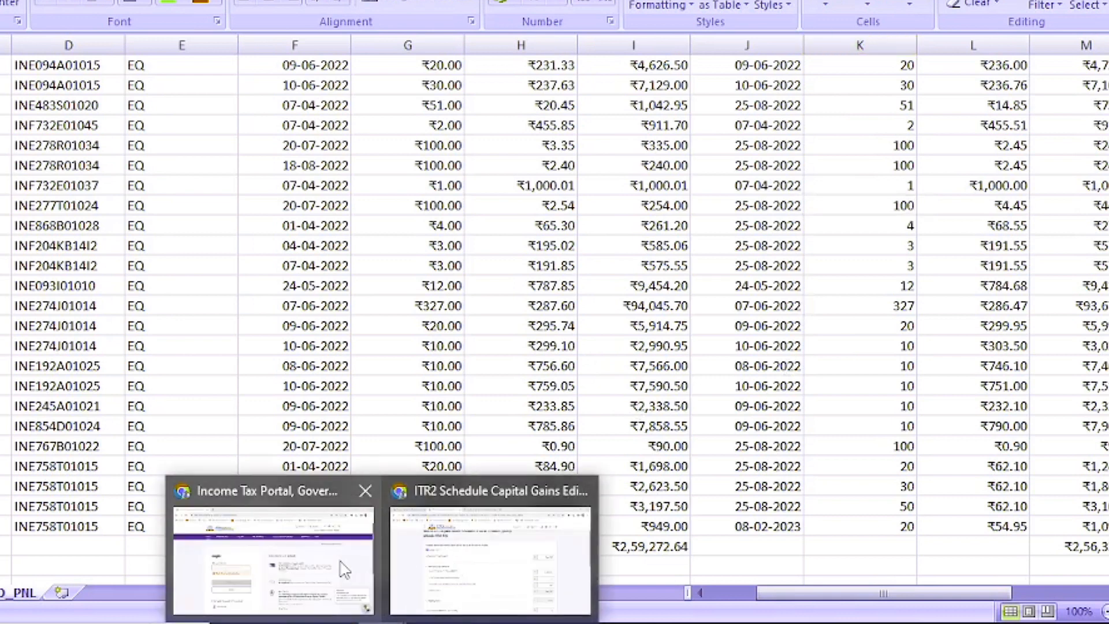
click(445, 563)
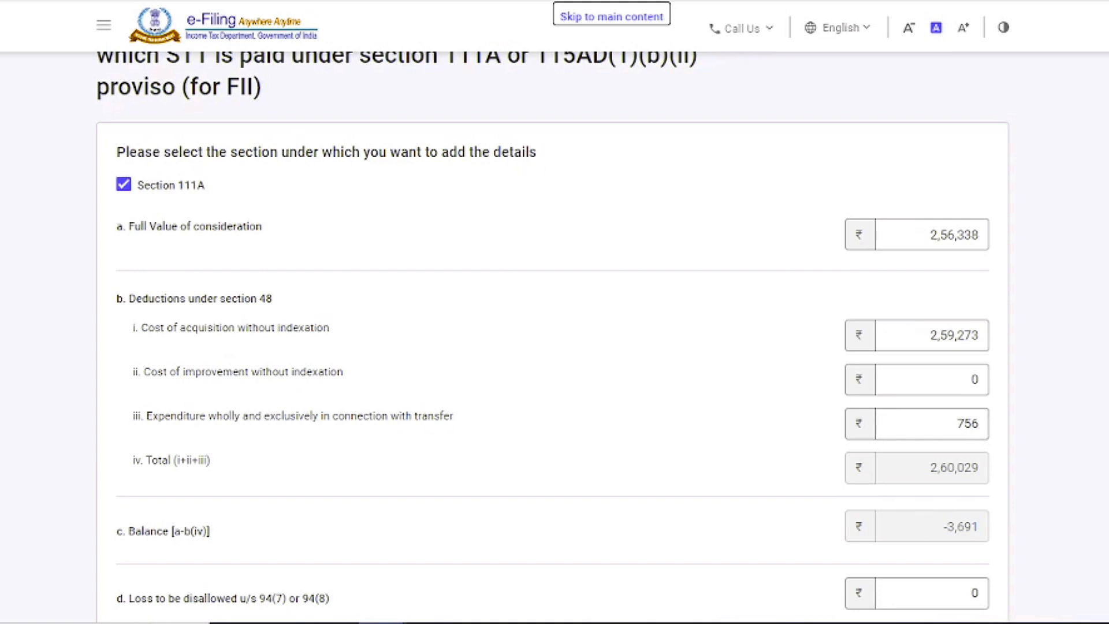
Step: Review the remaining section 111A fields, from transfer expenditure to short-term capital gain, and the section 115AD(1)(b)(ii) fields below
scroll(553, 336, down, 6)
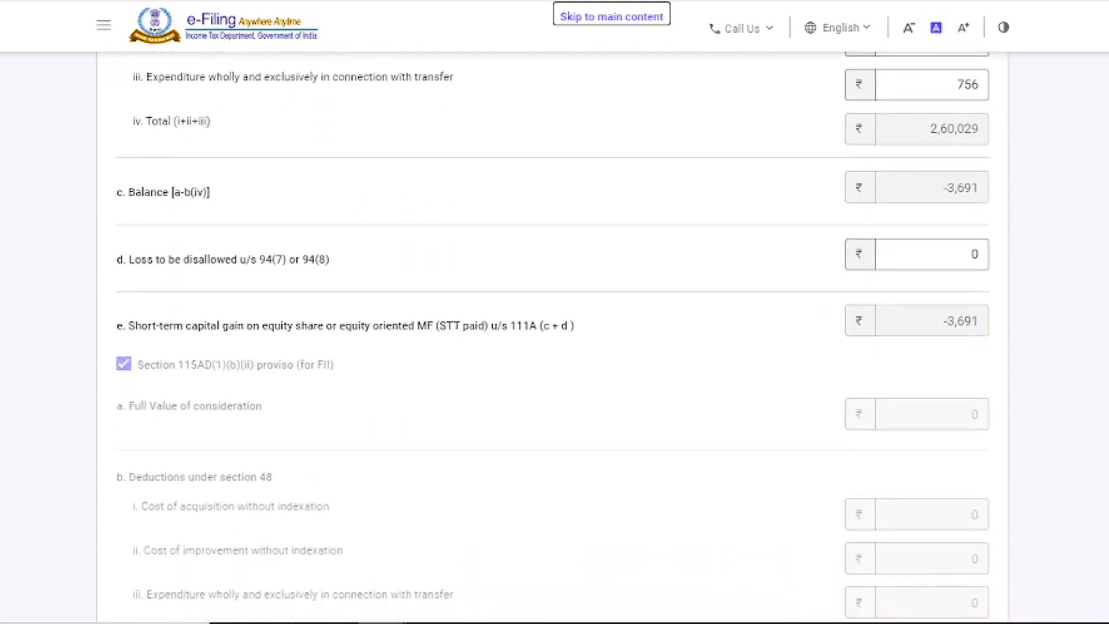
scroll(552, 334, down, 3)
scroll(552, 334, up, 3)
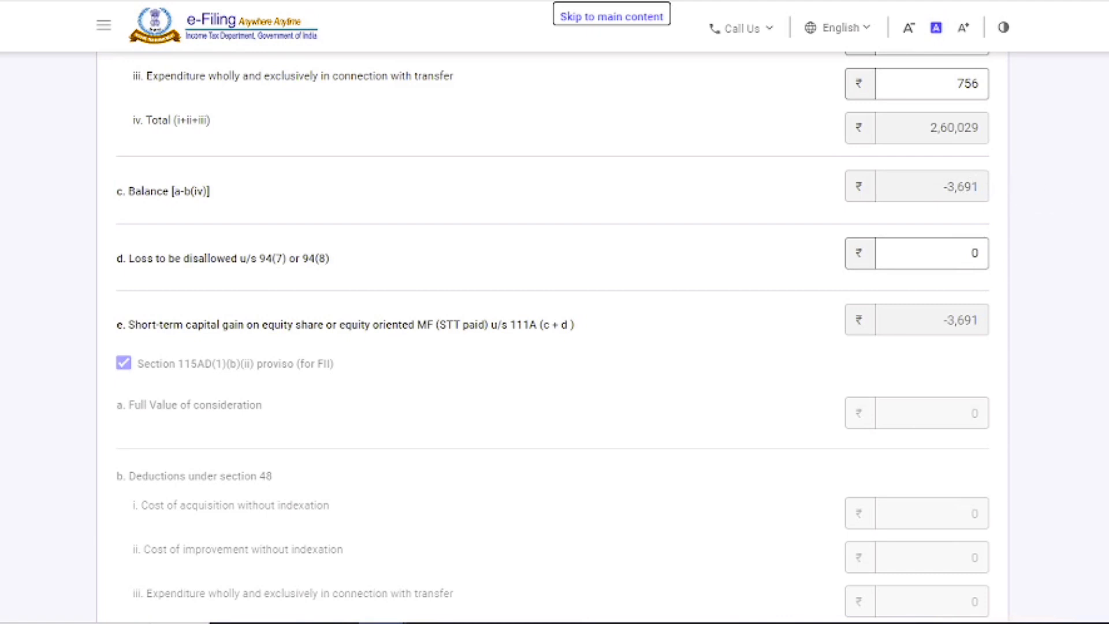
key(Tab)
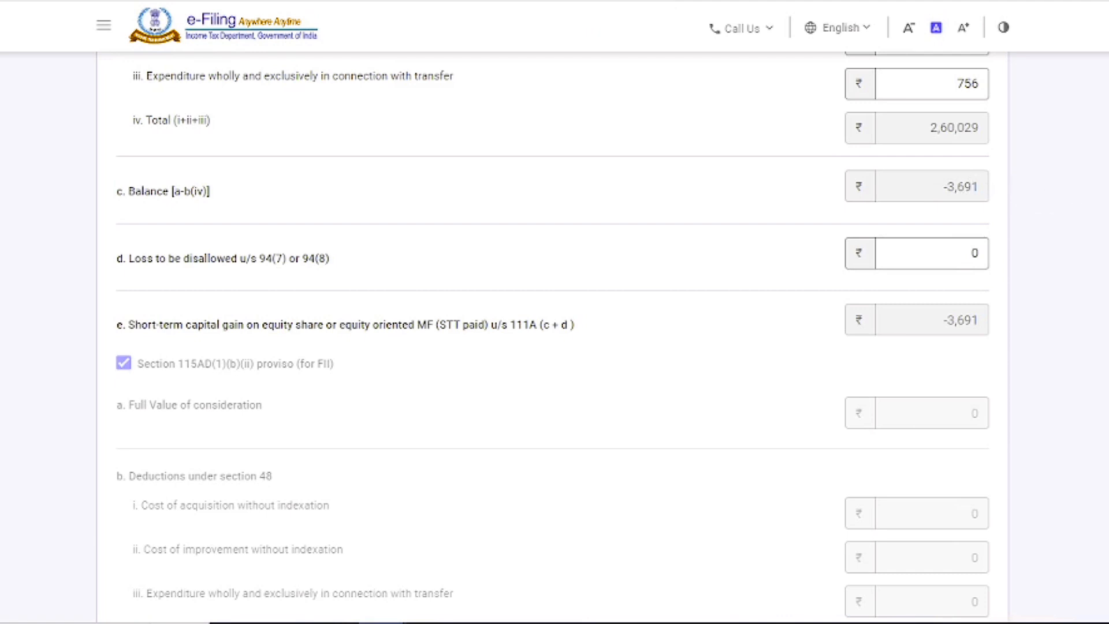
Step: Save the section 111A sale details, and open Schedule 112A from the section 112A equity share entry
scroll(554, 335, down, 5)
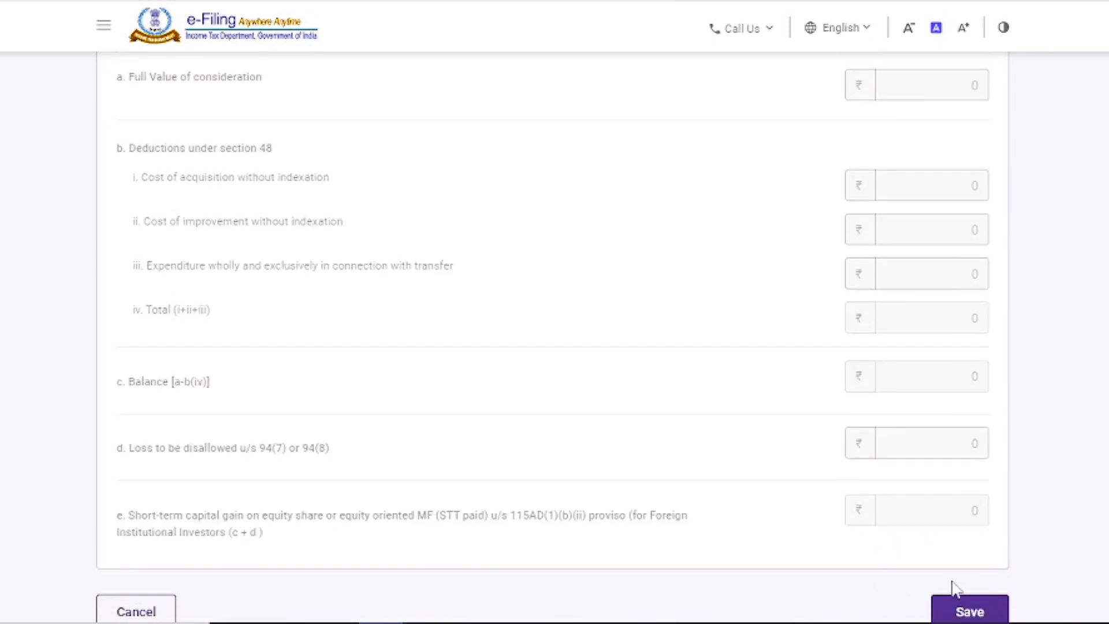
click(968, 611)
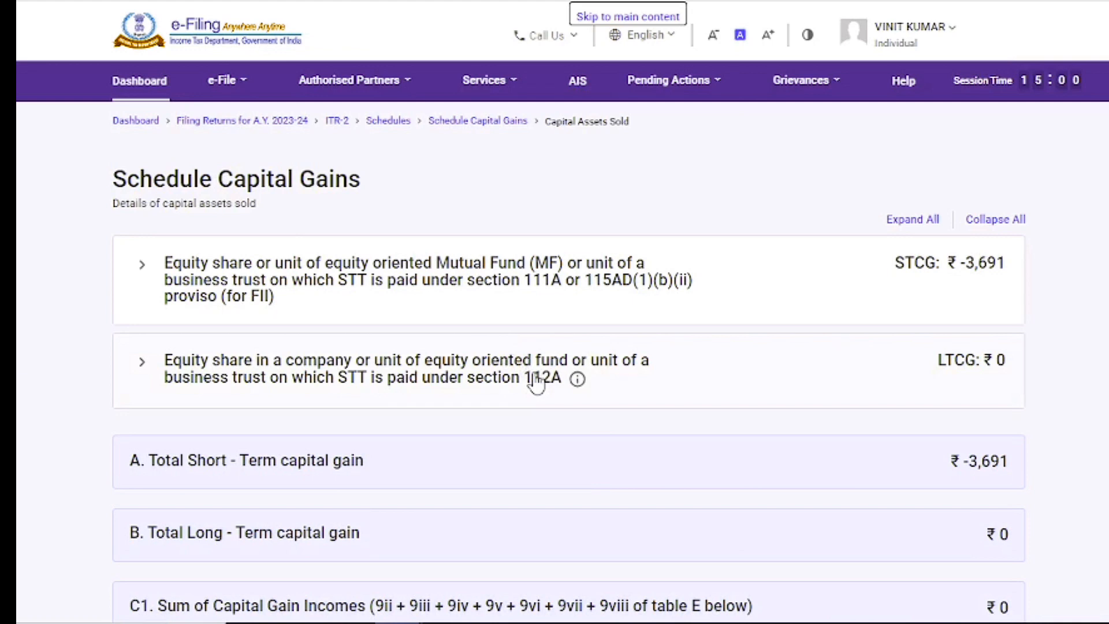
click(536, 384)
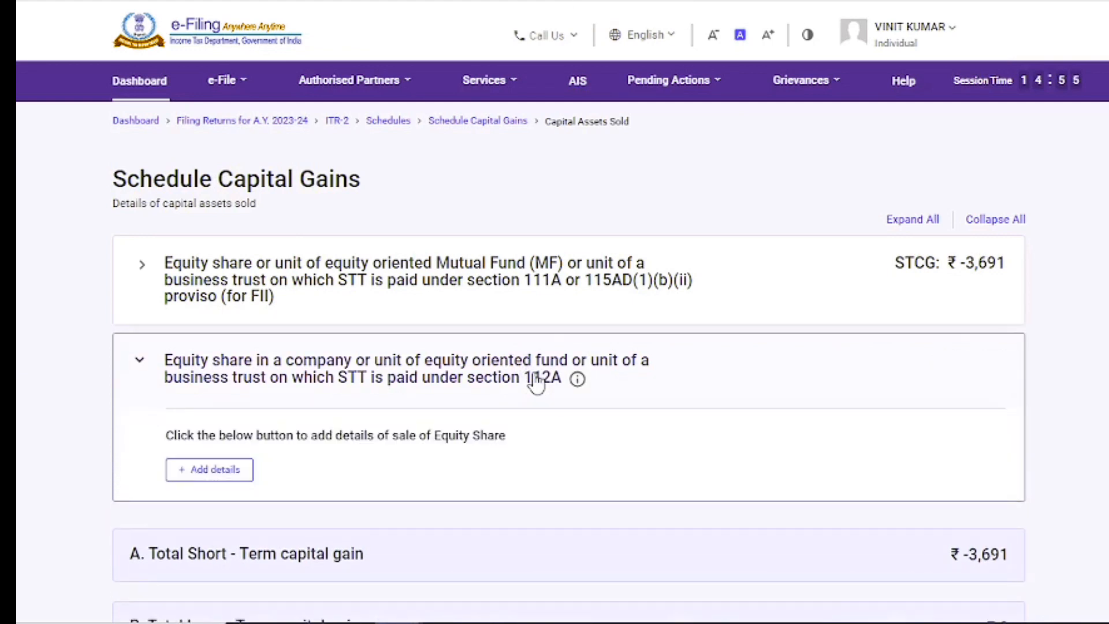
click(202, 476)
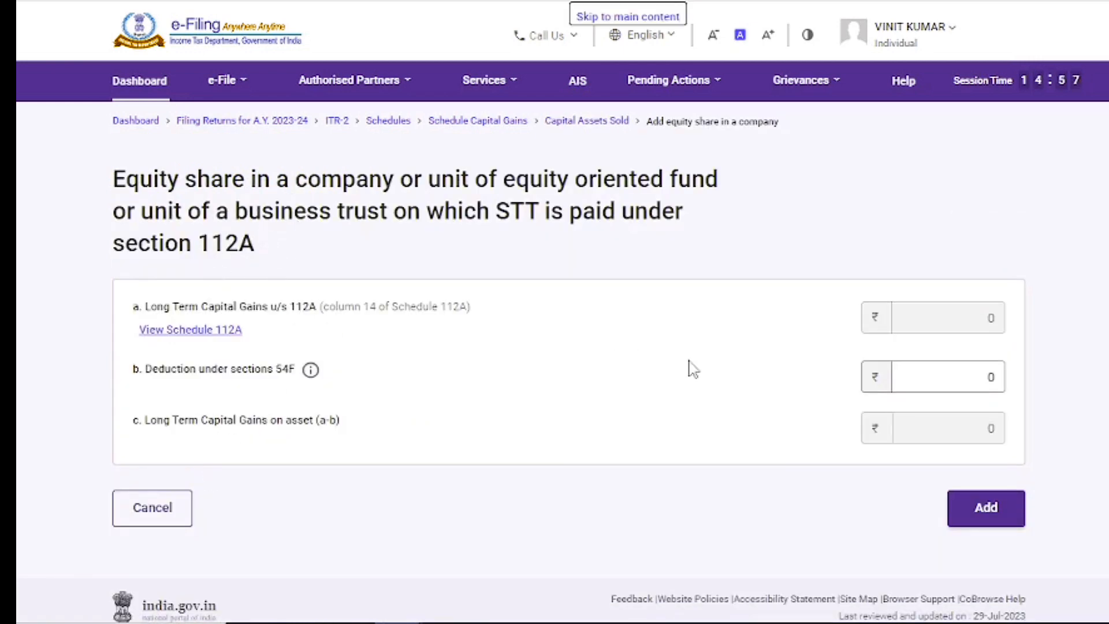
click(189, 330)
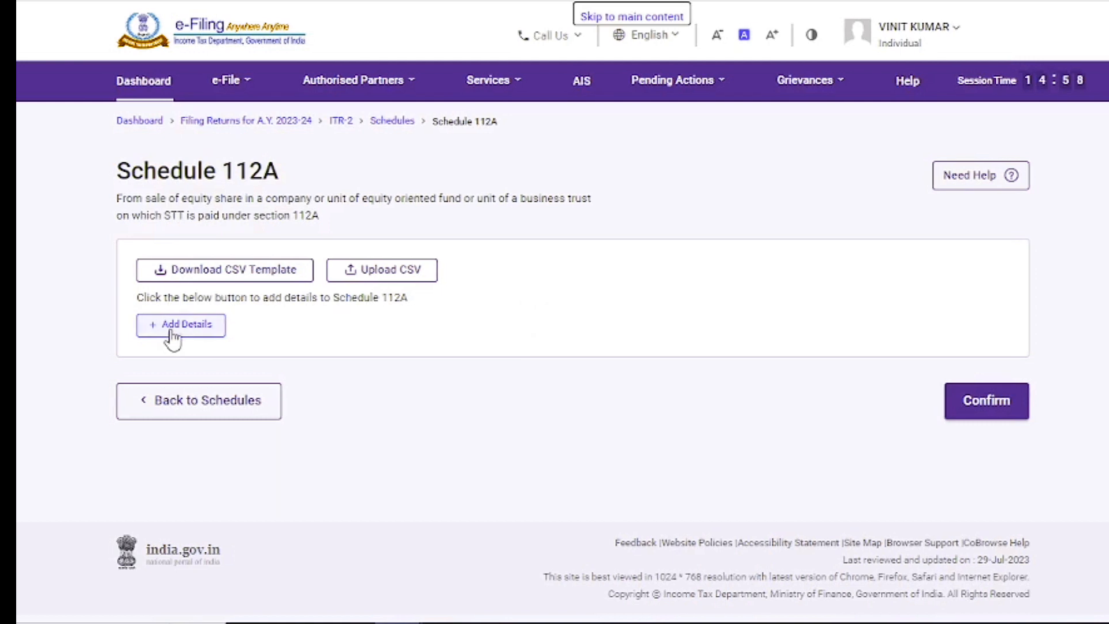
click(171, 334)
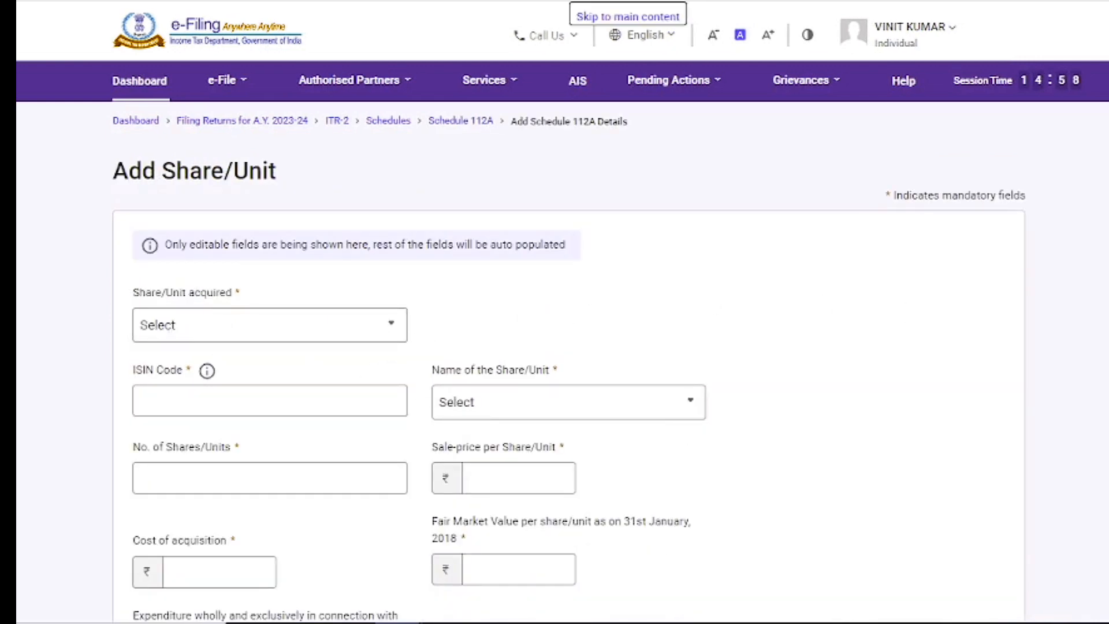
scroll(784, 222, down, 2)
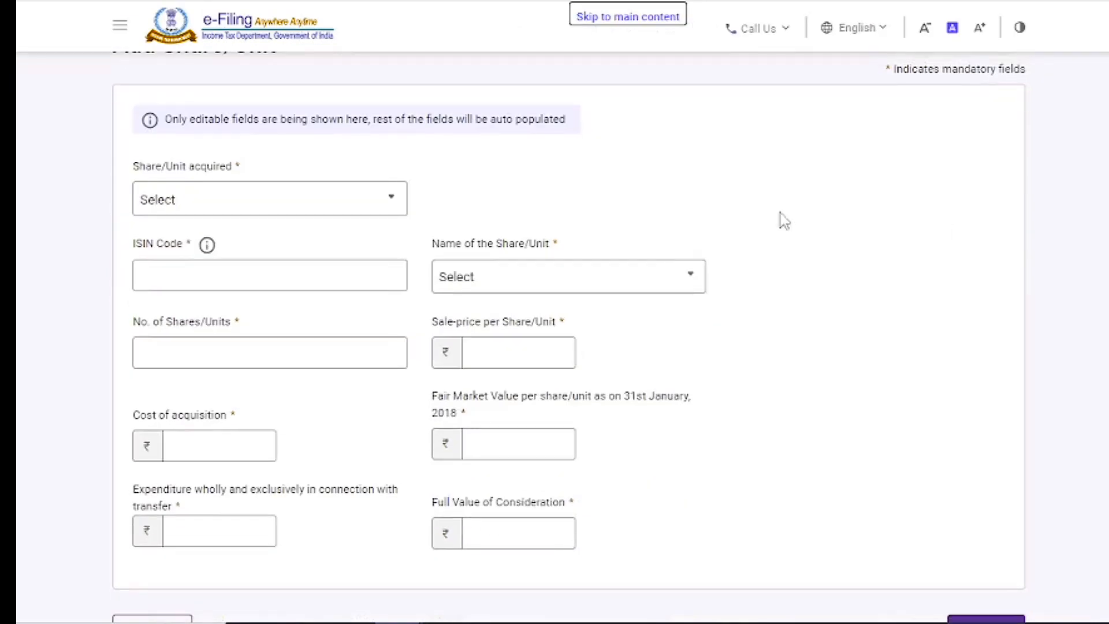
click(291, 199)
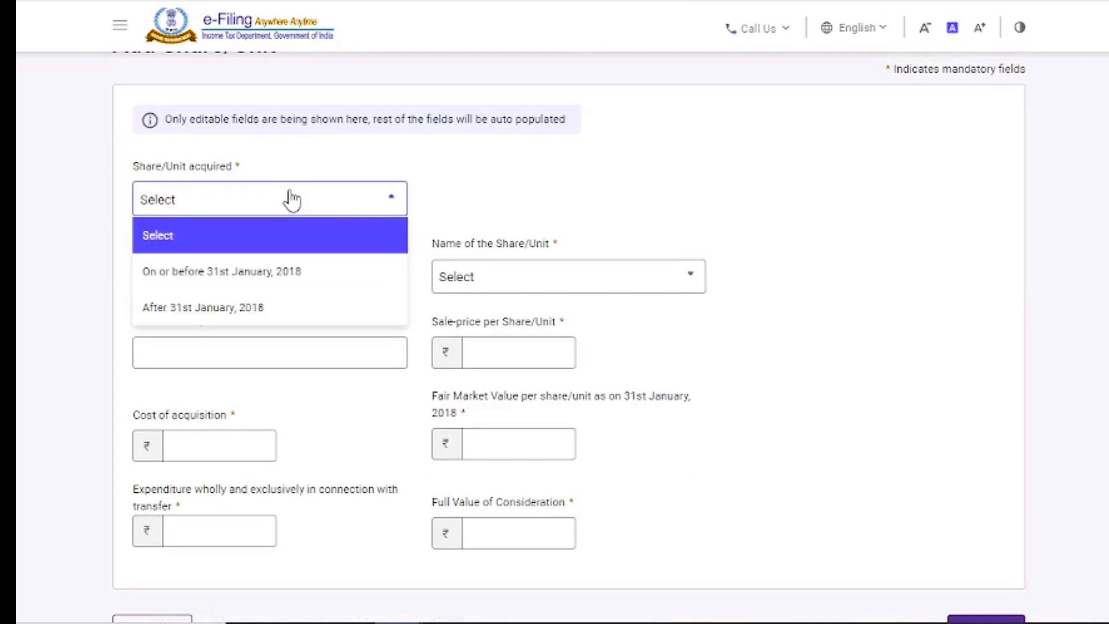
click(252, 311)
click(267, 441)
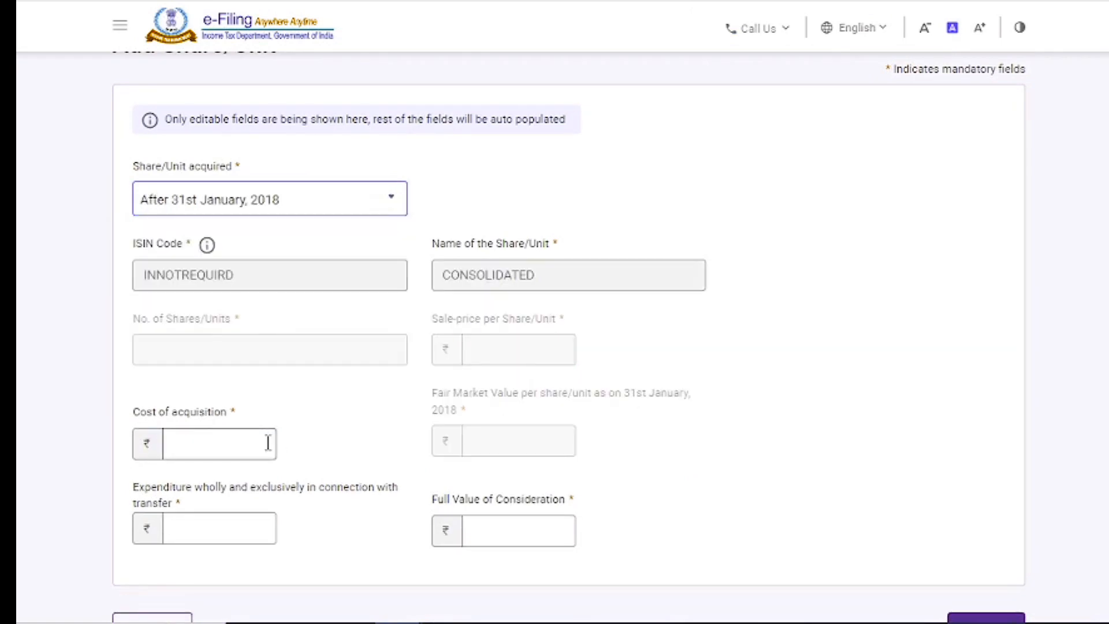
click(233, 522)
scroll(569, 332, down, 1)
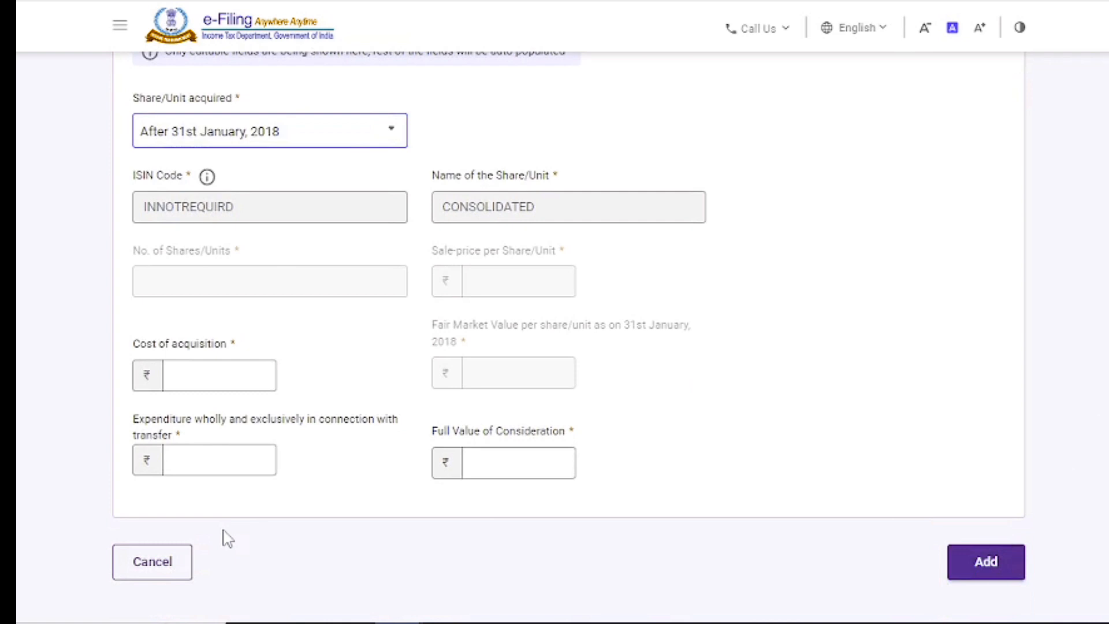
click(143, 577)
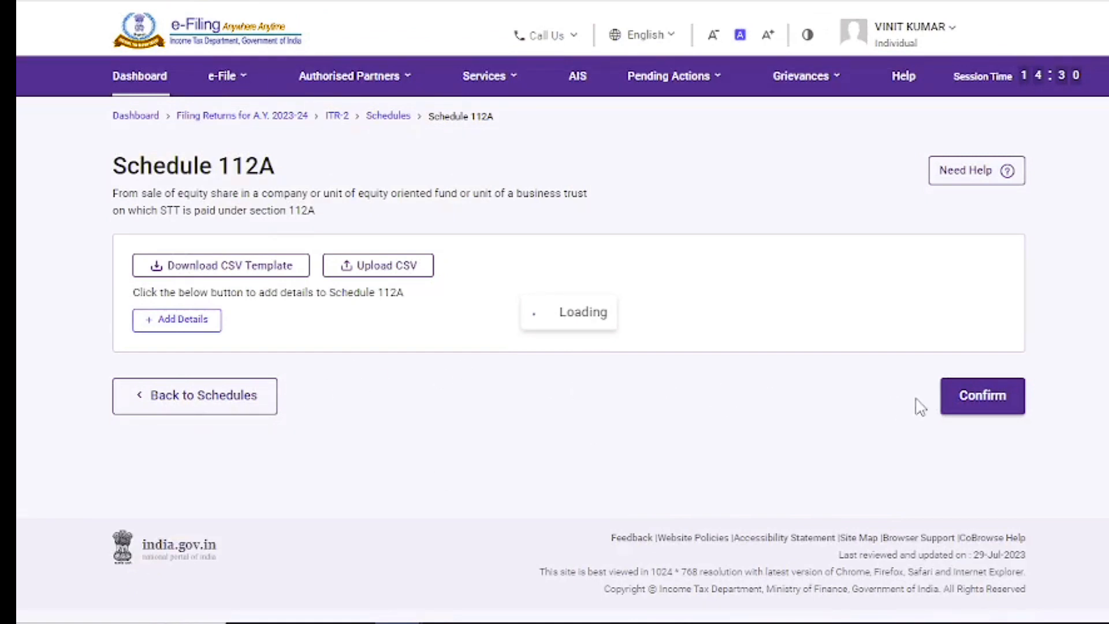
Step: Confirm Schedule 112A, and reopen Schedule Capital Gains through to the details of capital assets sold
click(994, 403)
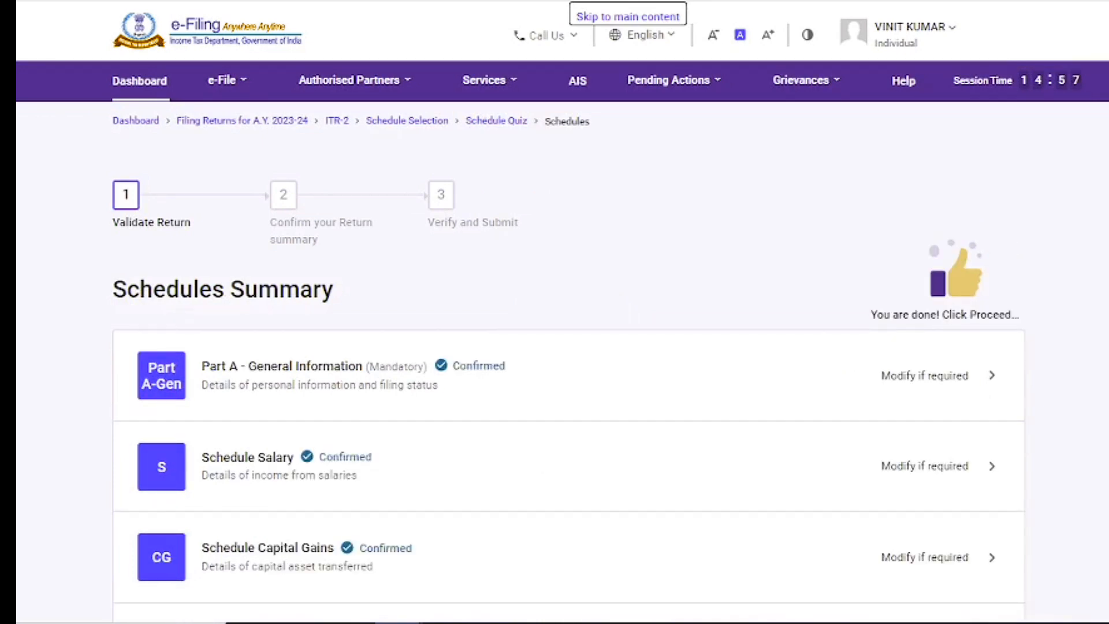
scroll(554, 346, down, 4)
scroll(554, 346, down, 1)
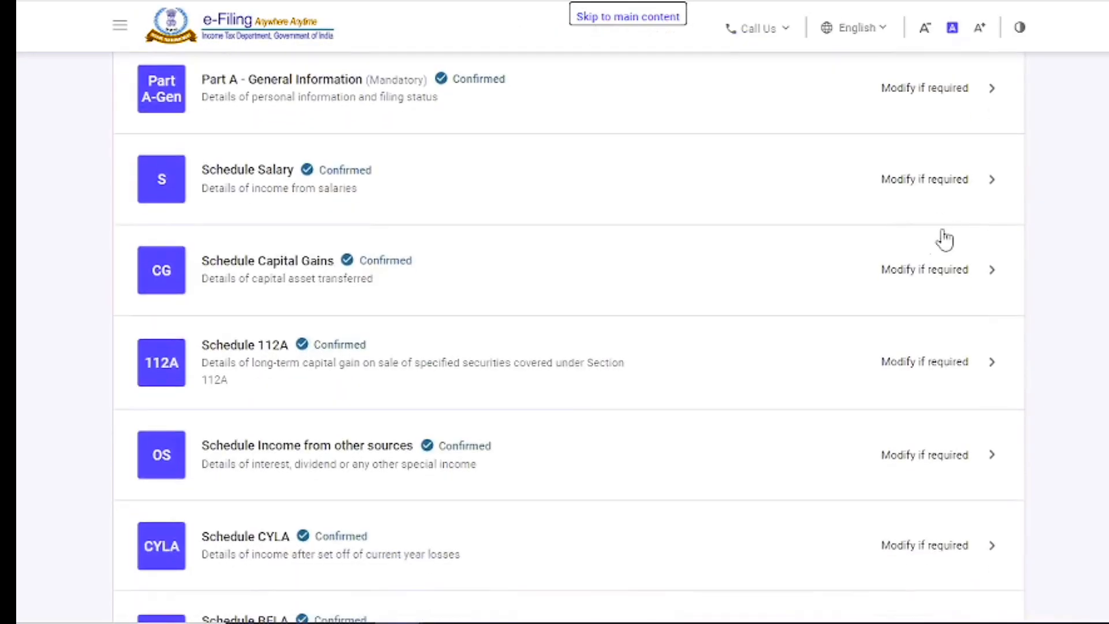
click(914, 288)
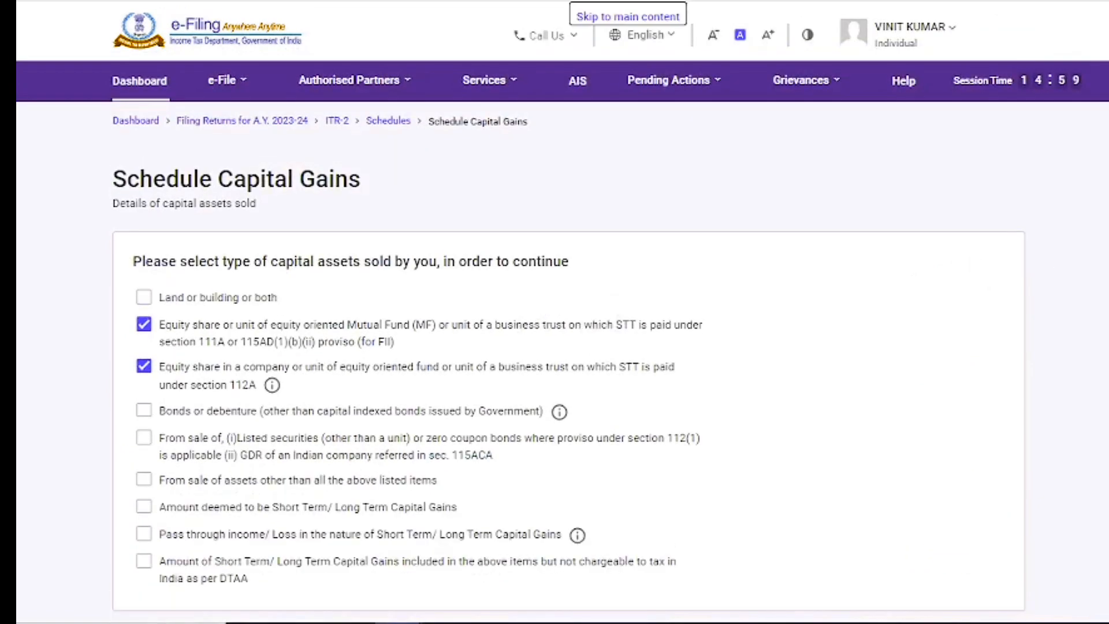
scroll(555, 346, down, 3)
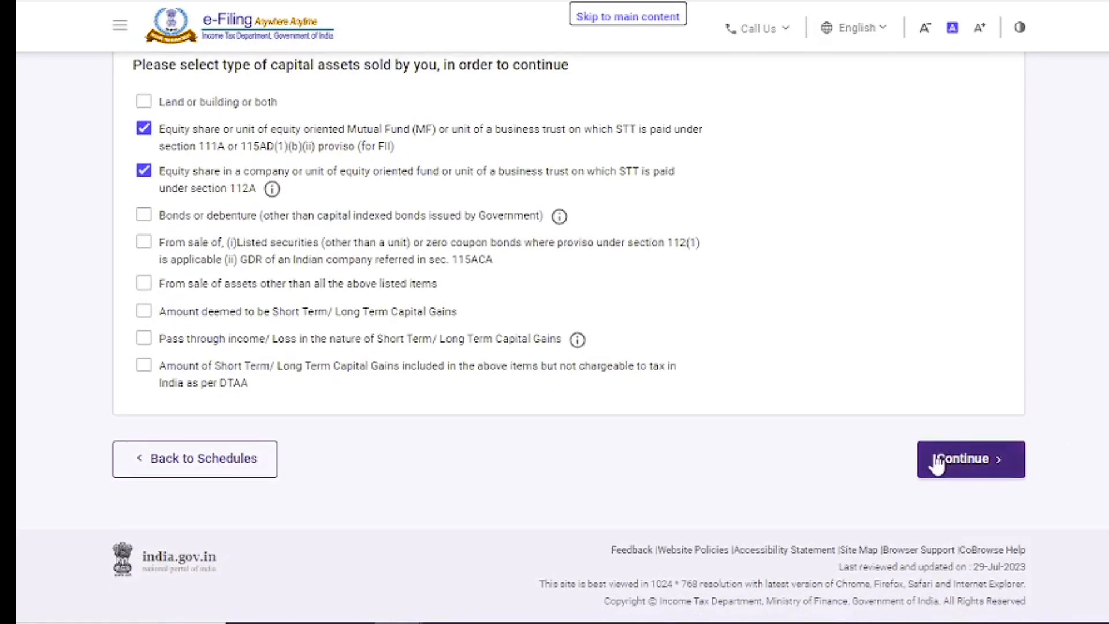
click(937, 462)
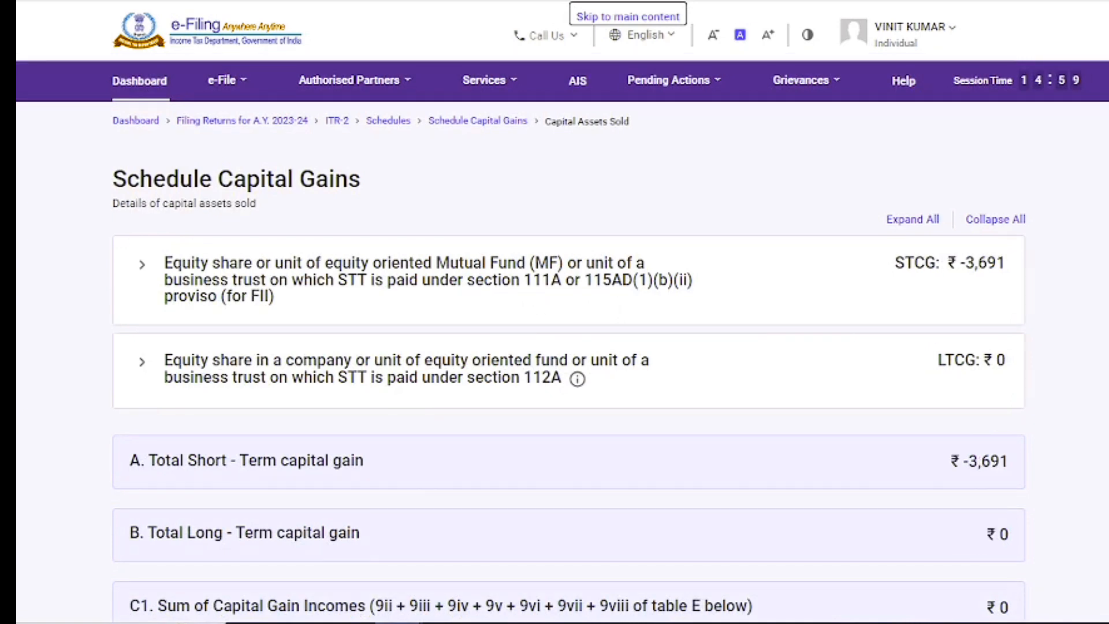
Step: Review the capital gains totals and table E, the set-off of current year capital losses with current year capital gains
scroll(569, 346, down, 5)
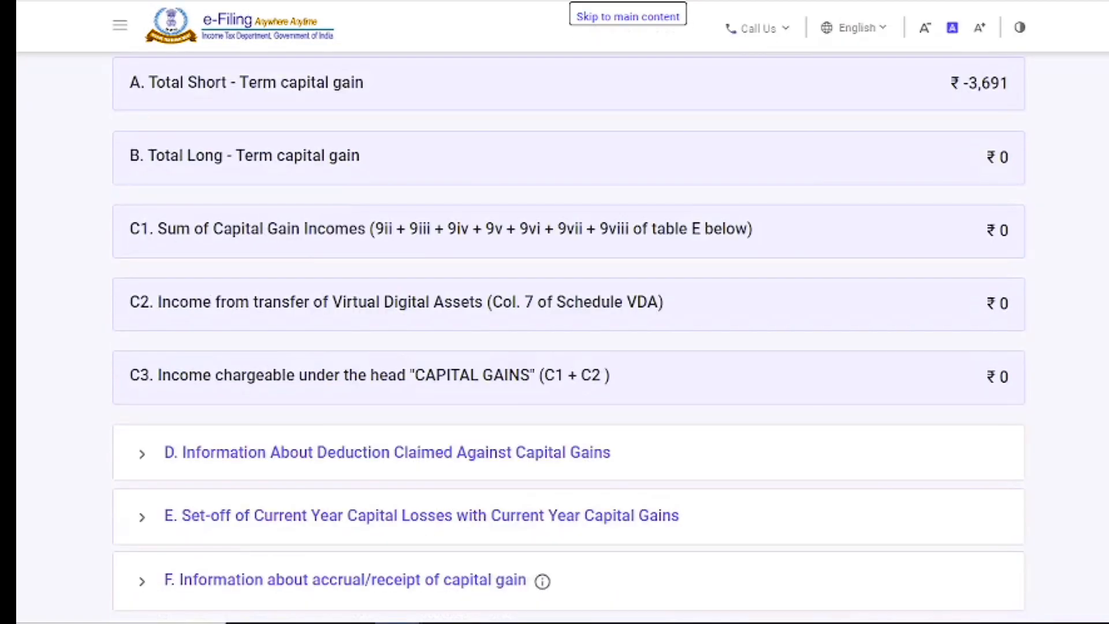
scroll(569, 336, down, 3)
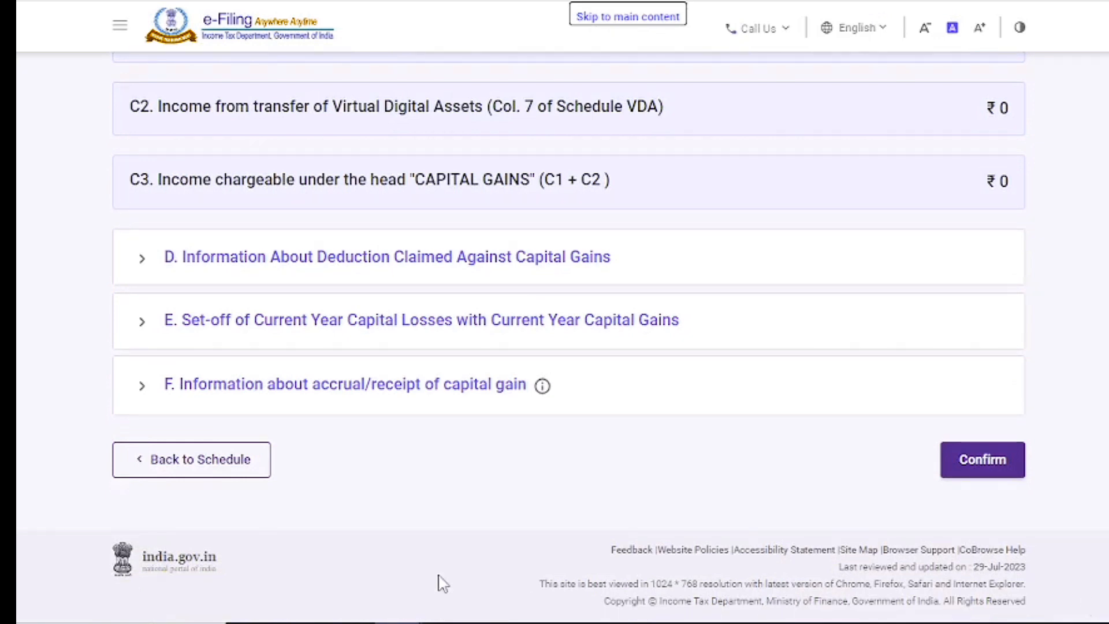
click(368, 393)
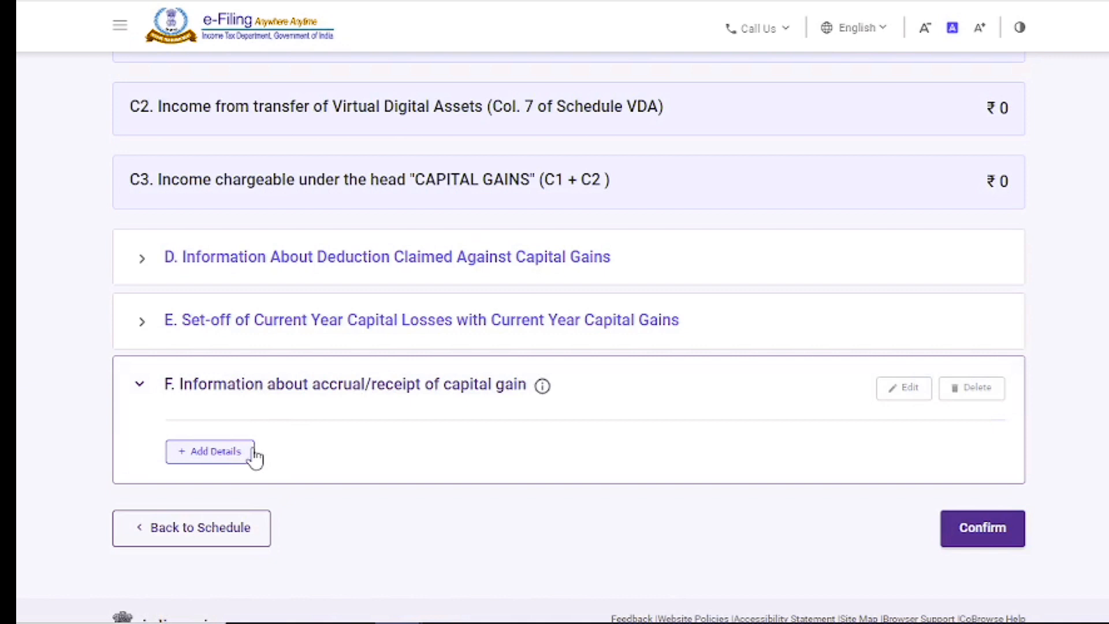
click(357, 340)
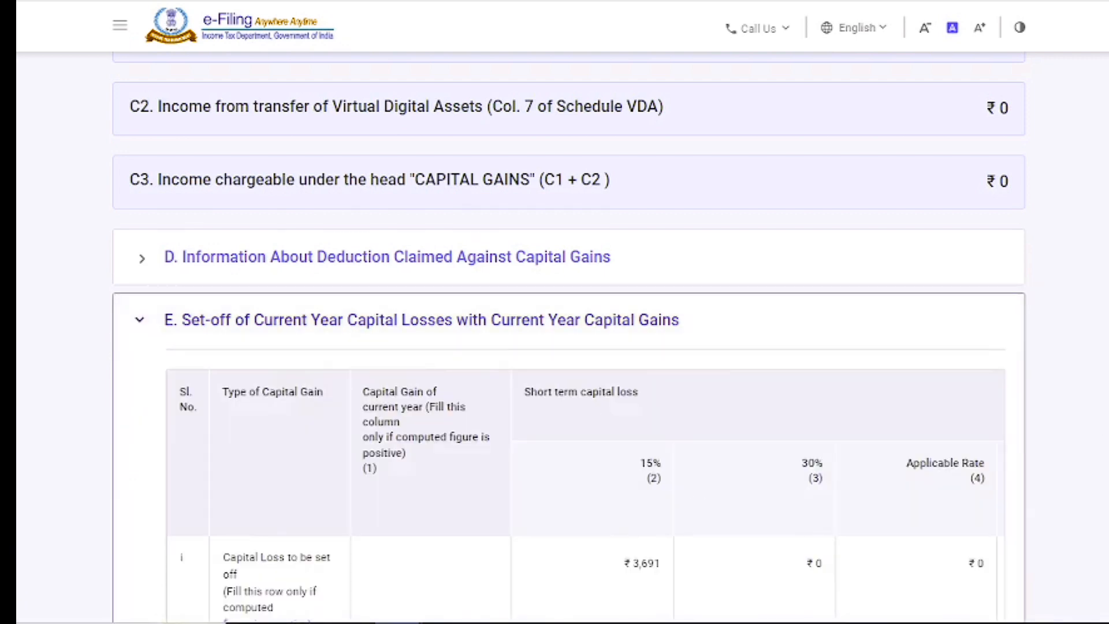
scroll(569, 335, down, 7)
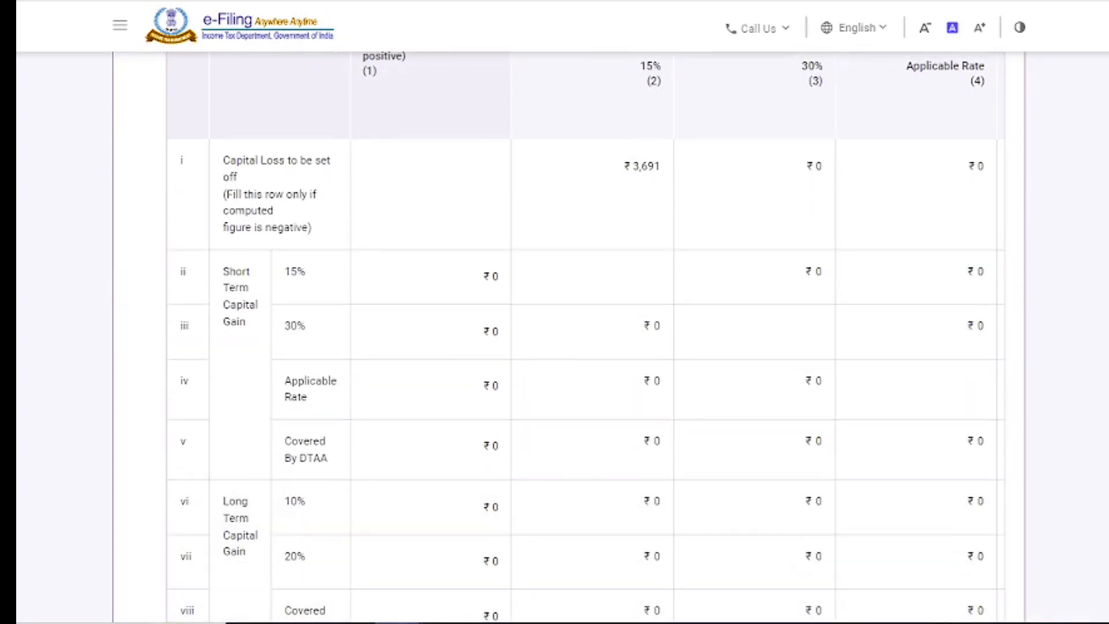
scroll(568, 335, up, 8)
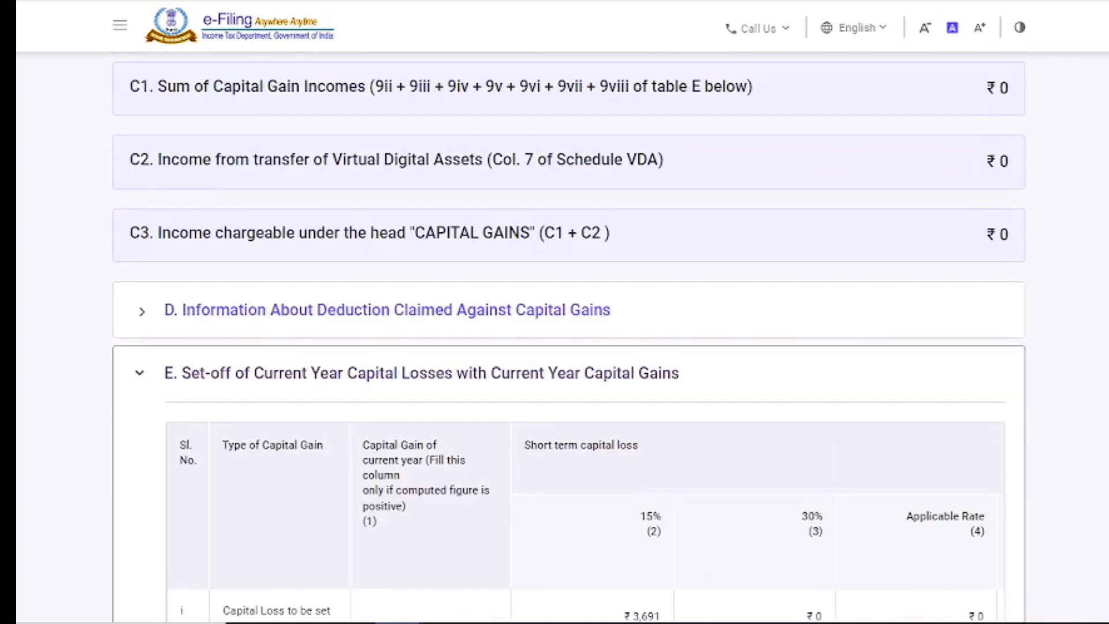
scroll(988, 480, down, 15)
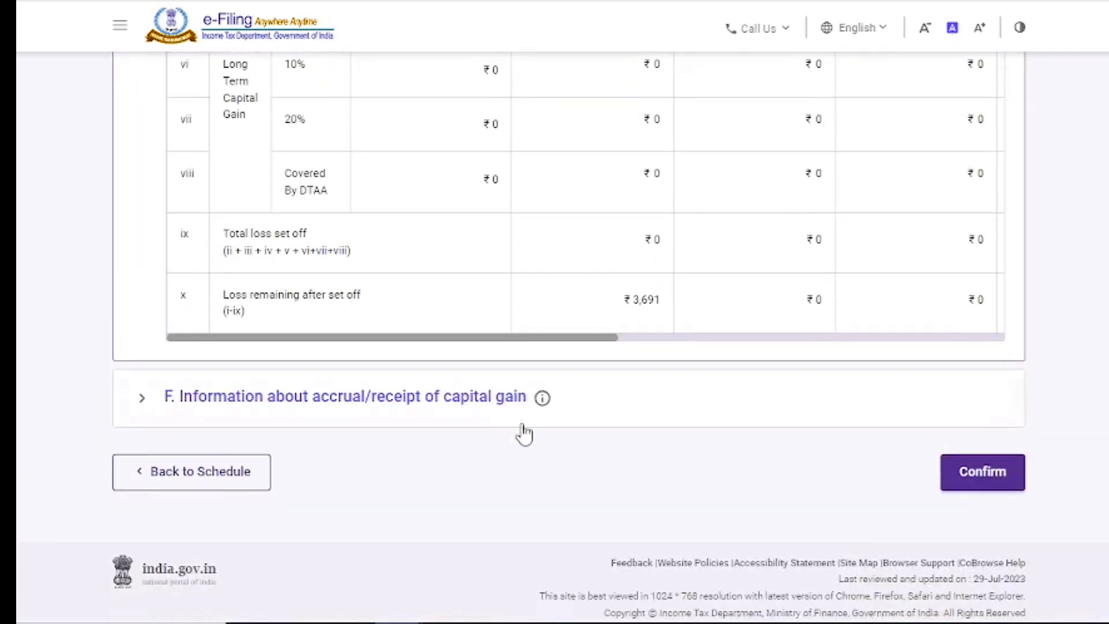
Step: Open table F on accrual/receipt of capital gain for adding details, check the trade dates in the Excel P&L sheet, and return to the browser form
click(492, 404)
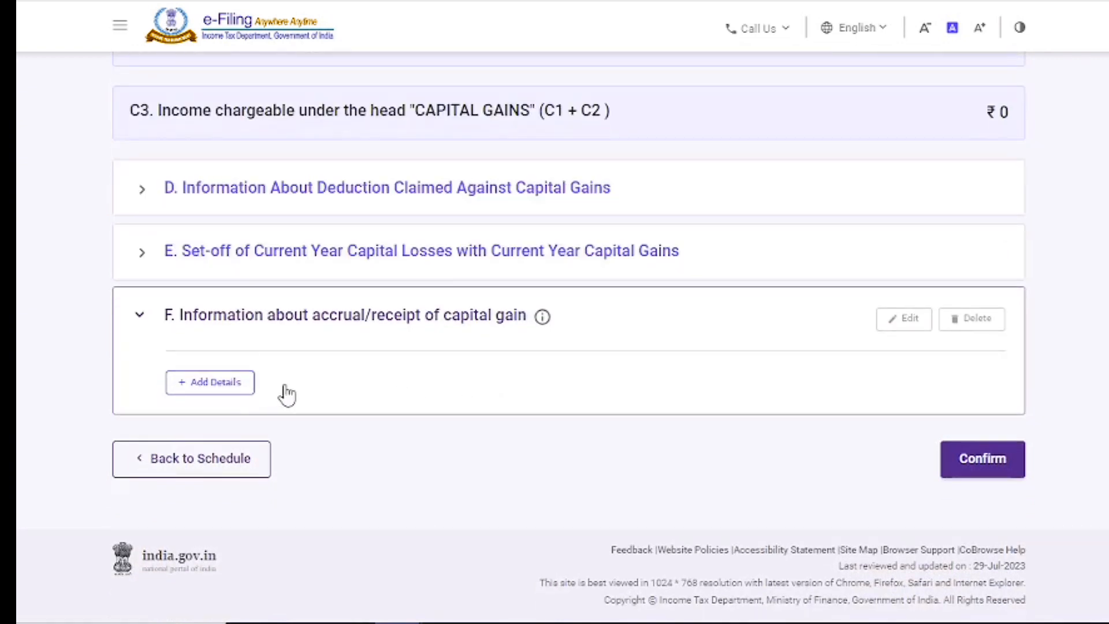
click(202, 383)
scroll(423, 514, down, 6)
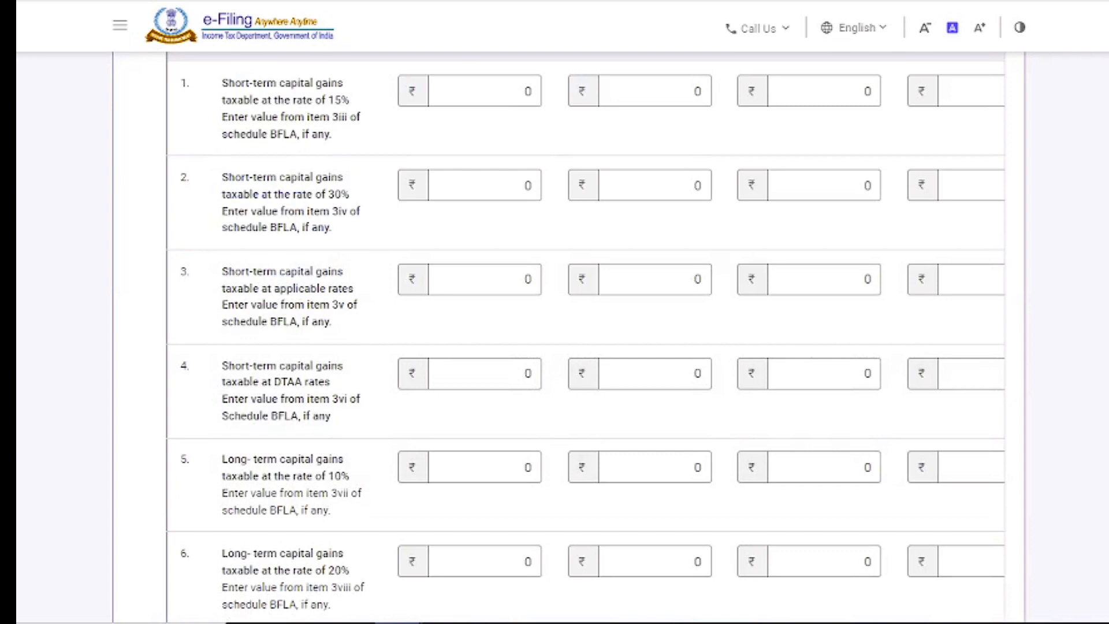
scroll(584, 334, up, 3)
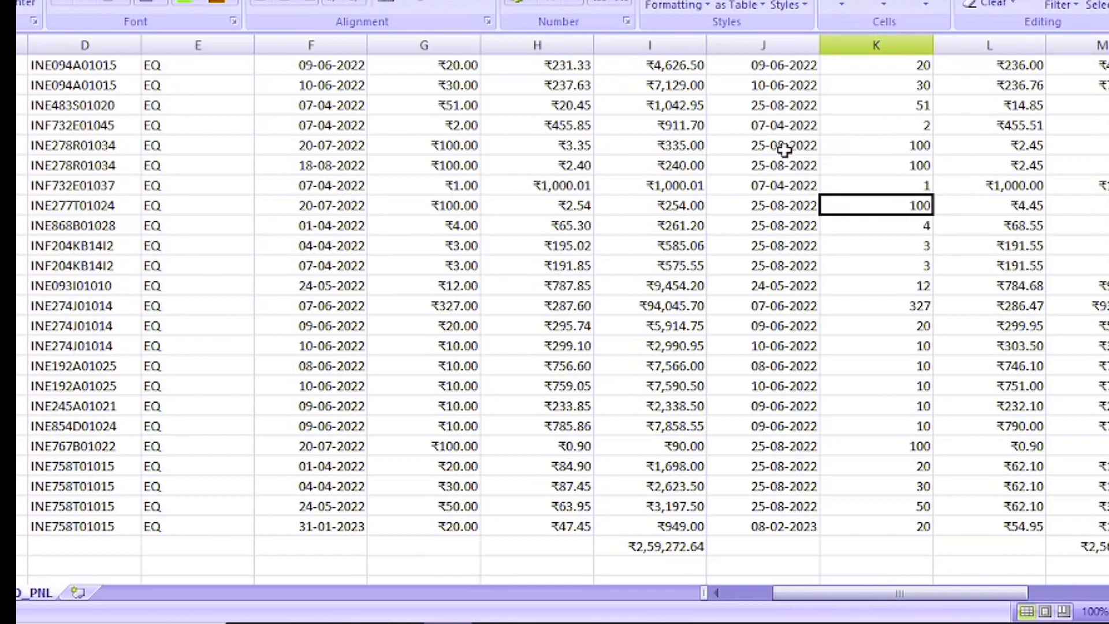
mouse_move(398, 622)
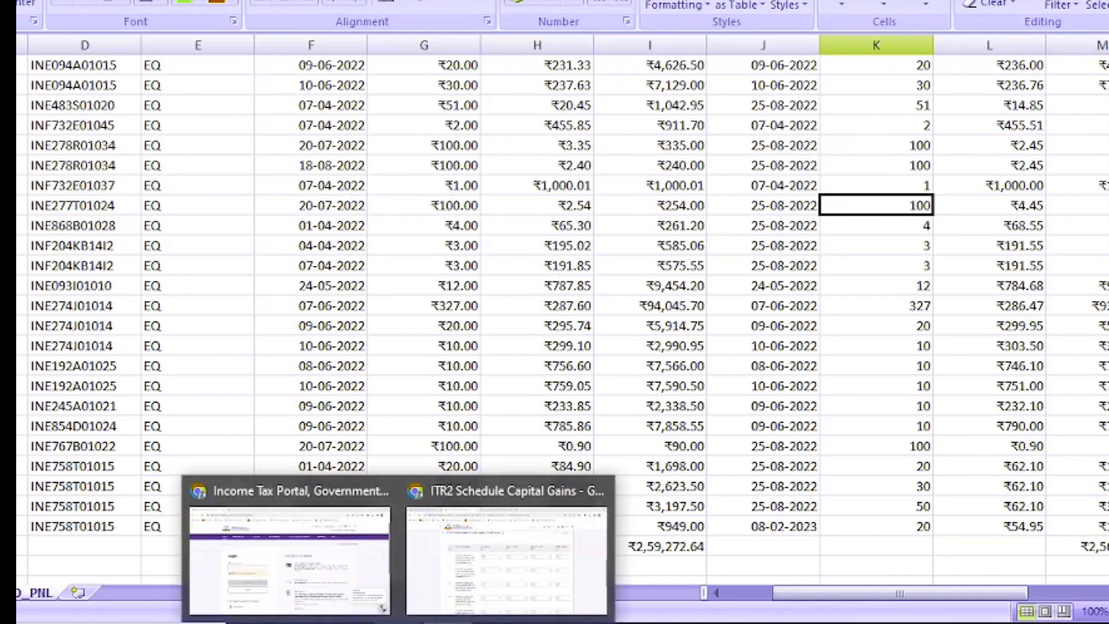
click(519, 552)
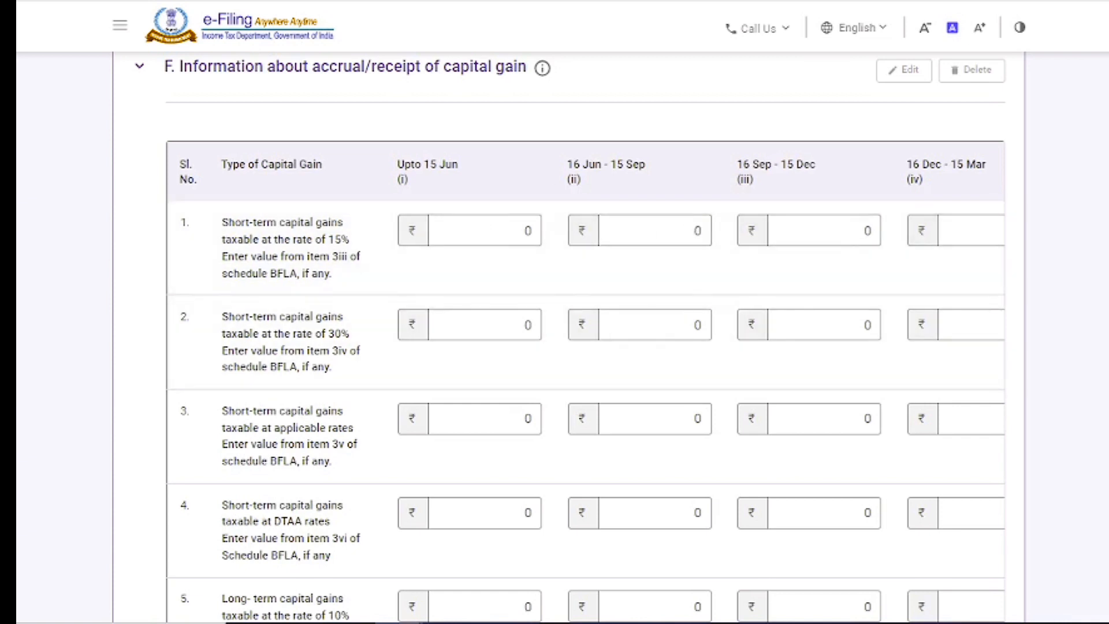
Step: Review the date-wise short-term, long-term and Virtual Digital Asset rows of table F, and cancel adding details
scroll(570, 336, down, 10)
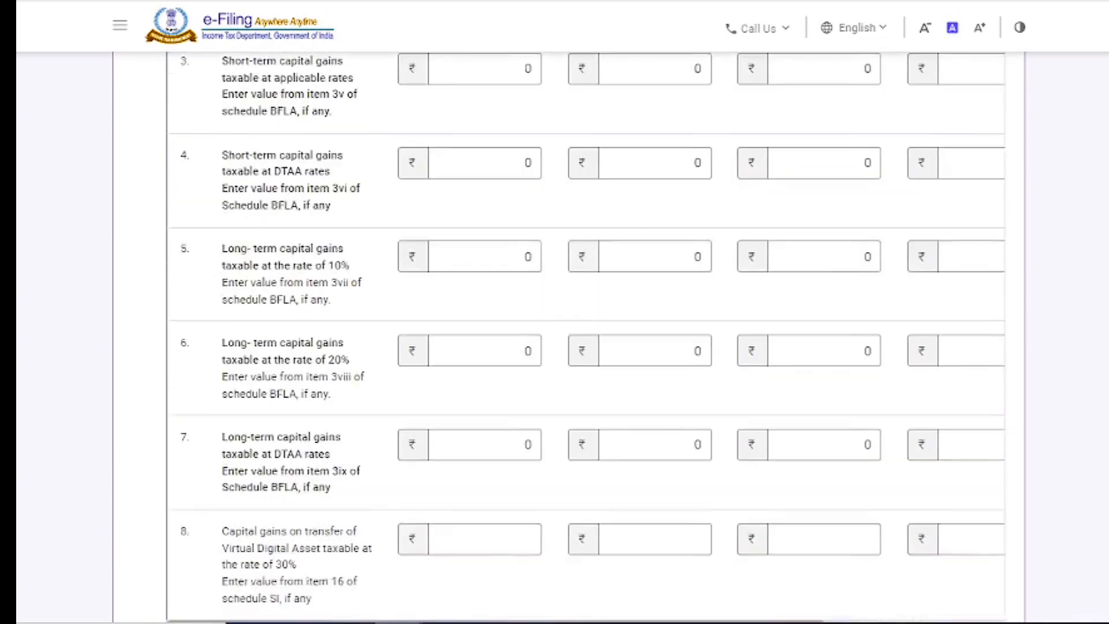
scroll(568, 335, up, 5)
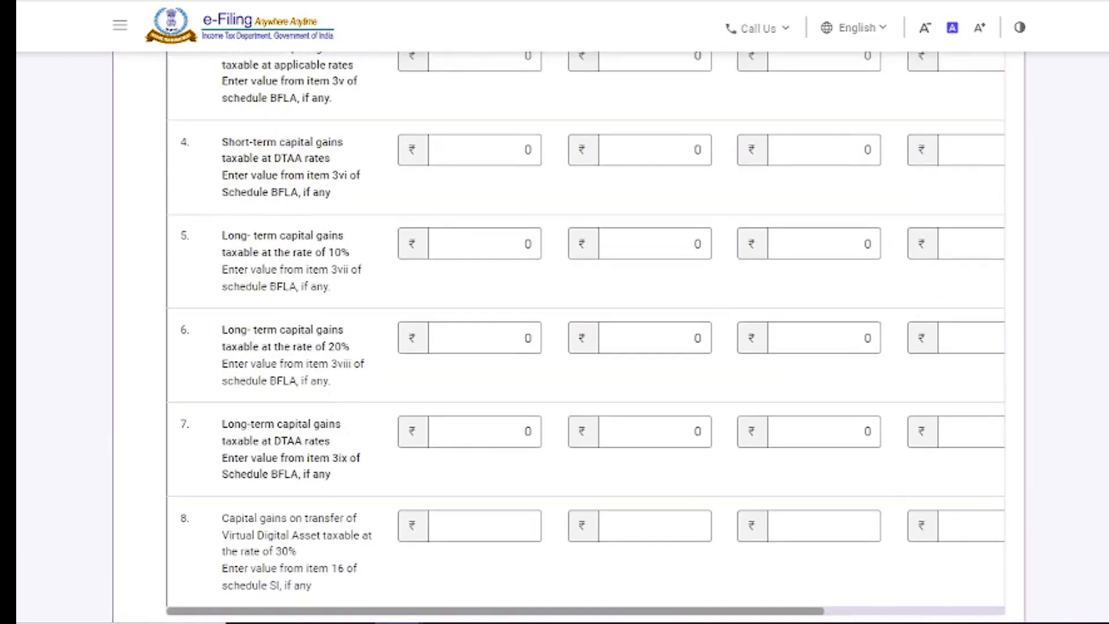
scroll(585, 336, up, 6)
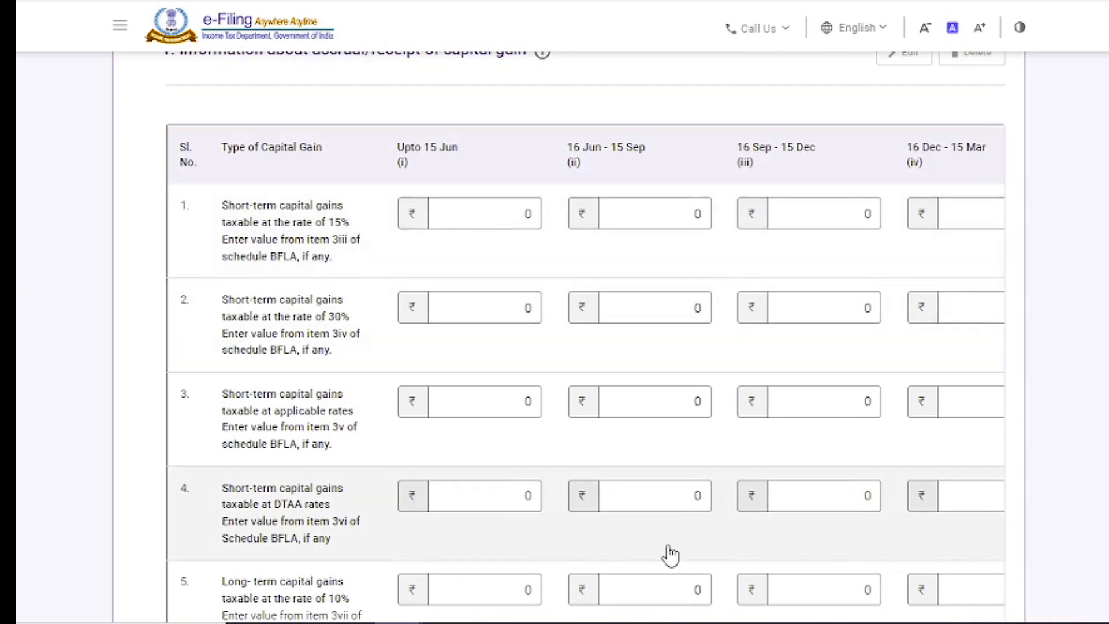
click(532, 589)
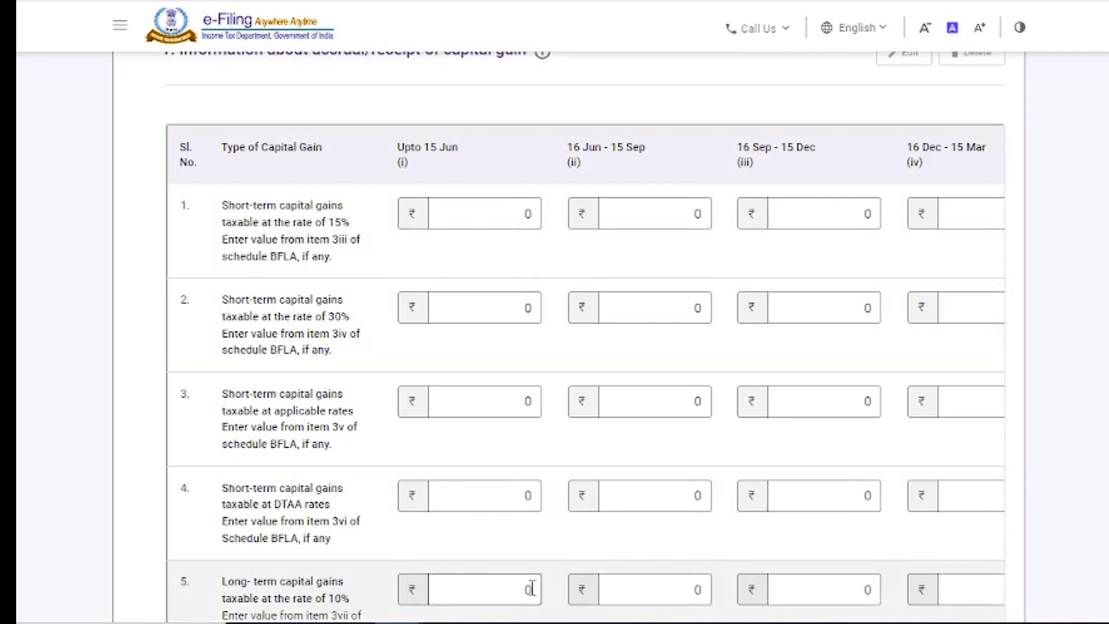
click(616, 588)
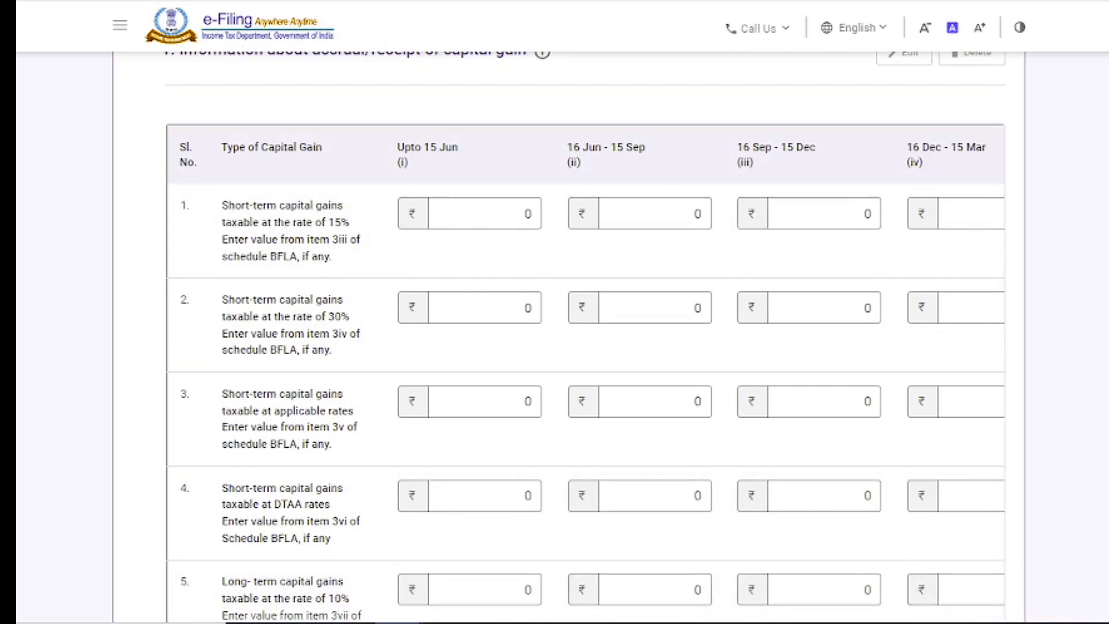
scroll(585, 336, down, 10)
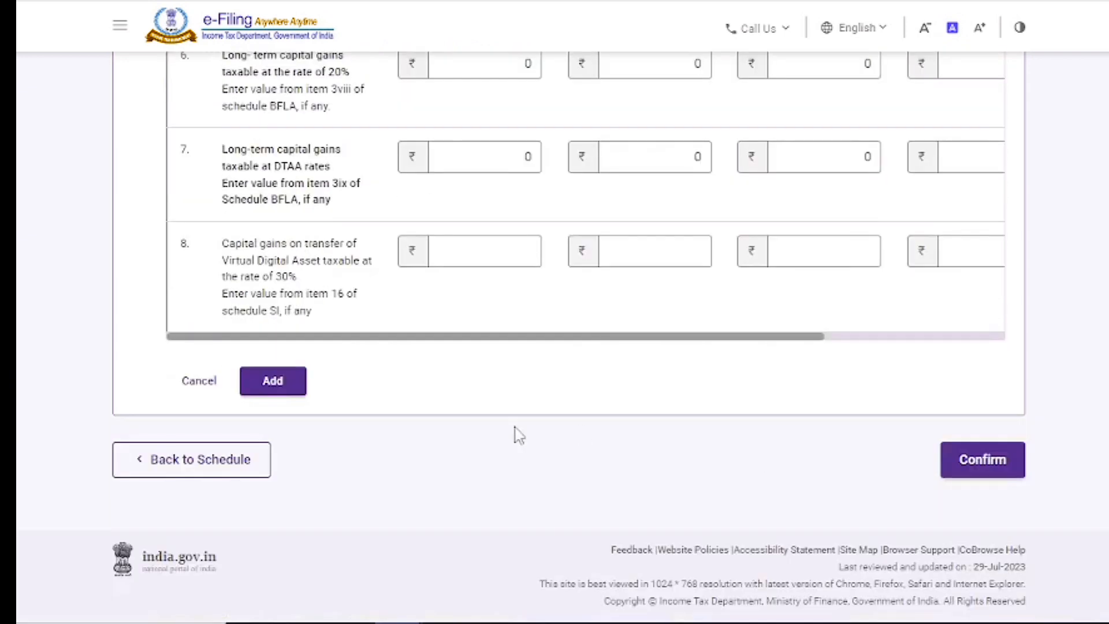
click(192, 396)
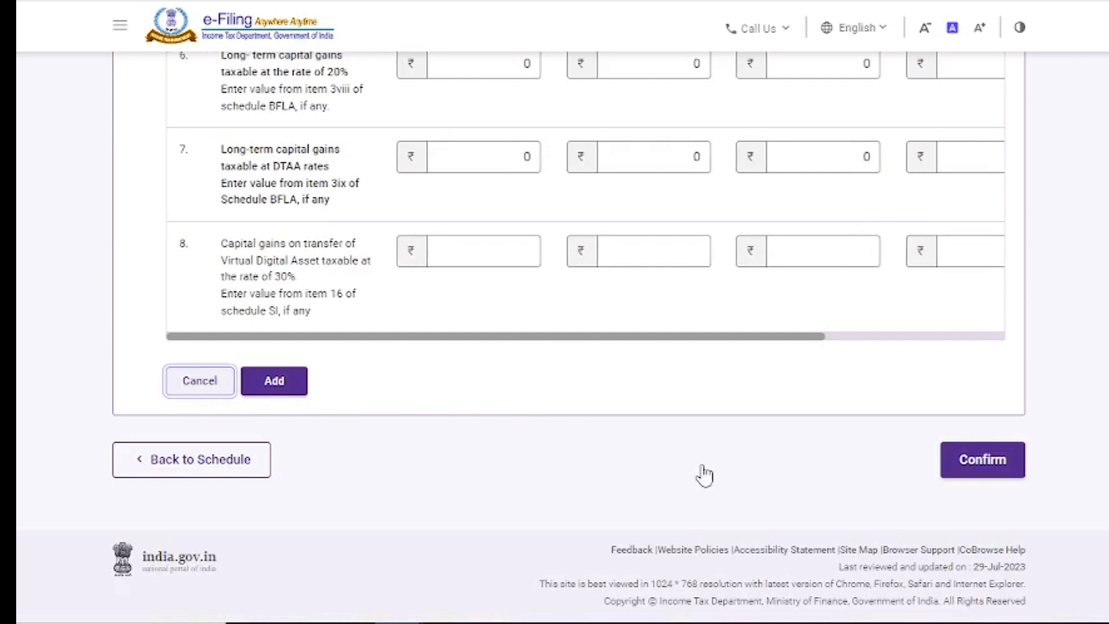
Step: Confirm Schedule Capital Gains, and open Schedule Income from other sources to review its gross income, deduction and net income items
click(982, 460)
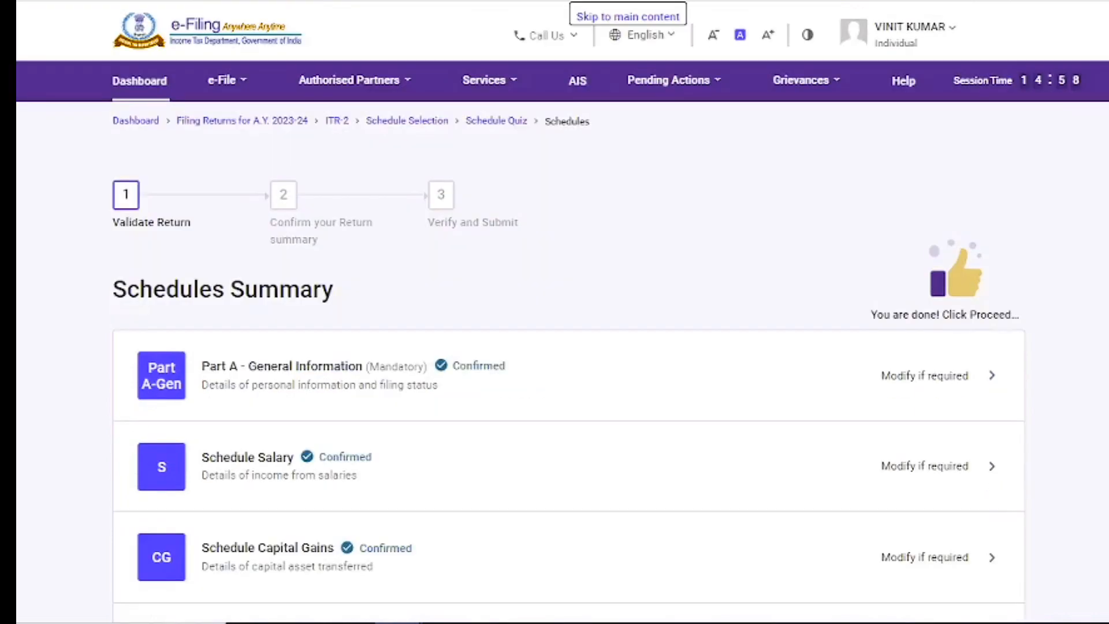
scroll(568, 339, down, 7)
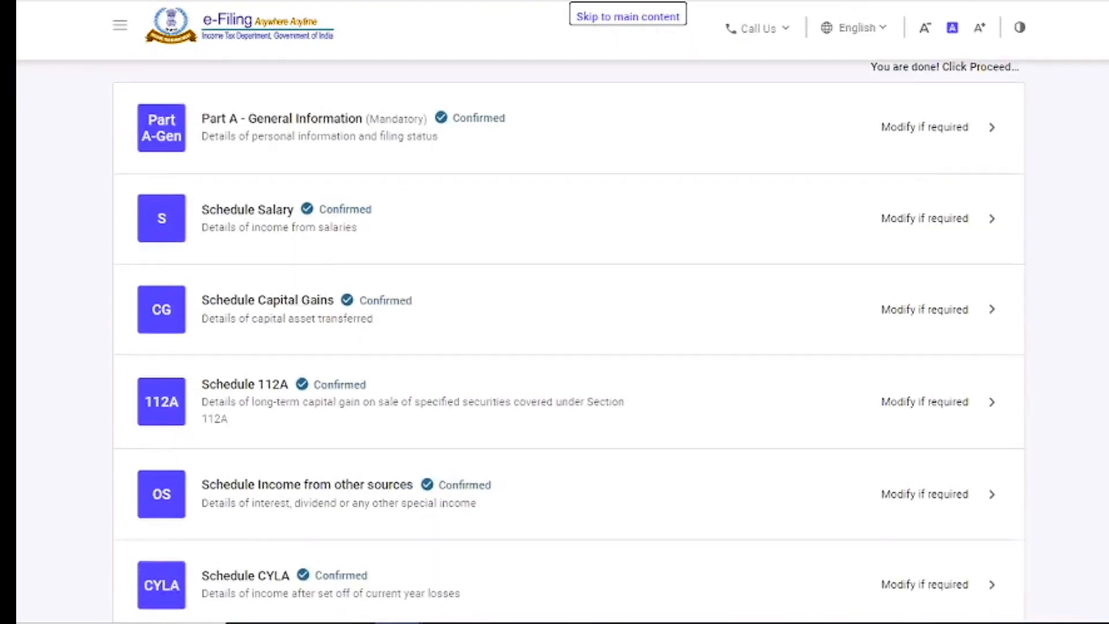
scroll(568, 339, down, 1)
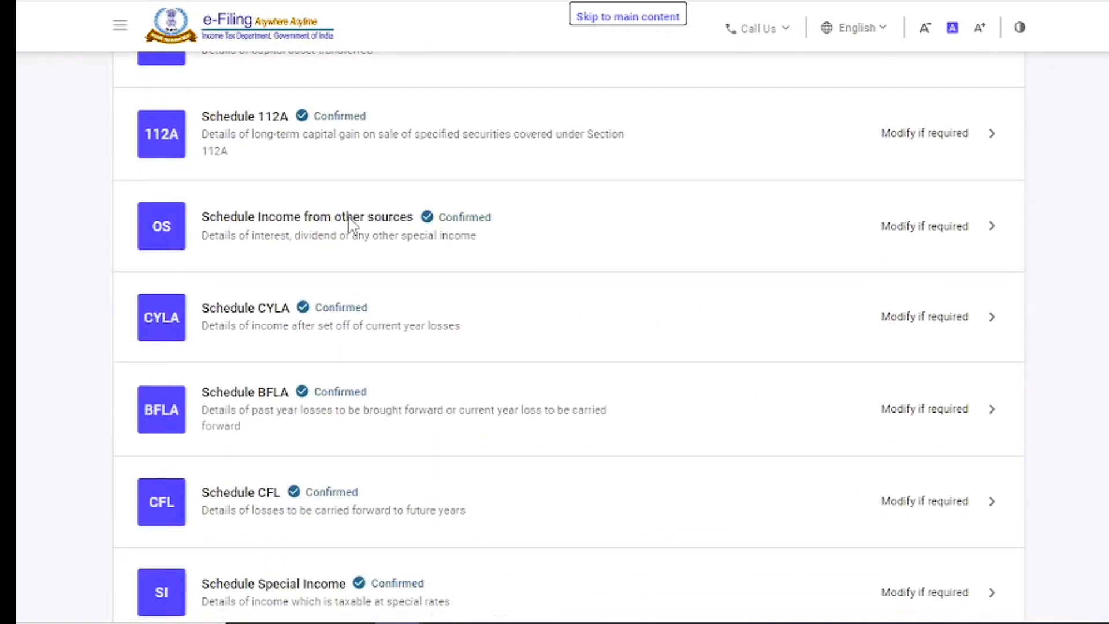
click(899, 227)
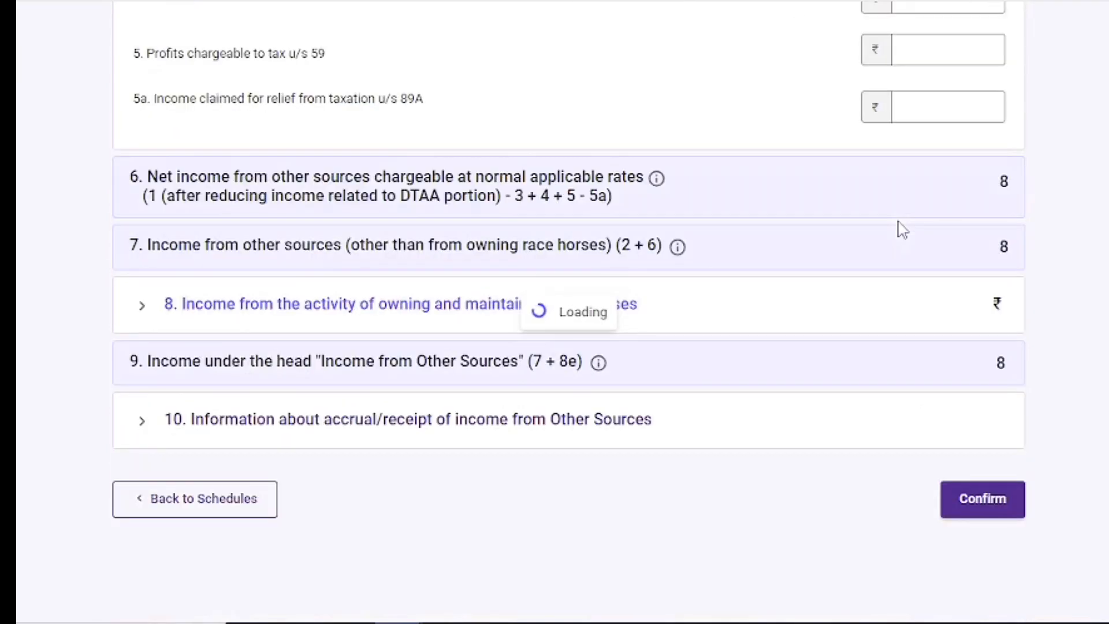
scroll(899, 228, up, 2)
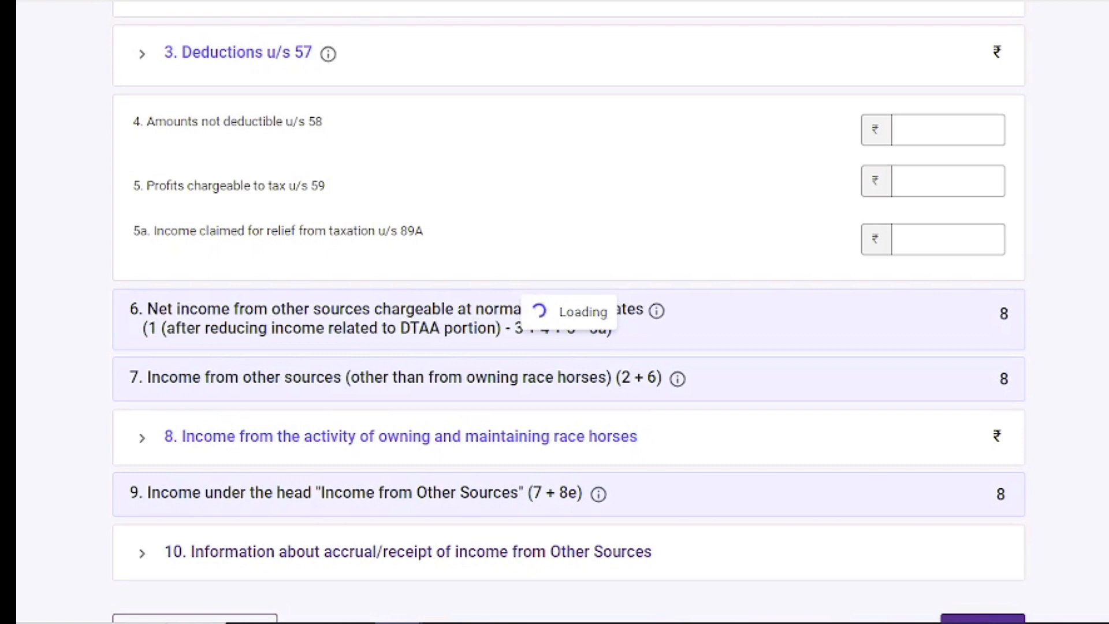
scroll(569, 318, up, 1)
scroll(568, 319, up, 8)
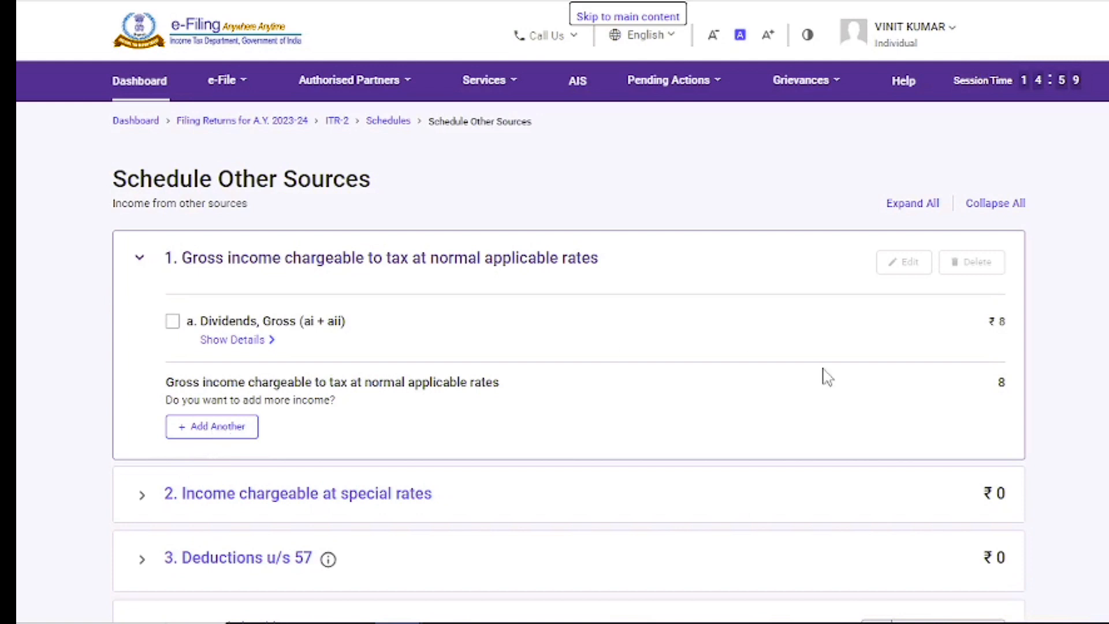
scroll(569, 370, down, 4)
scroll(569, 369, down, 5)
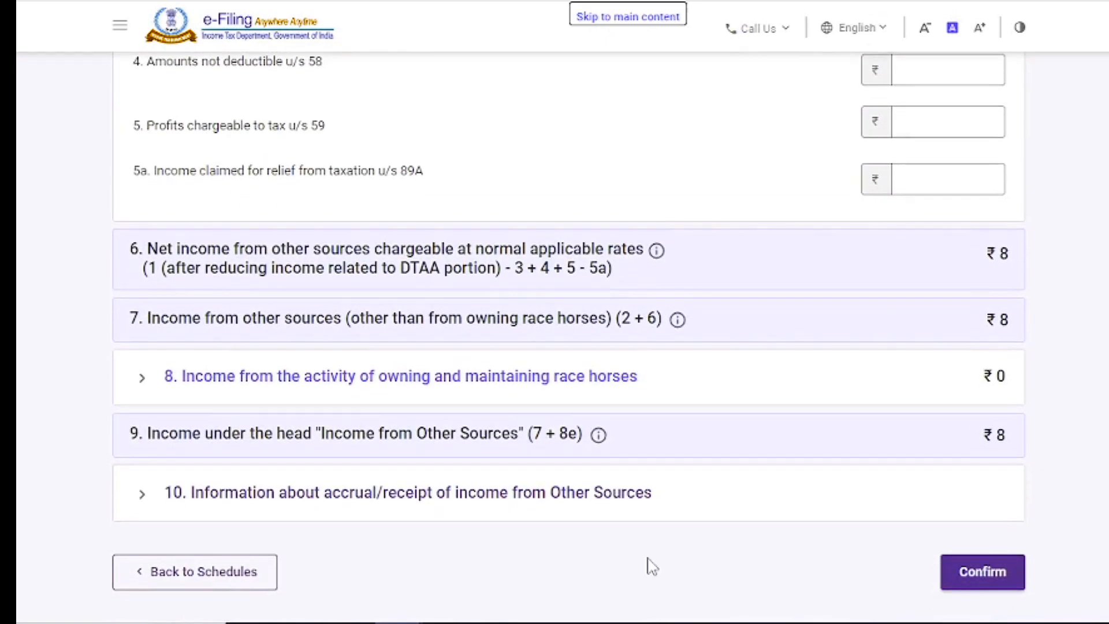
Step: Expand item 10 on accrual/receipt of income from Other Sources, check its period-wise dividend rows, and confirm the schedule
click(419, 502)
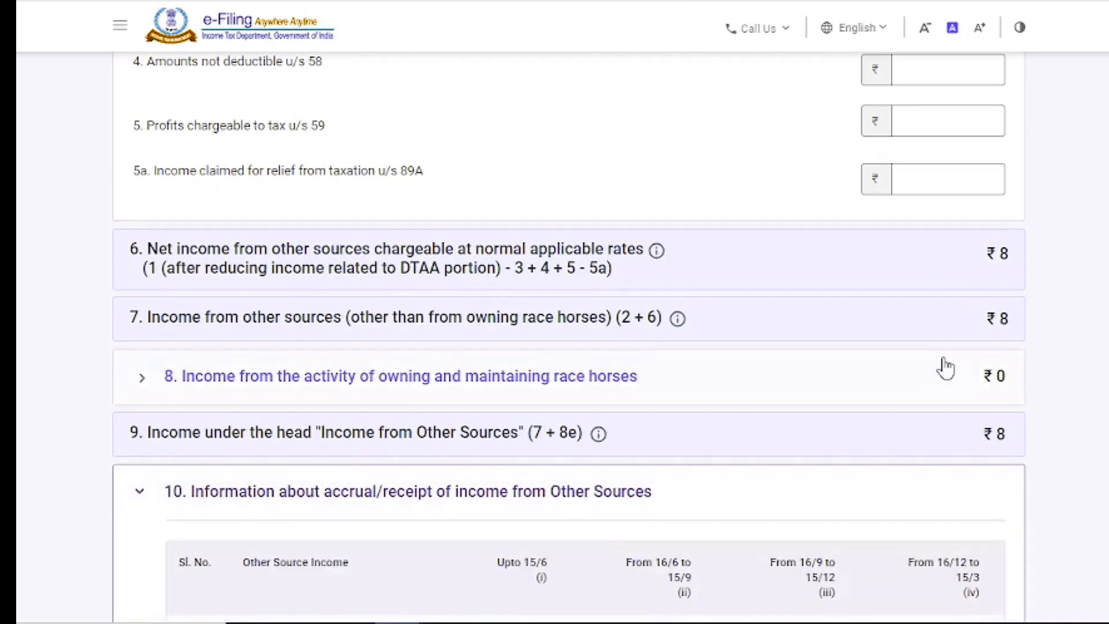
scroll(568, 338, down, 10)
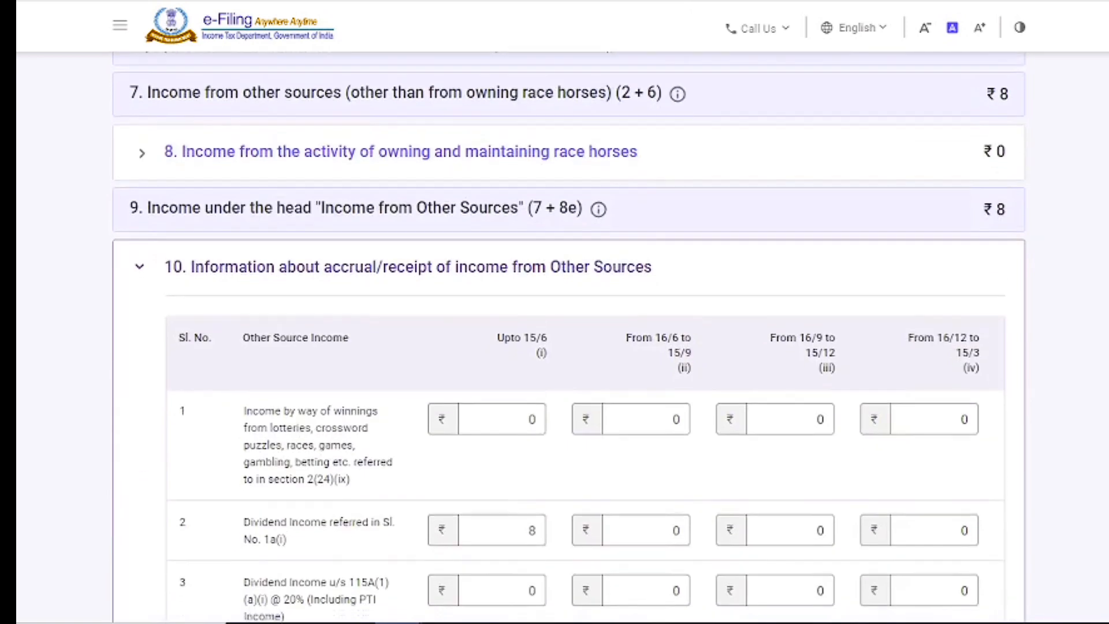
scroll(569, 338, down, 5)
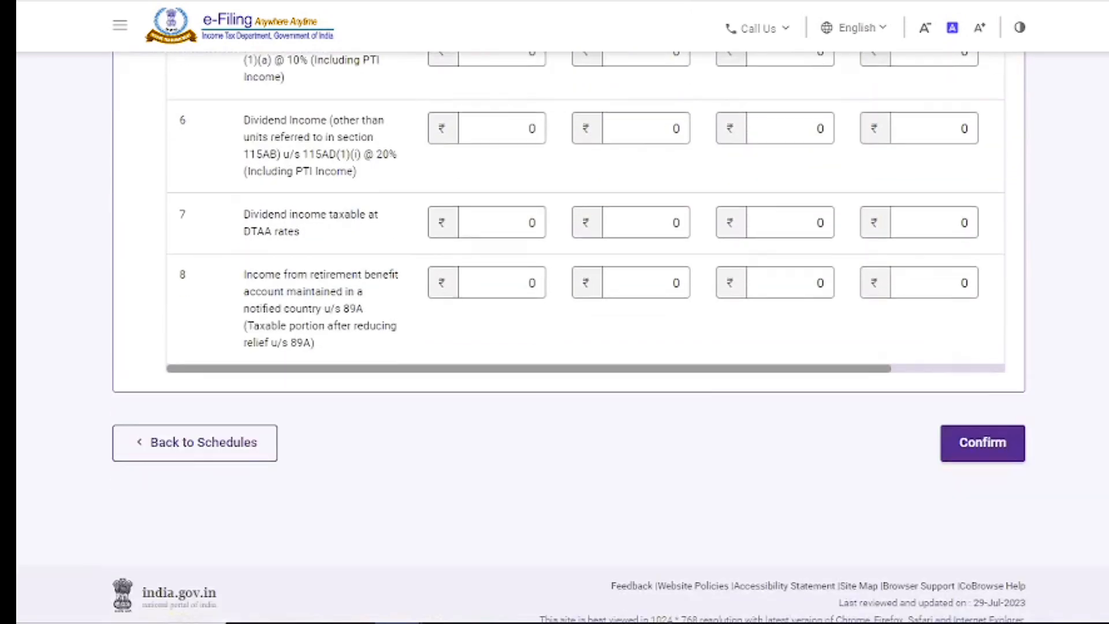
scroll(586, 334, up, 5)
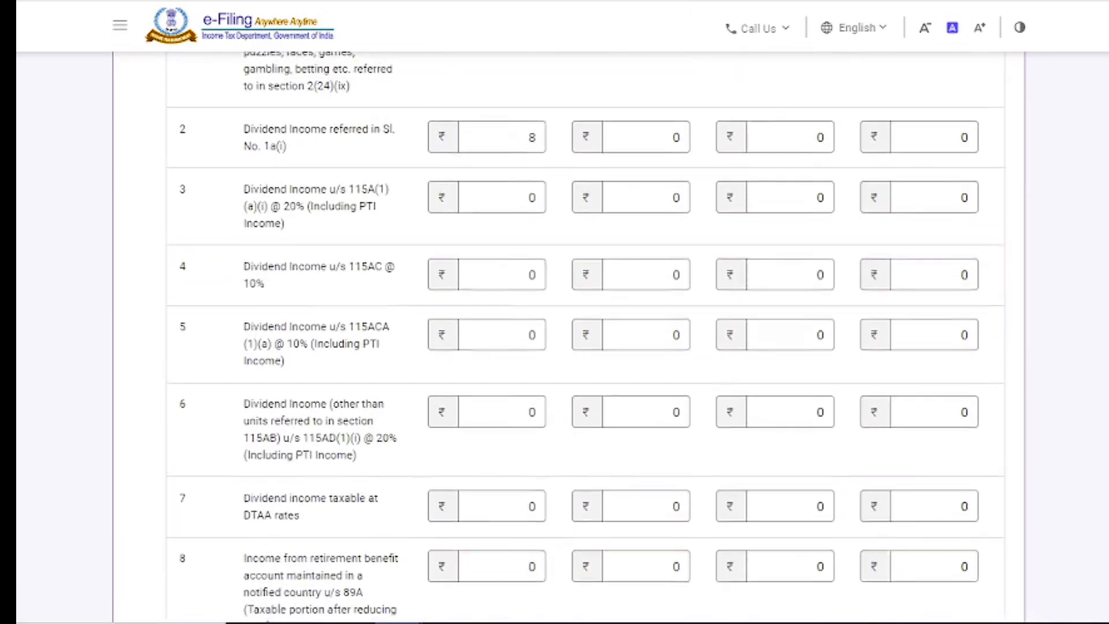
scroll(586, 334, up, 3)
scroll(586, 334, down, 1)
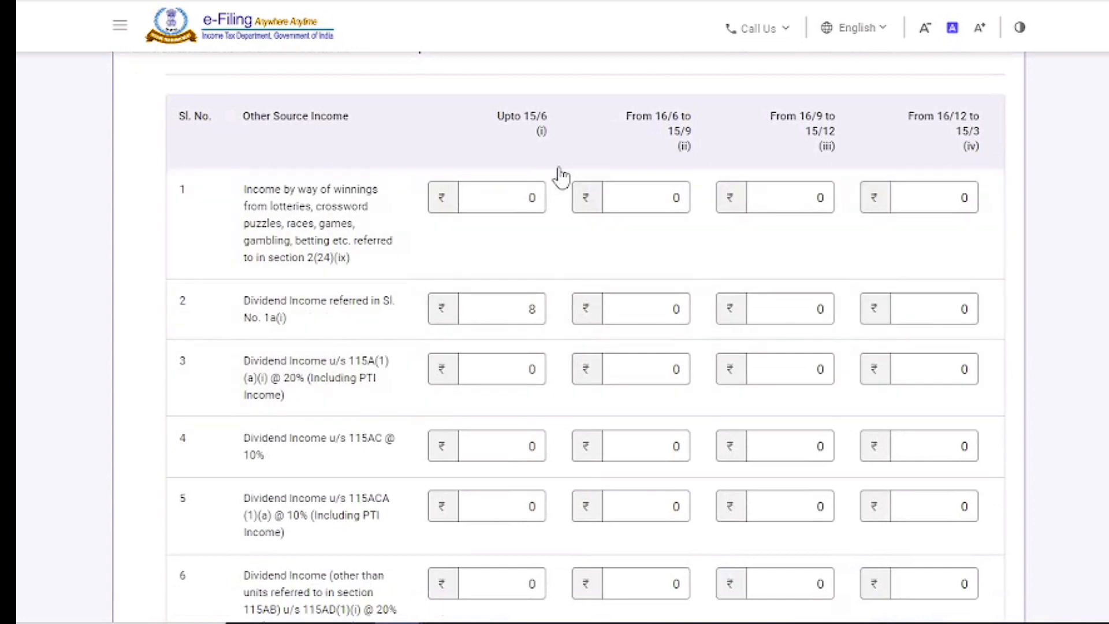
click(820, 194)
scroll(554, 335, up, 8)
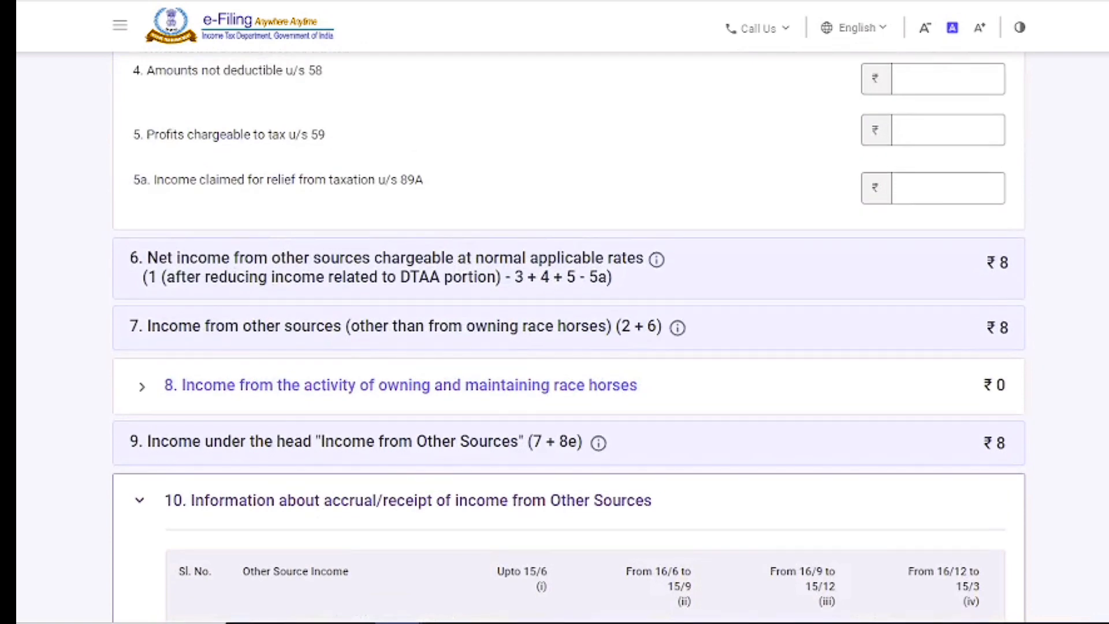
scroll(568, 337, down, 10)
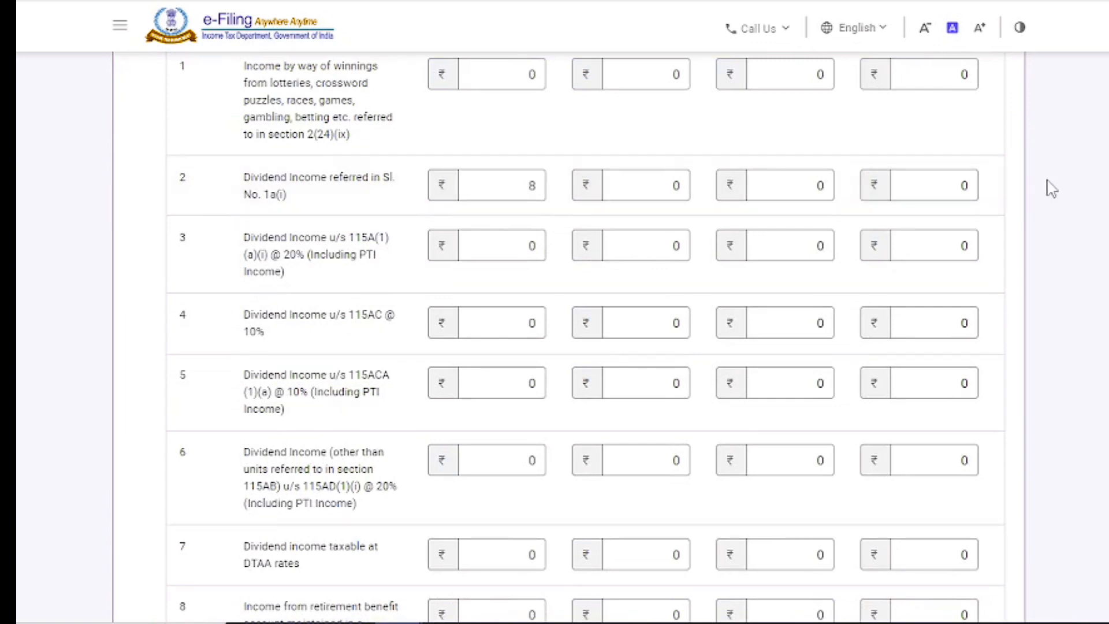
scroll(1042, 387, down, 6)
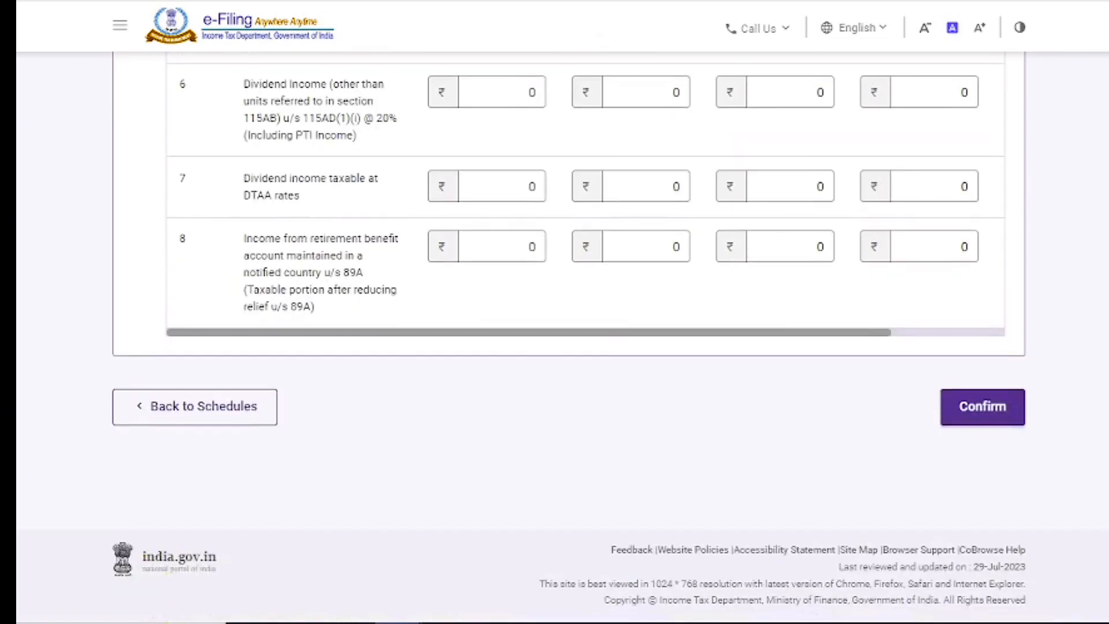
click(972, 423)
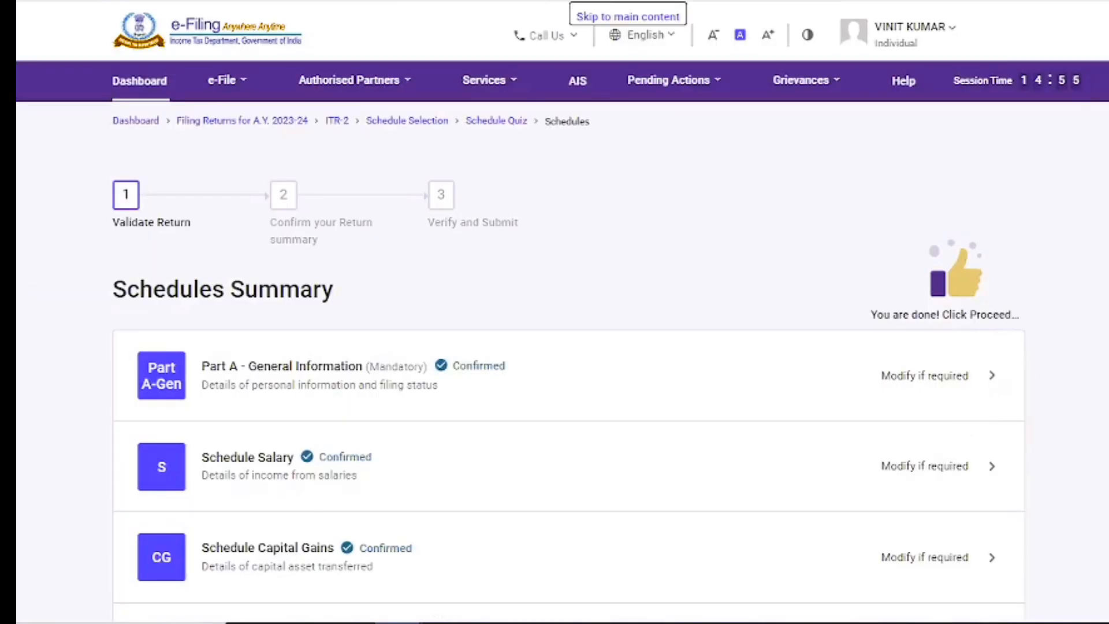
Step: Open Schedule CYLA, check each head of income after set-off of current year losses, and confirm the schedule
scroll(568, 335, down, 9)
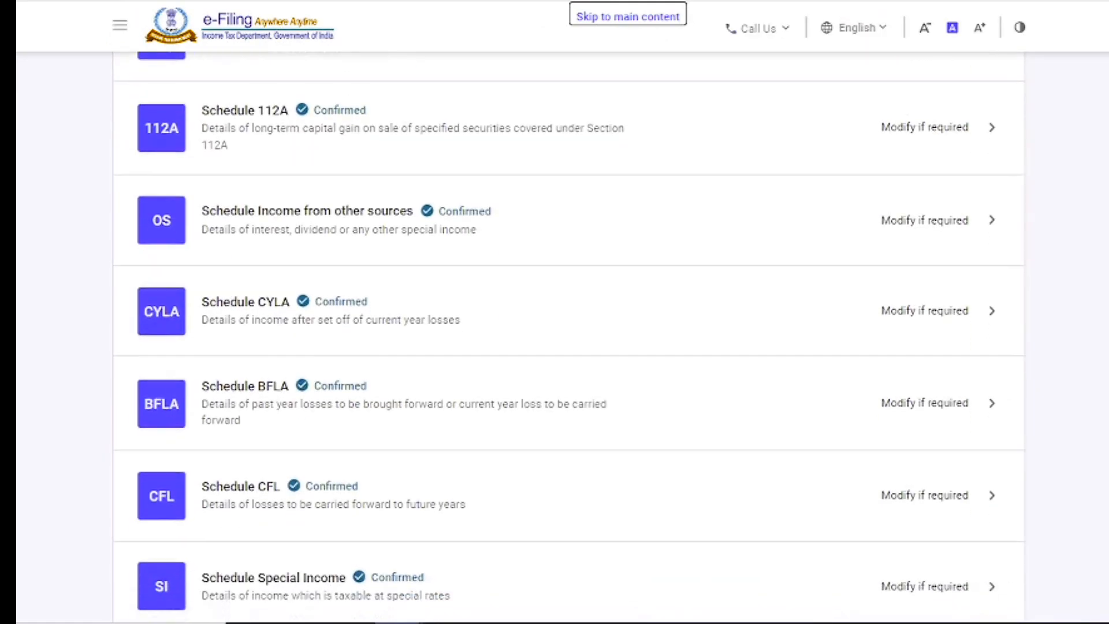
scroll(568, 335, down, 5)
scroll(569, 335, up, 2)
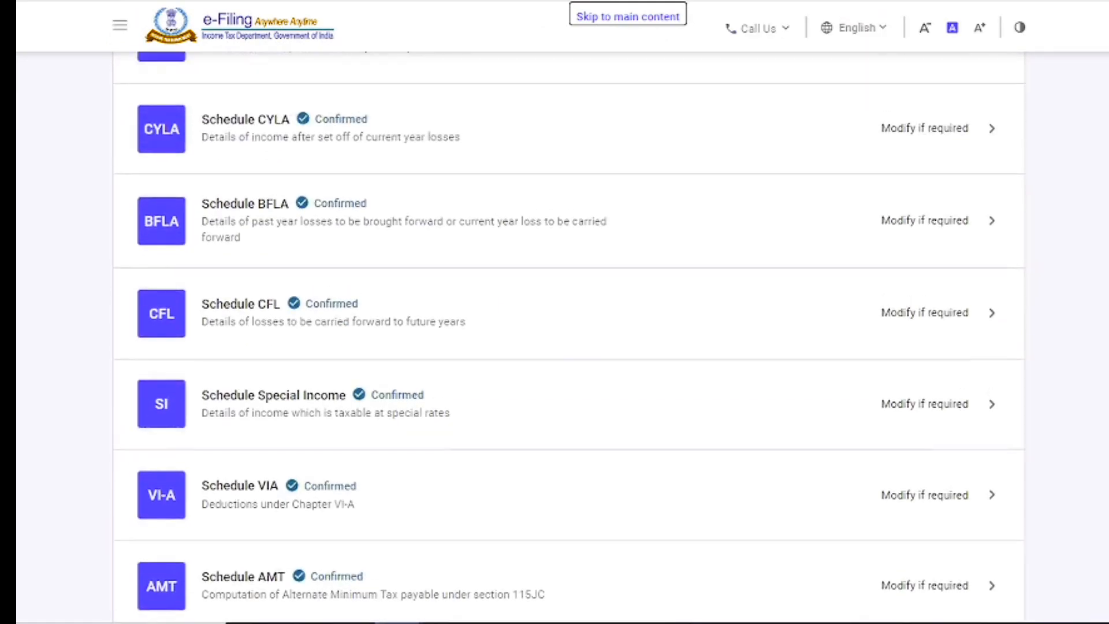
scroll(569, 335, up, 2)
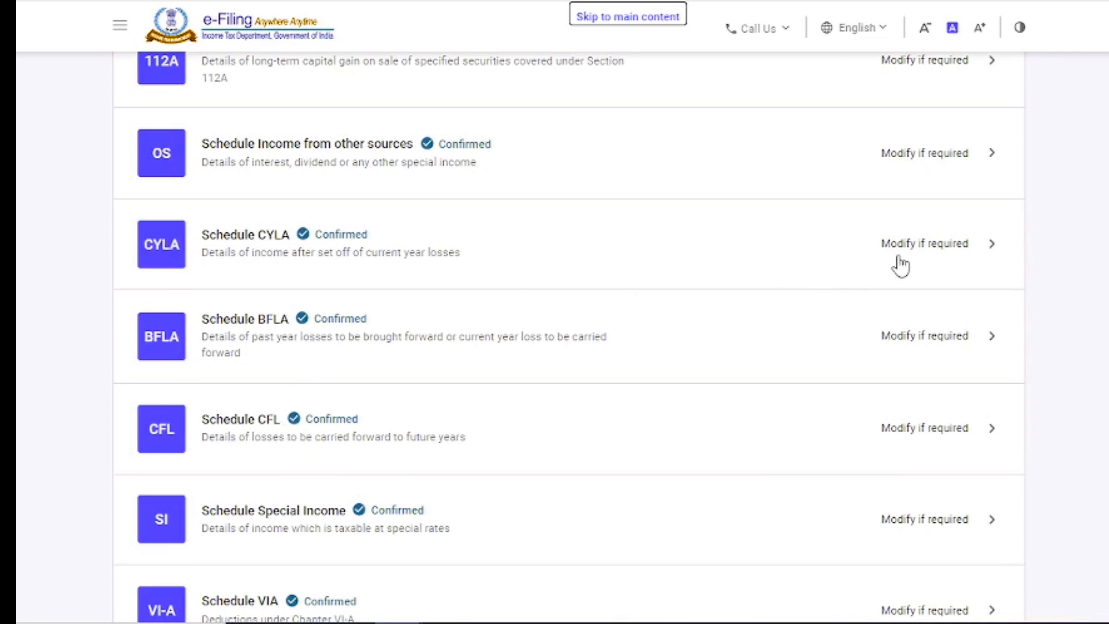
click(937, 254)
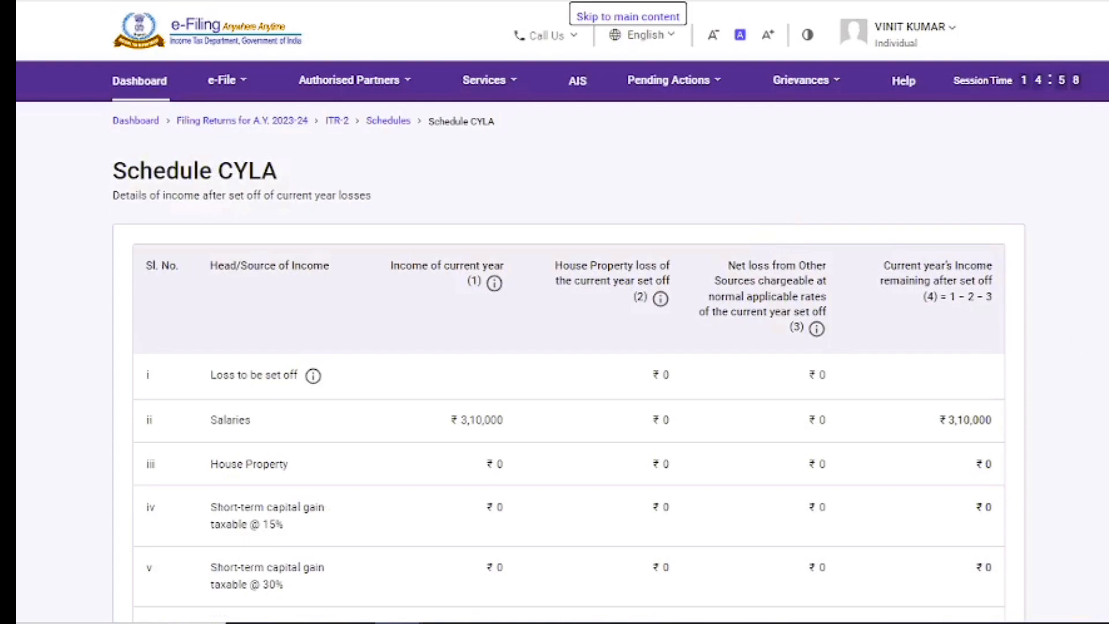
scroll(554, 347, down, 10)
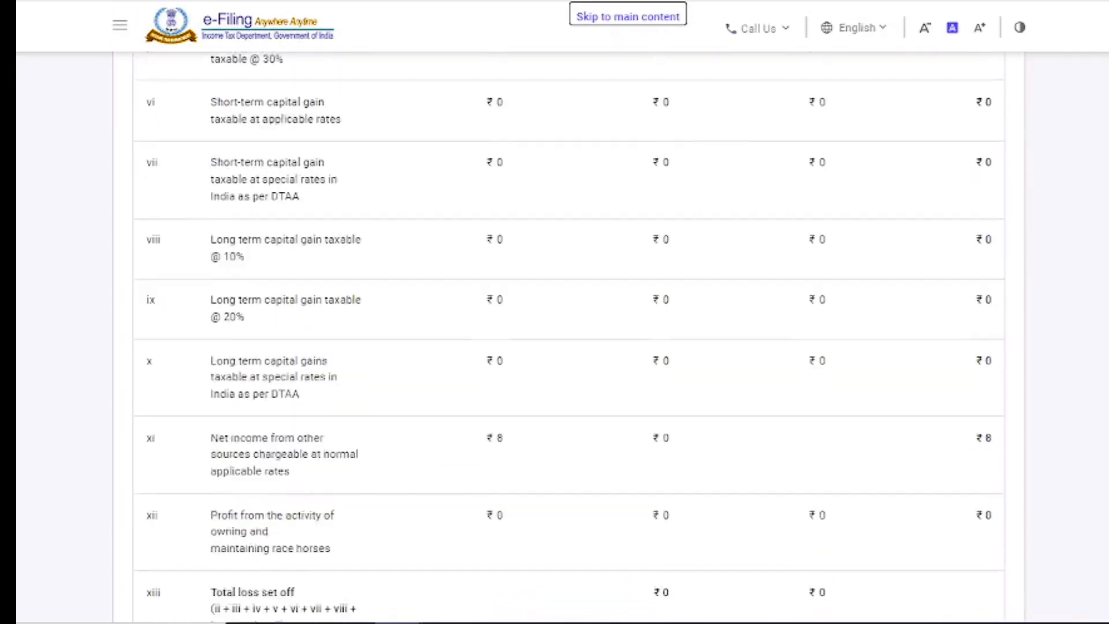
scroll(554, 347, up, 8)
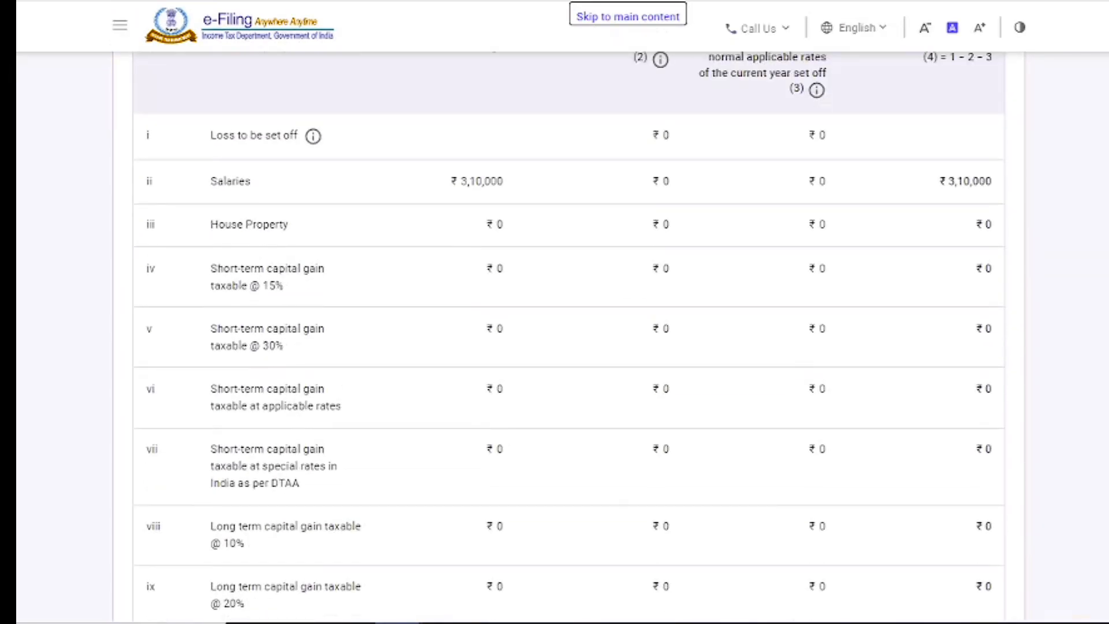
scroll(554, 346, down, 6)
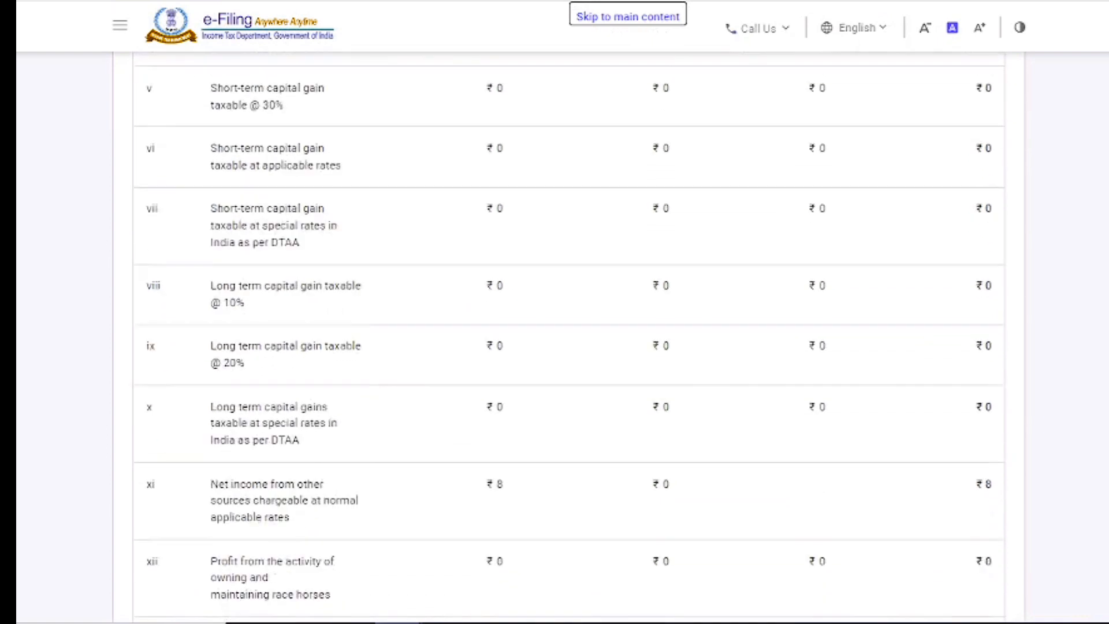
scroll(555, 346, down, 4)
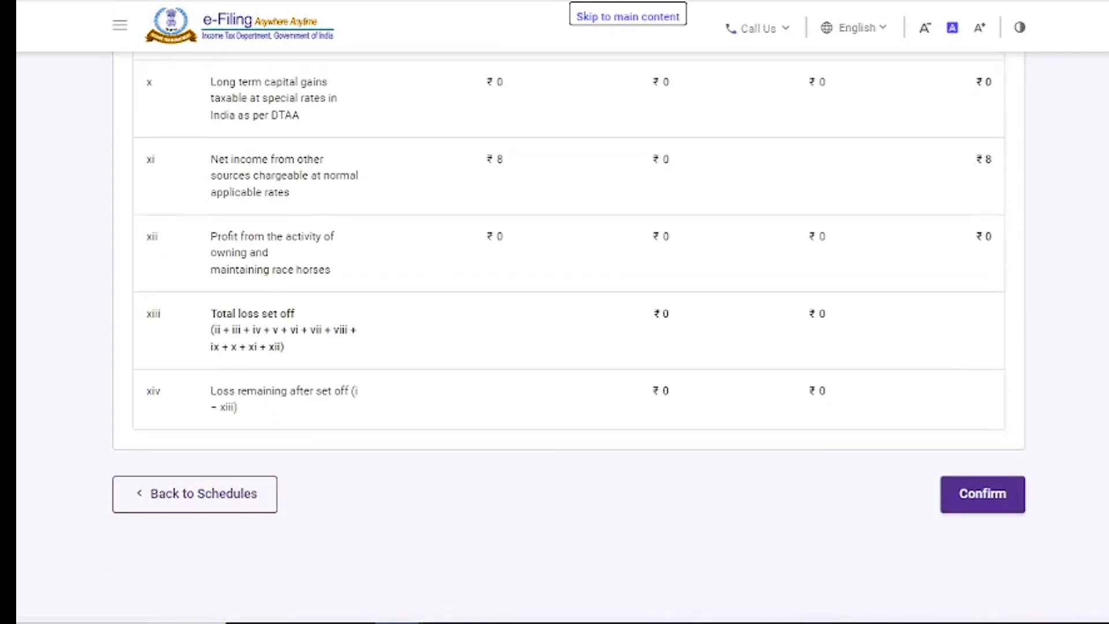
click(1008, 507)
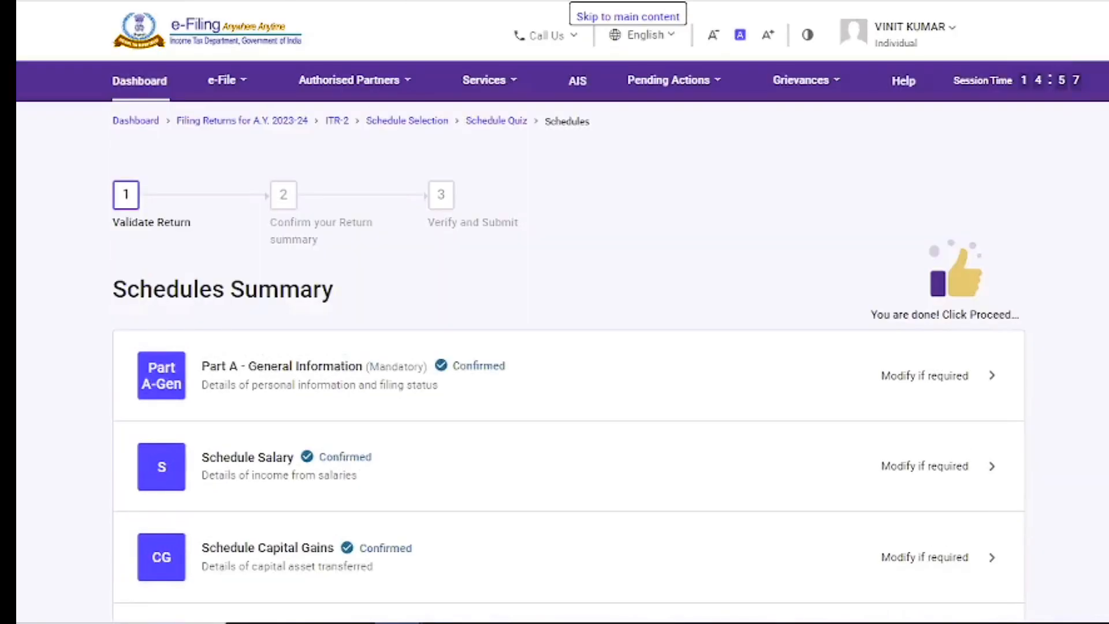
Step: Open Schedule BFLA, compute the set-off of brought forward losses, and continue past the quarterly LTCG and STCG break-up notice
scroll(554, 347, down, 4)
scroll(555, 346, down, 4)
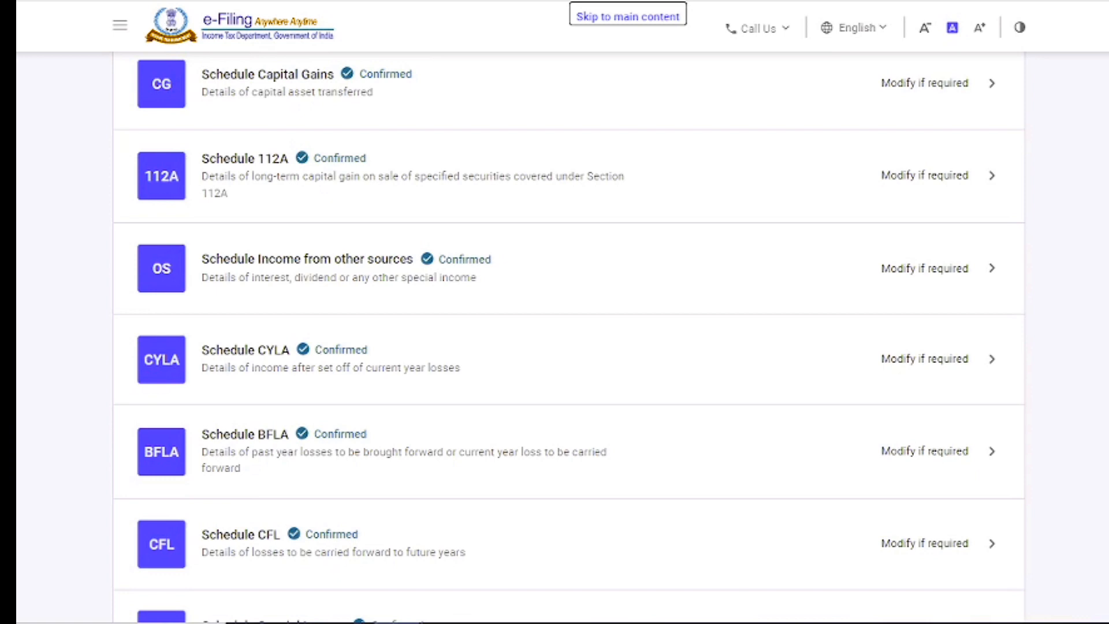
scroll(569, 341, down, 2)
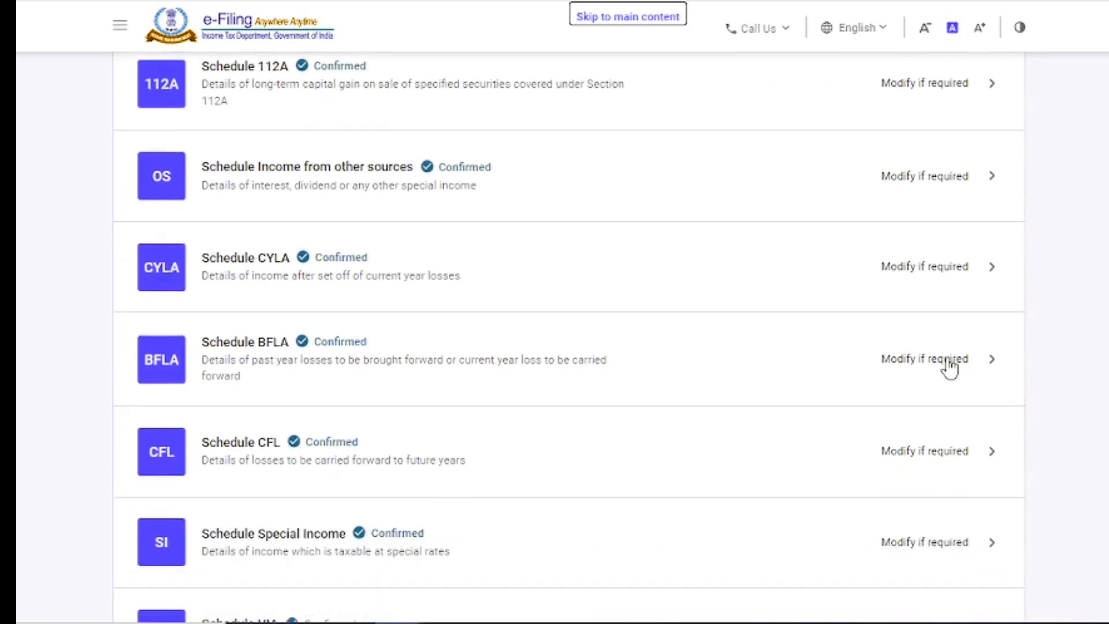
click(948, 364)
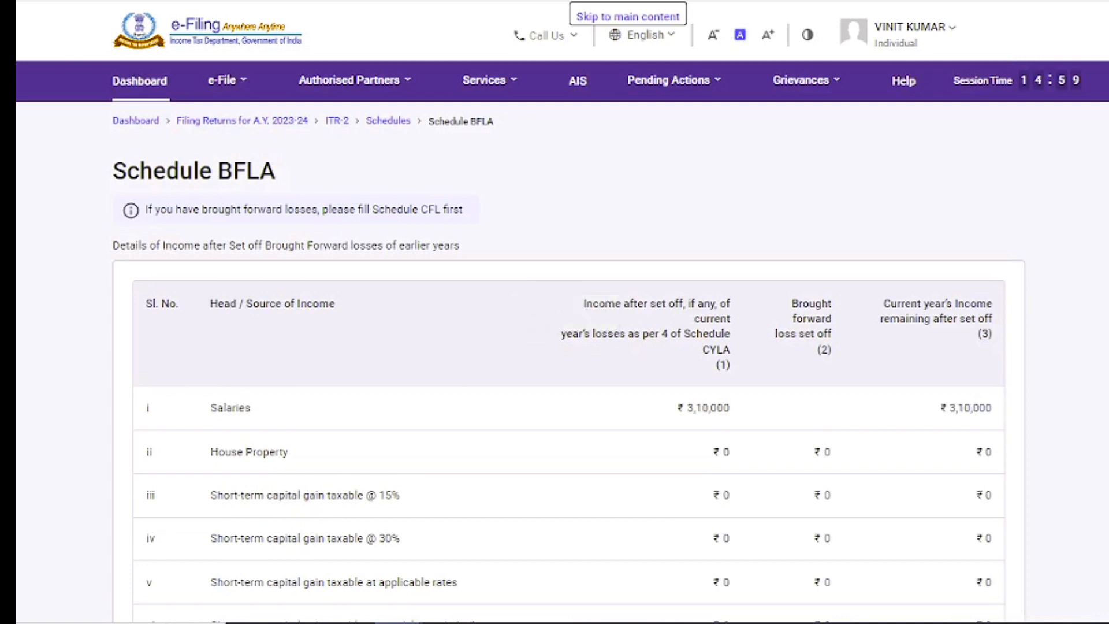
scroll(569, 343, down, 7)
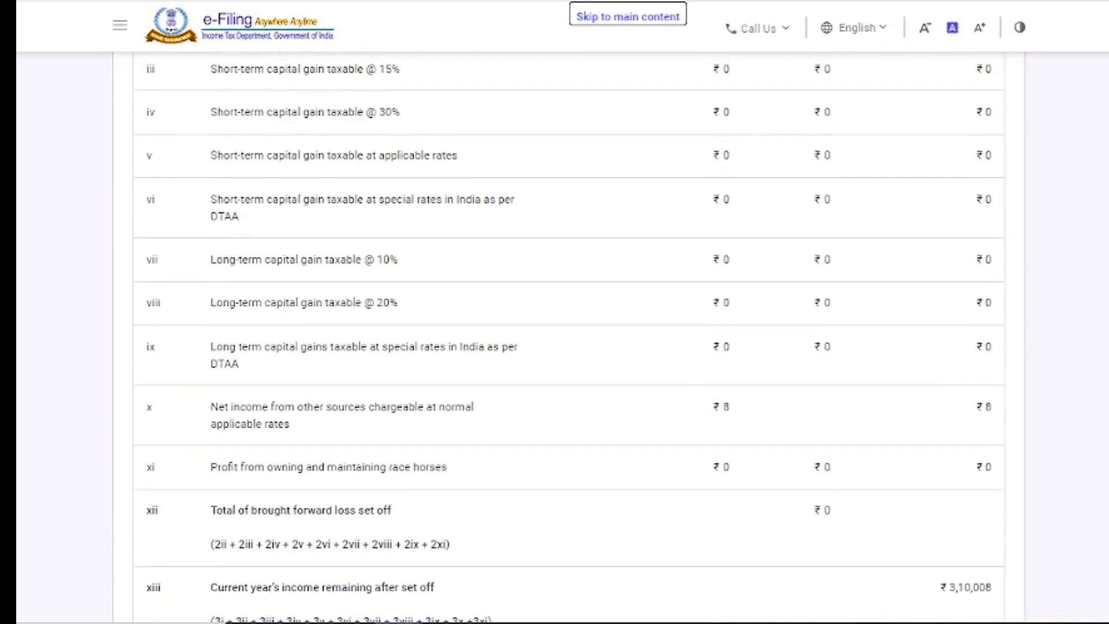
click(946, 511)
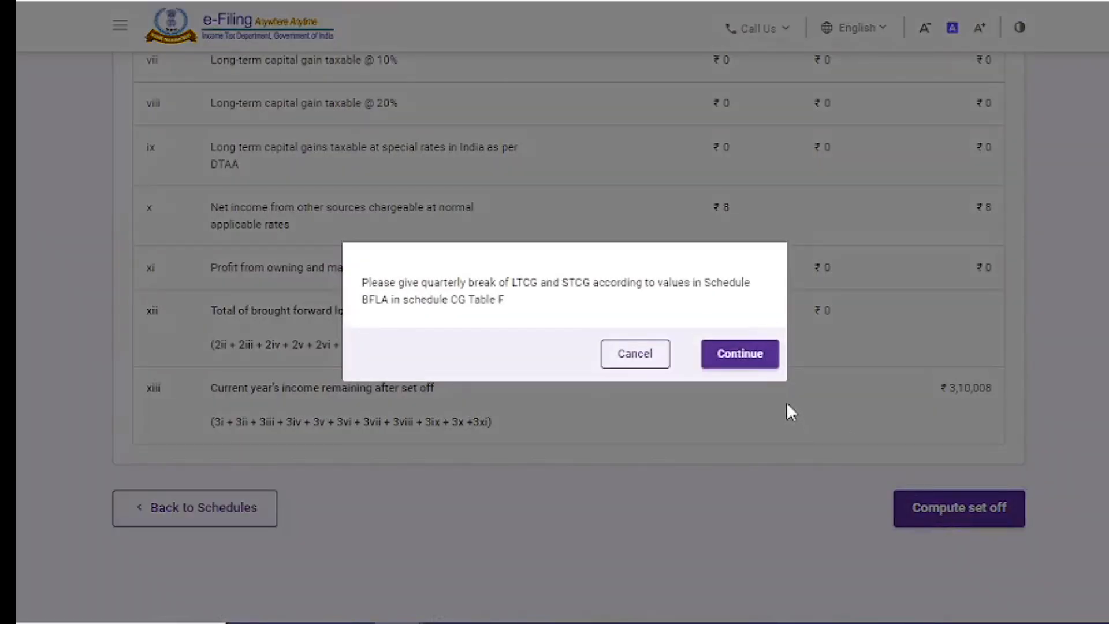
click(739, 353)
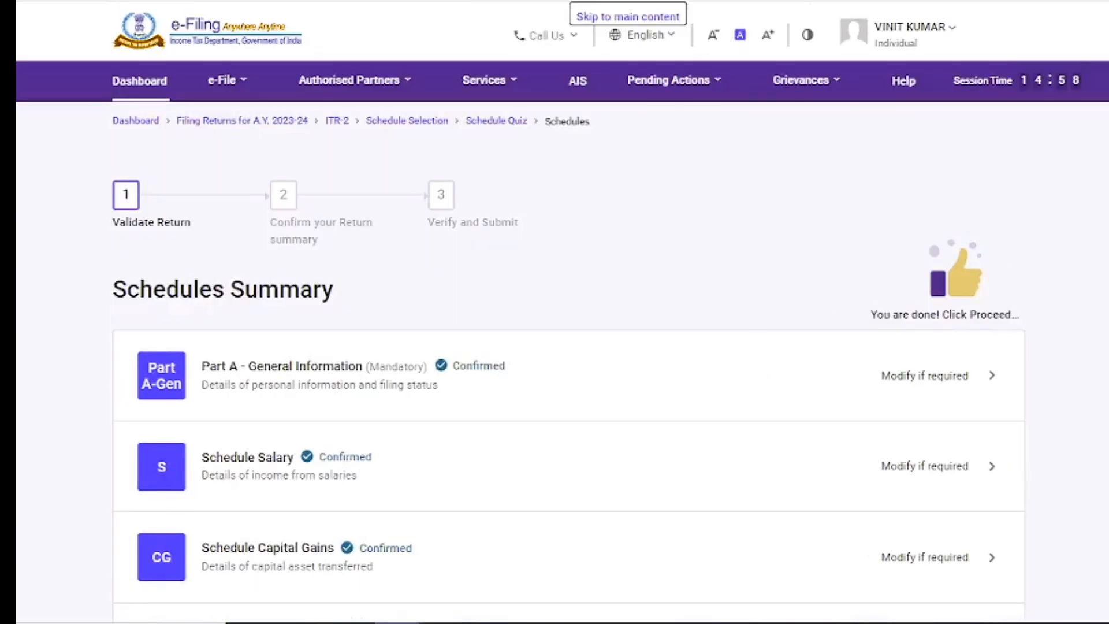
Step: Open Schedule CFL, review its year-wise house property and capital loss columns, and select the 2019-20 assessment year row
scroll(563, 335, down, 10)
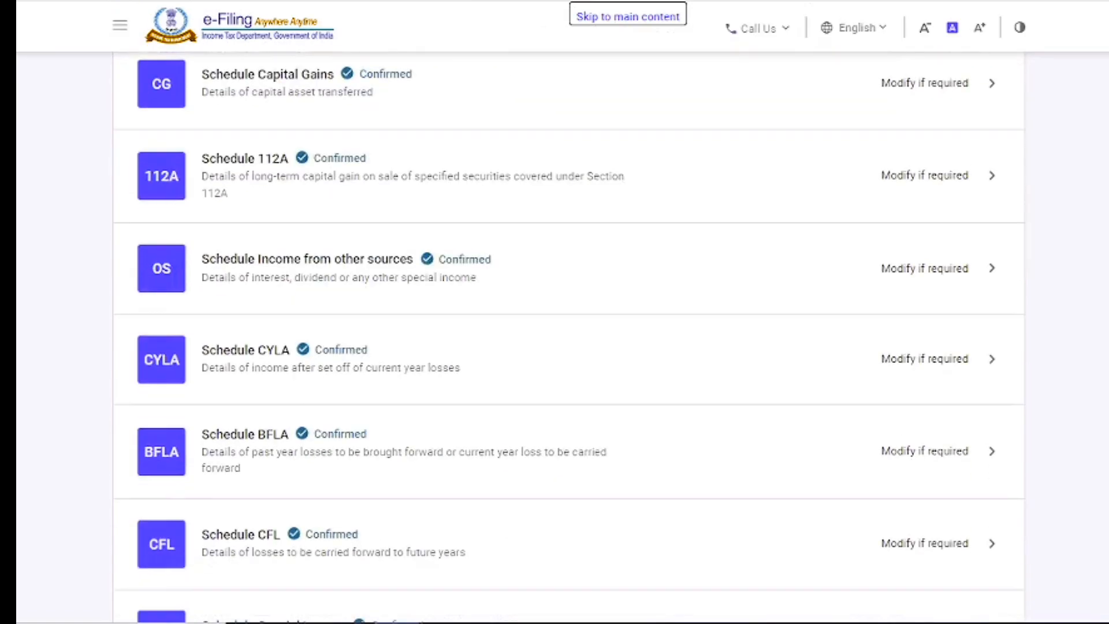
scroll(563, 335, down, 3)
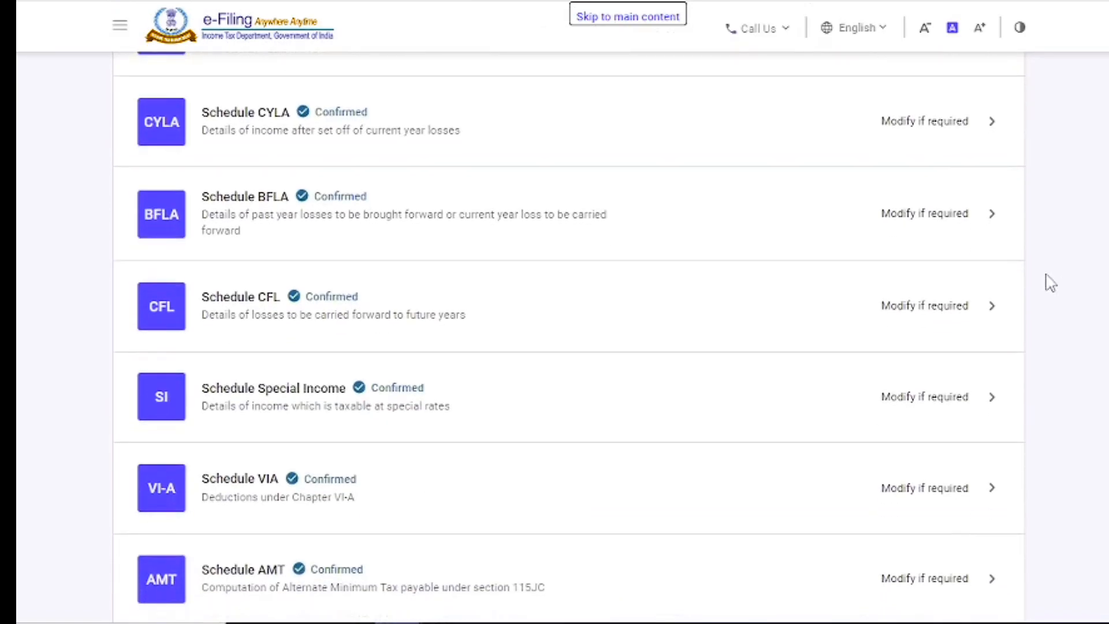
click(918, 312)
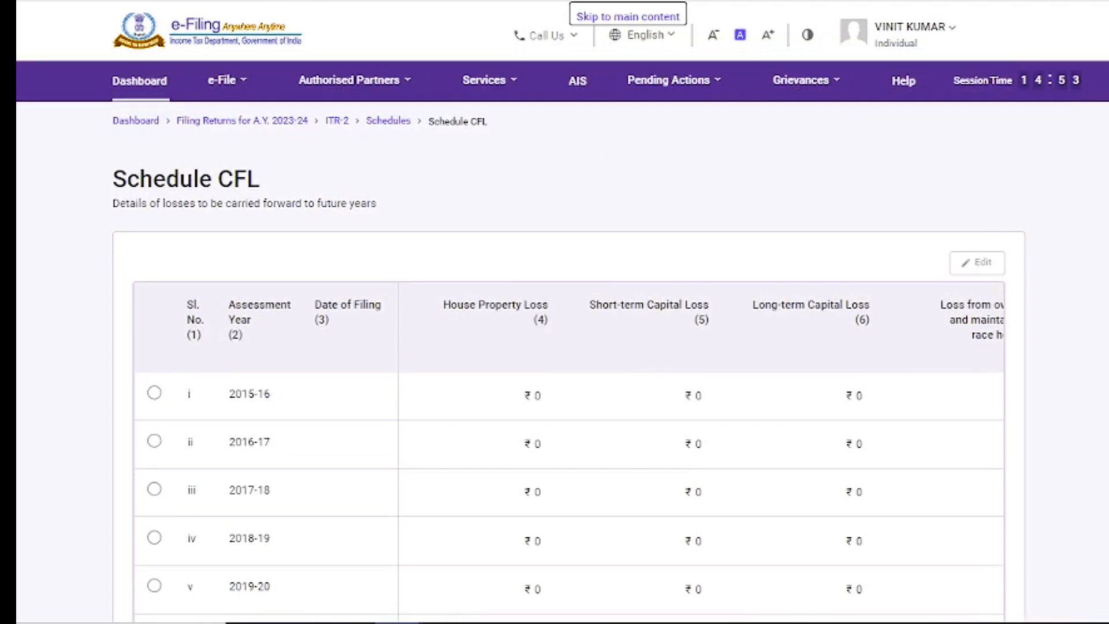
scroll(569, 358, down, 5)
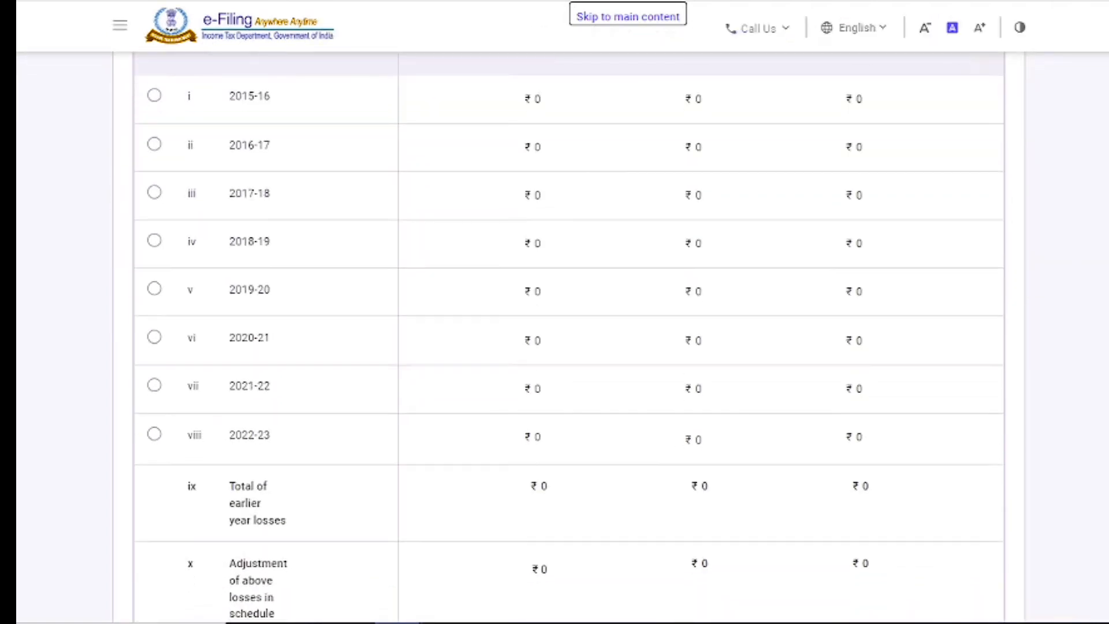
scroll(568, 335, up, 1)
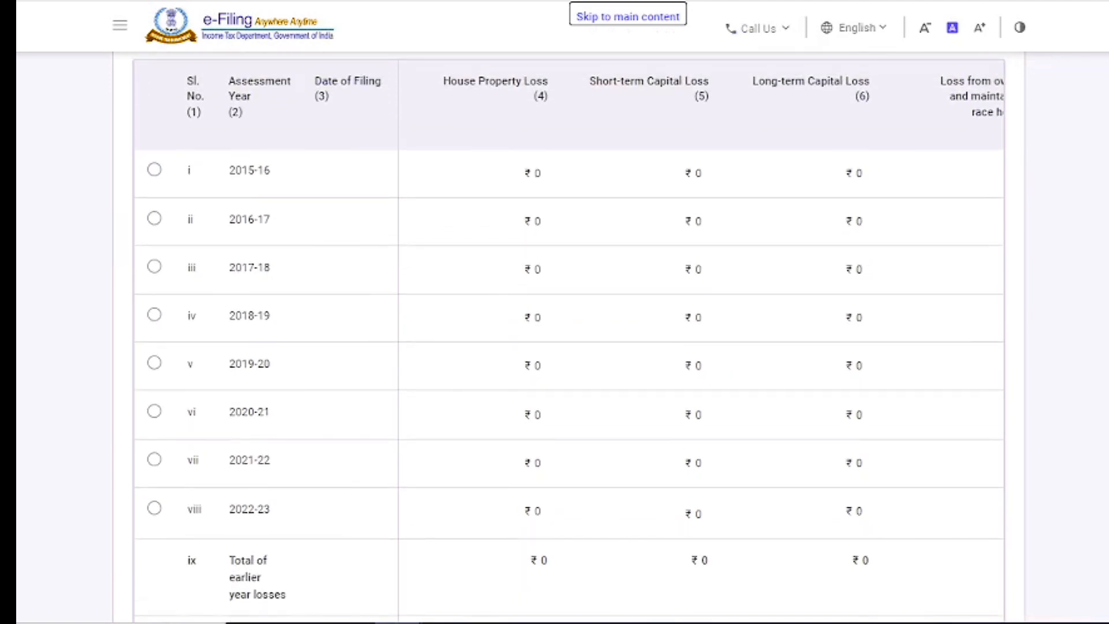
scroll(647, 238, up, 2)
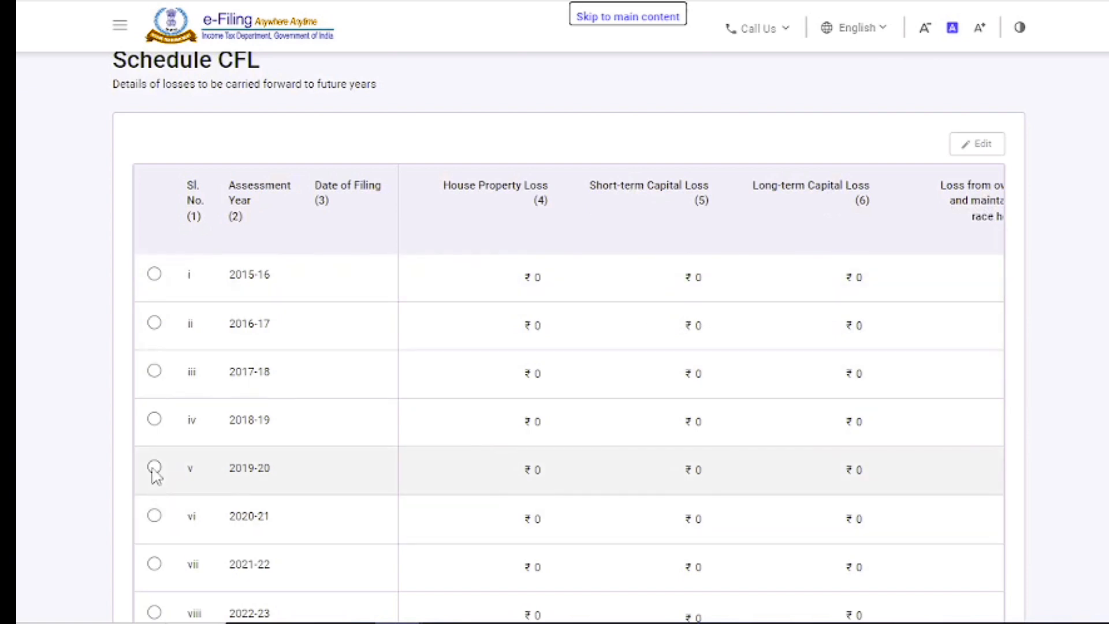
click(154, 467)
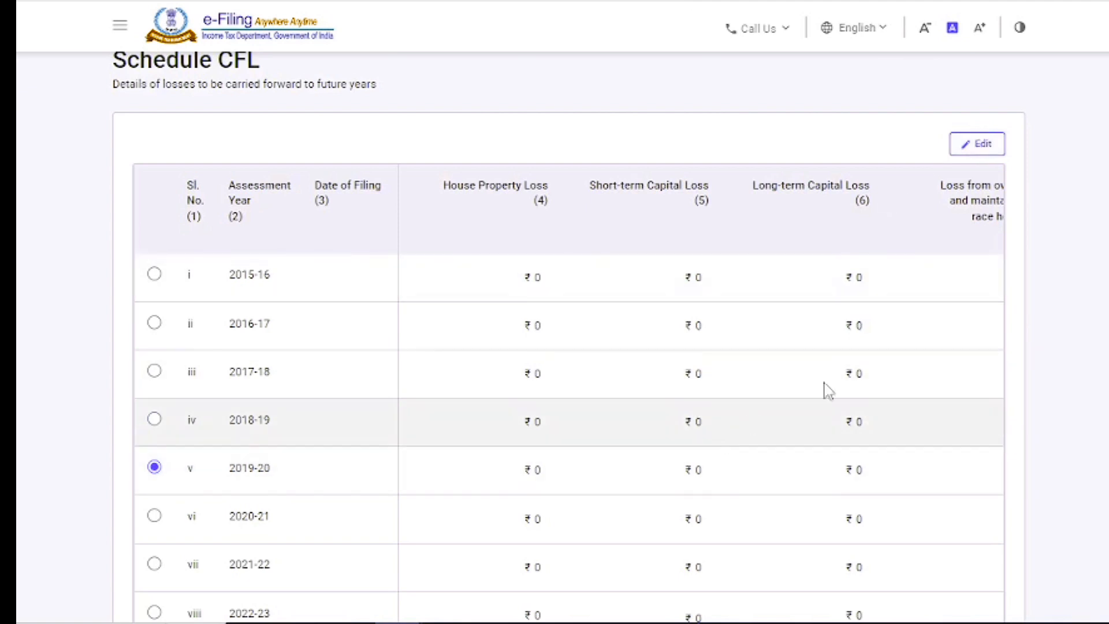
Step: Check the earlier-year, current-year and total carried-forward loss rows of Schedule CFL, and compute the set-off
scroll(569, 334, down, 6)
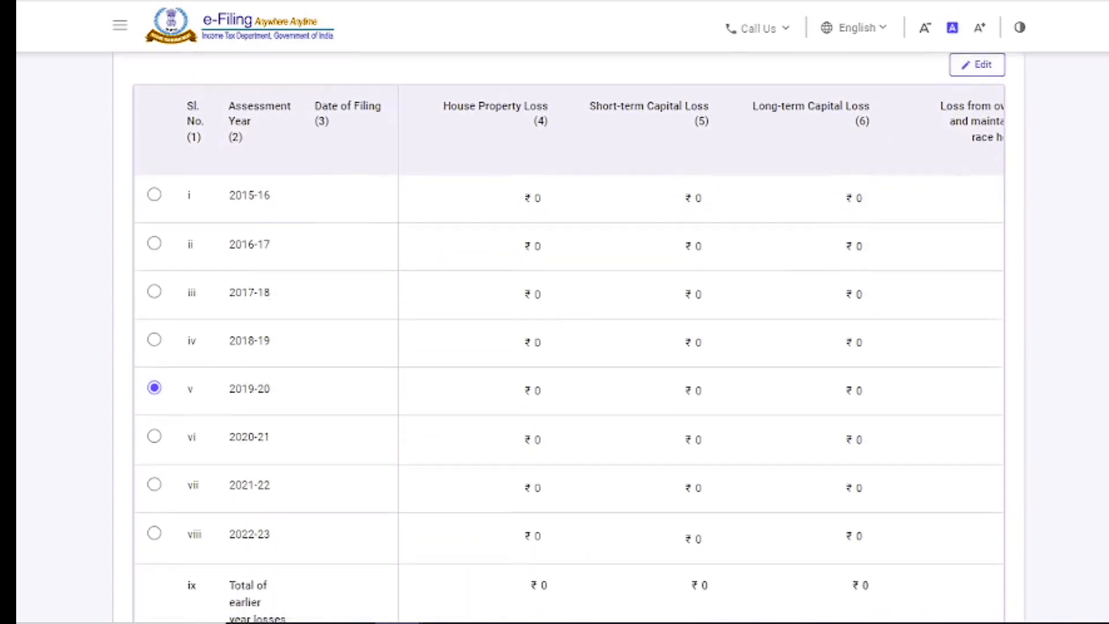
scroll(569, 335, up, 4)
scroll(569, 335, up, 1)
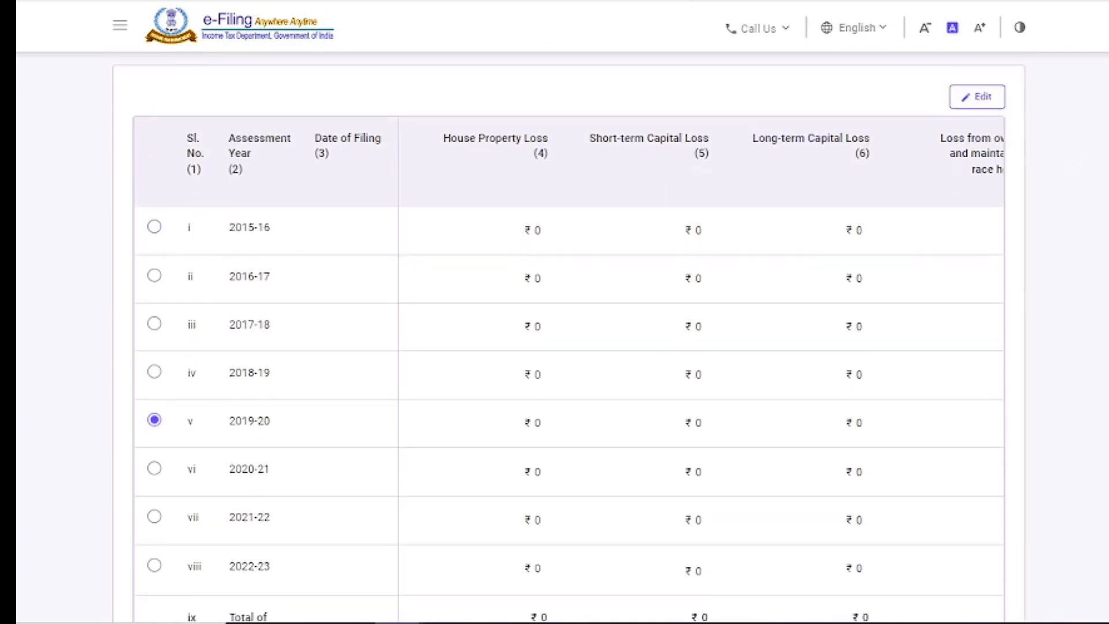
scroll(569, 335, down, 8)
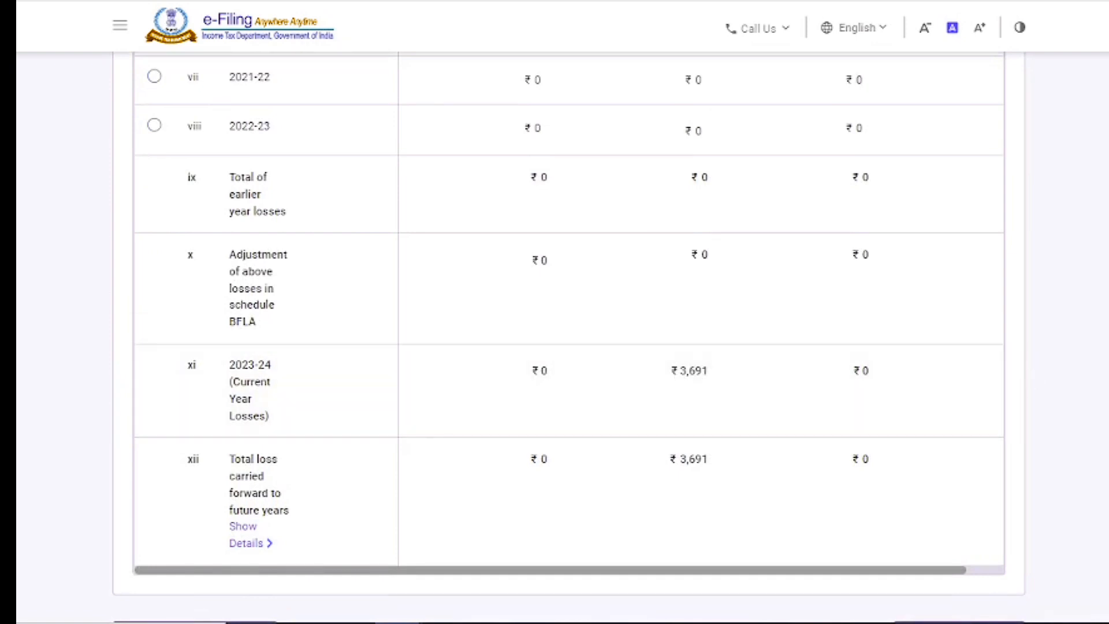
scroll(123, 376, up, 5)
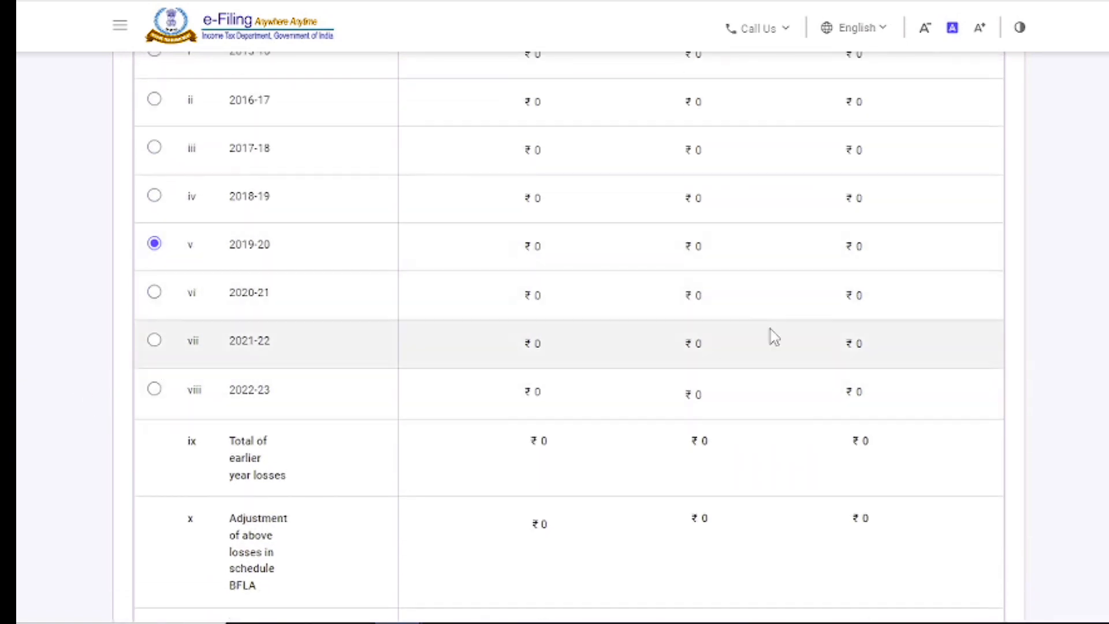
scroll(568, 335, up, 3)
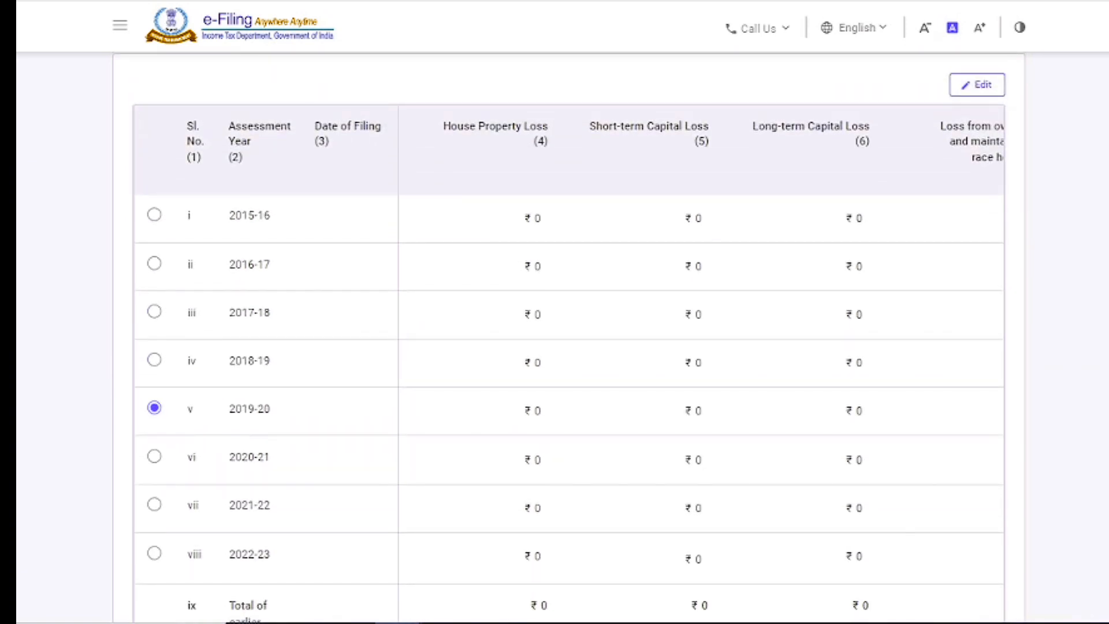
scroll(568, 334, down, 2)
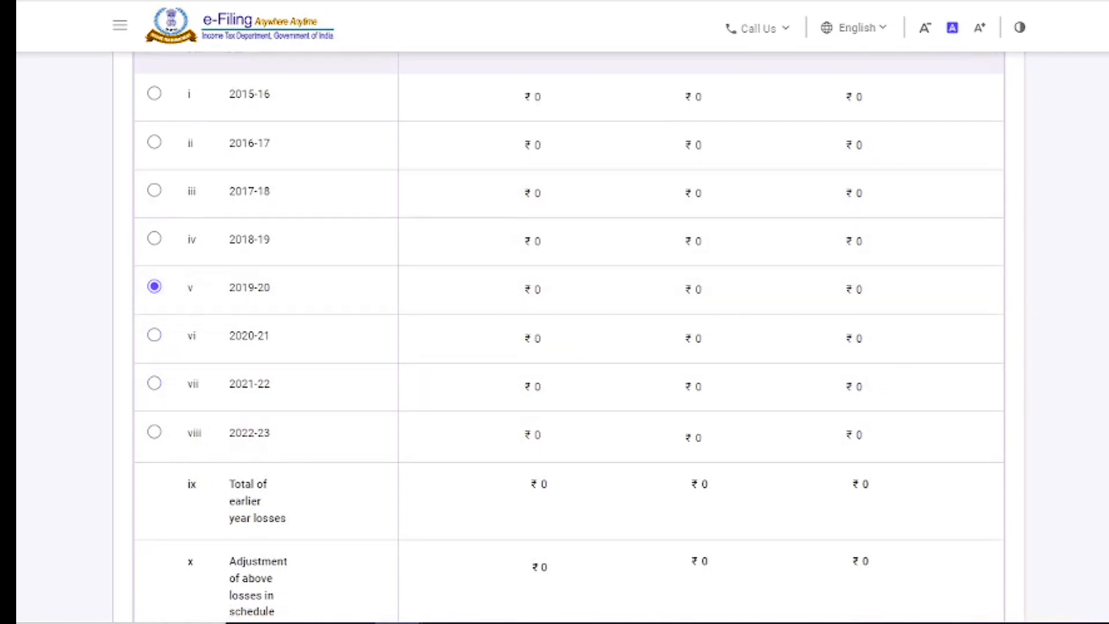
scroll(554, 335, down, 9)
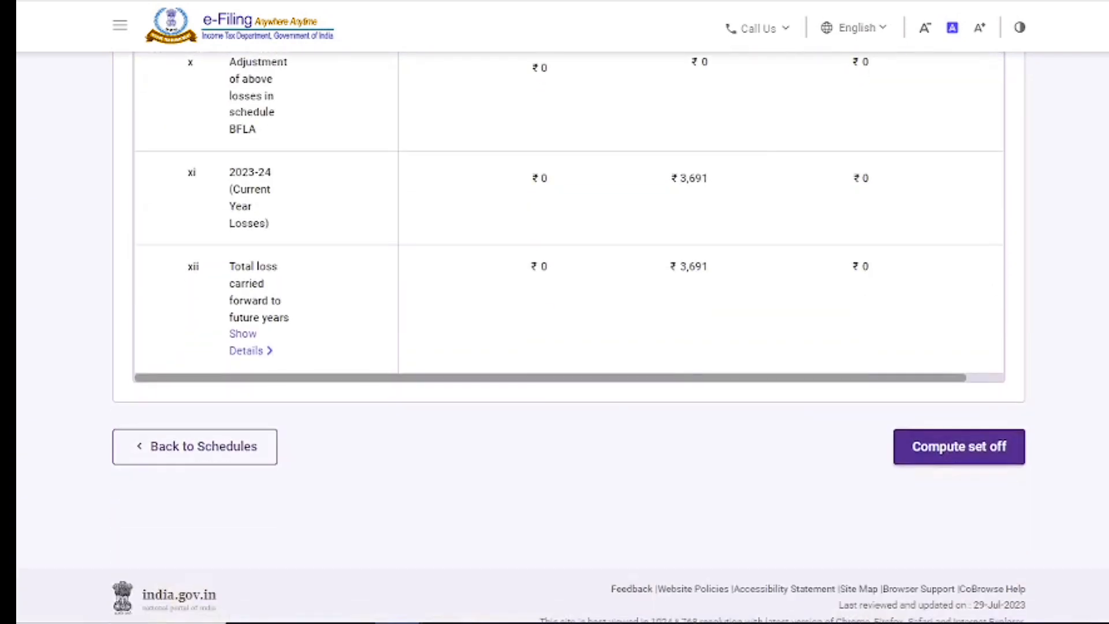
click(943, 457)
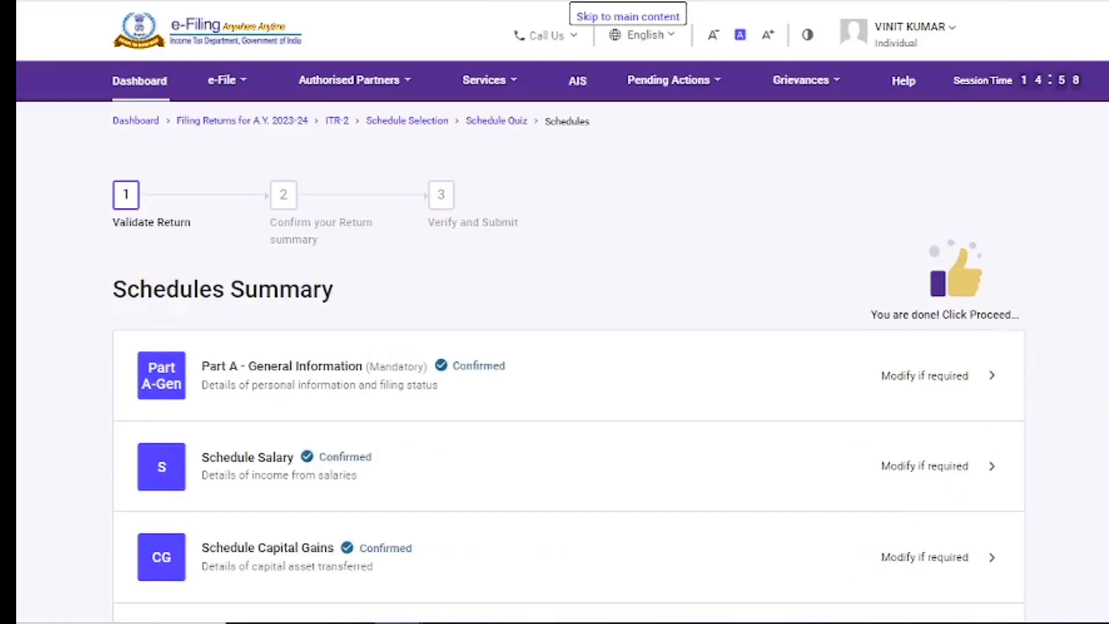
Step: Open Schedule Special Income and examine the special rate, income and tax columns for the sections from 111 to 115A
scroll(562, 337, down, 12)
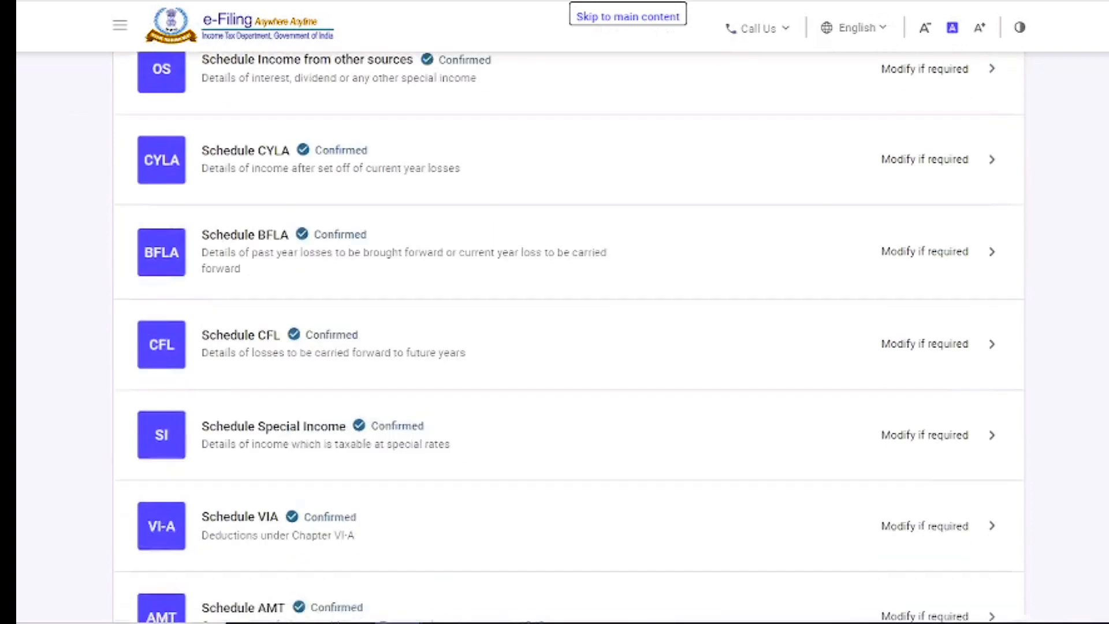
scroll(654, 347, down, 3)
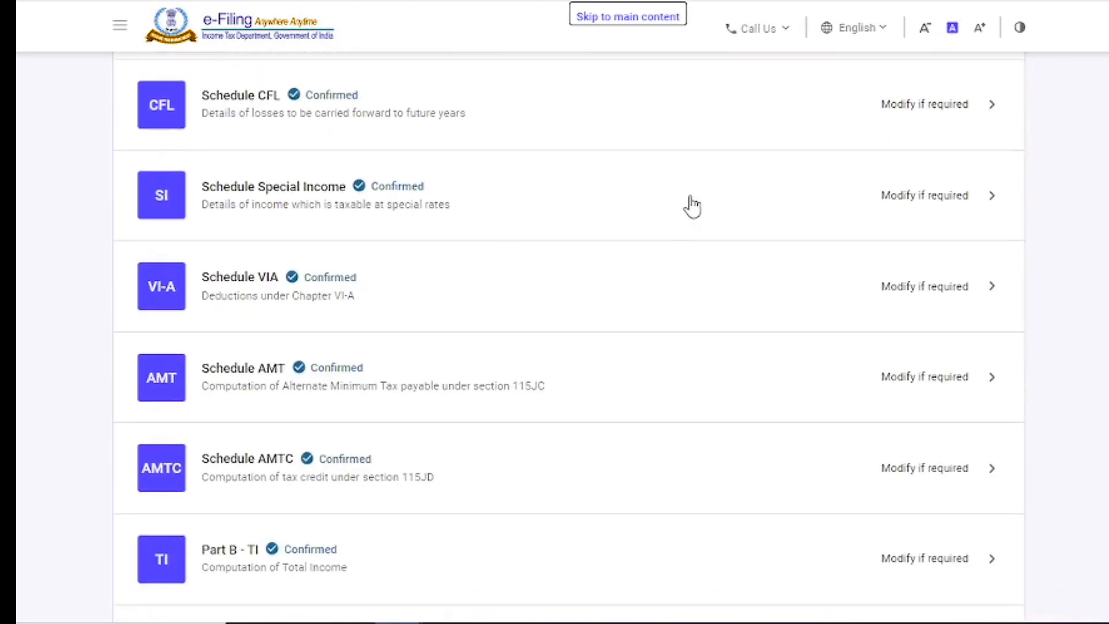
click(915, 209)
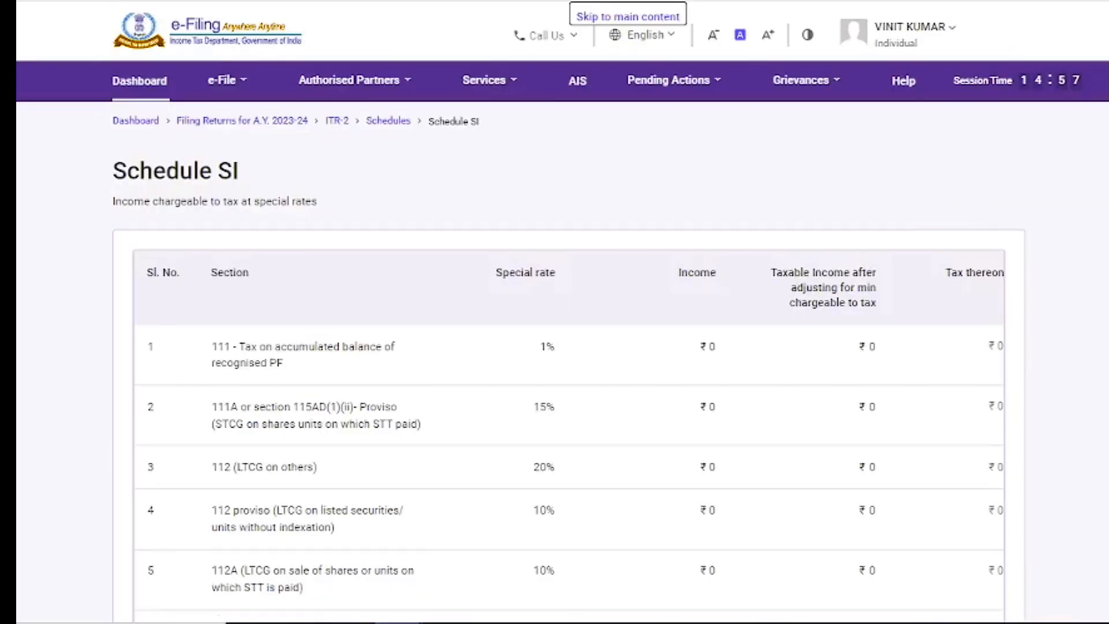
scroll(569, 335, down, 10)
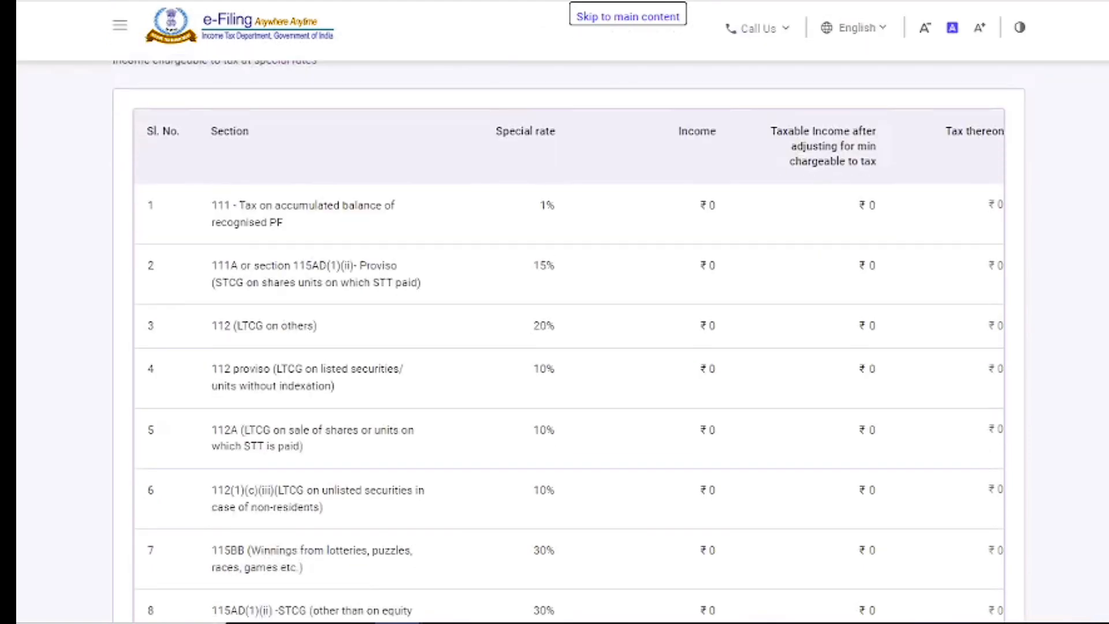
scroll(569, 335, up, 10)
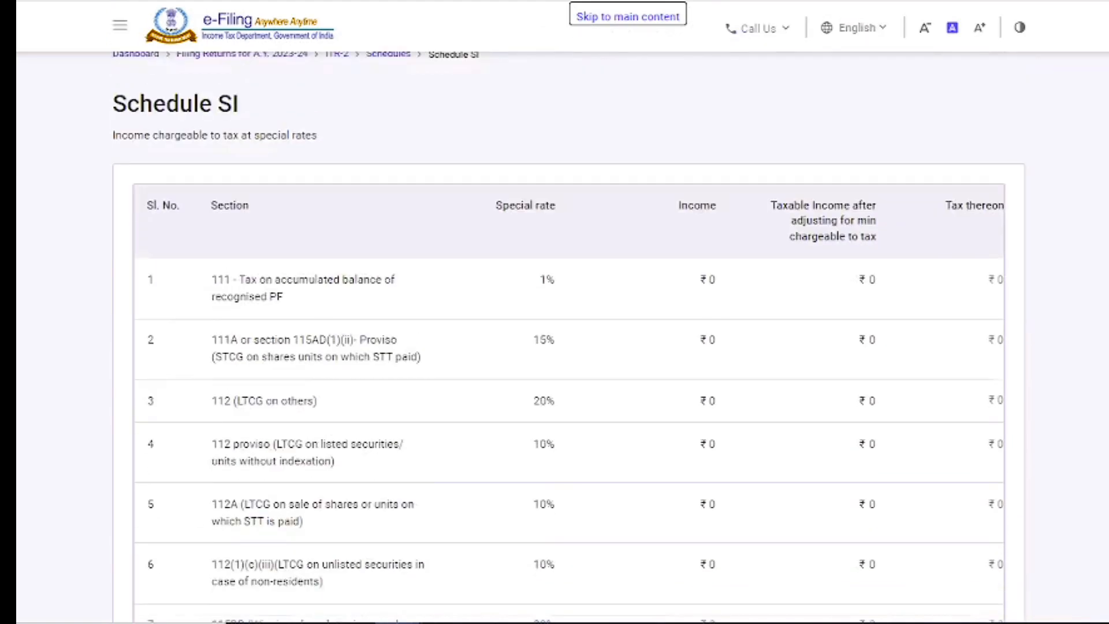
scroll(569, 335, down, 5)
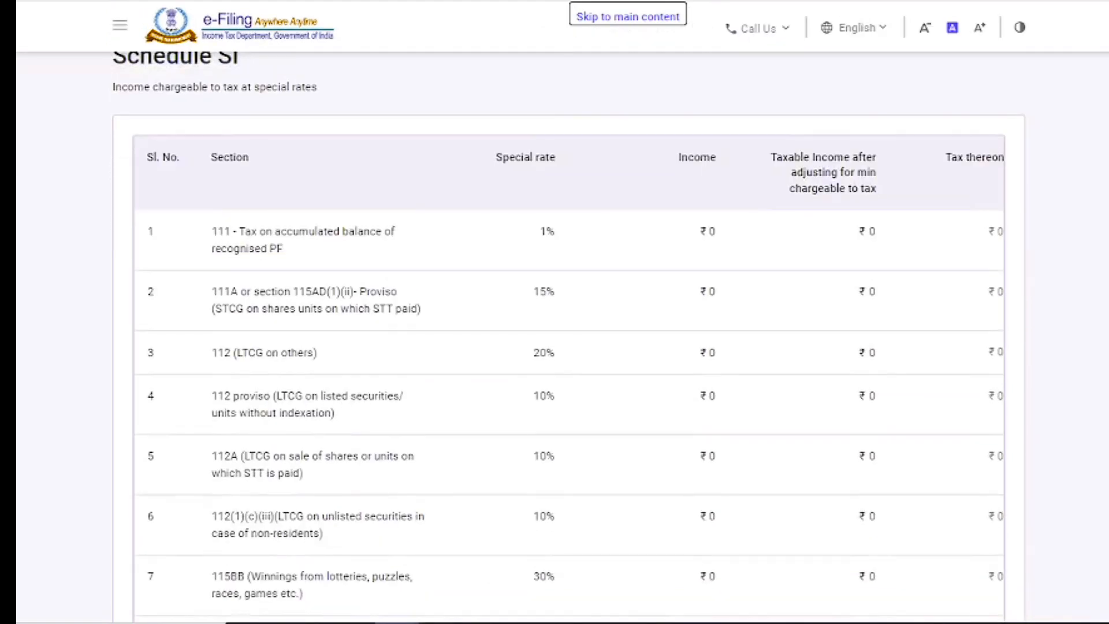
scroll(569, 335, down, 7)
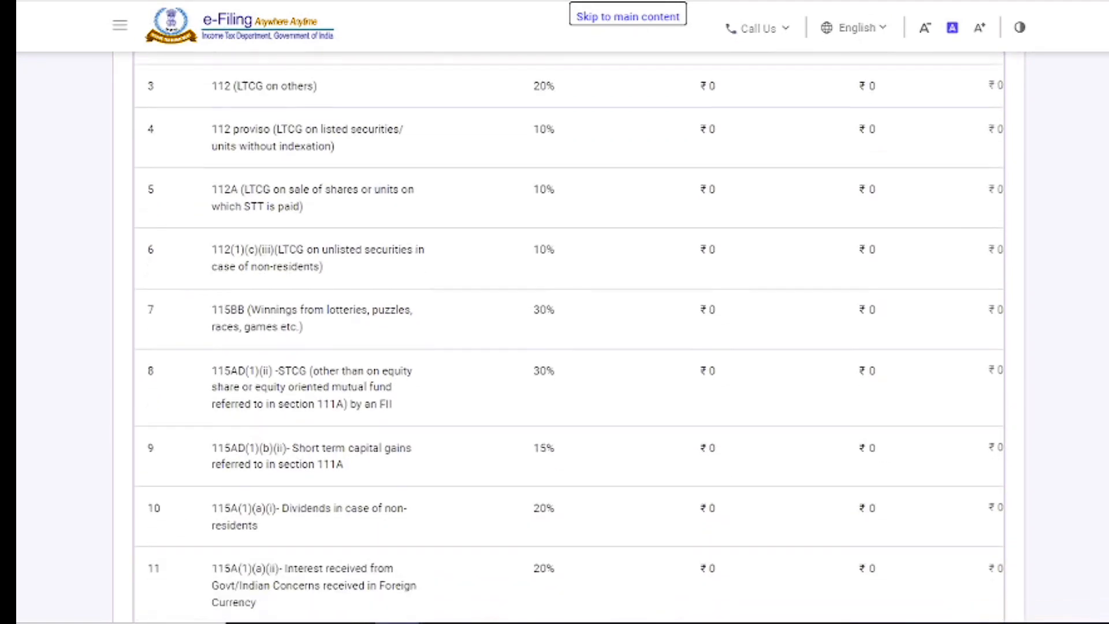
scroll(568, 335, down, 3)
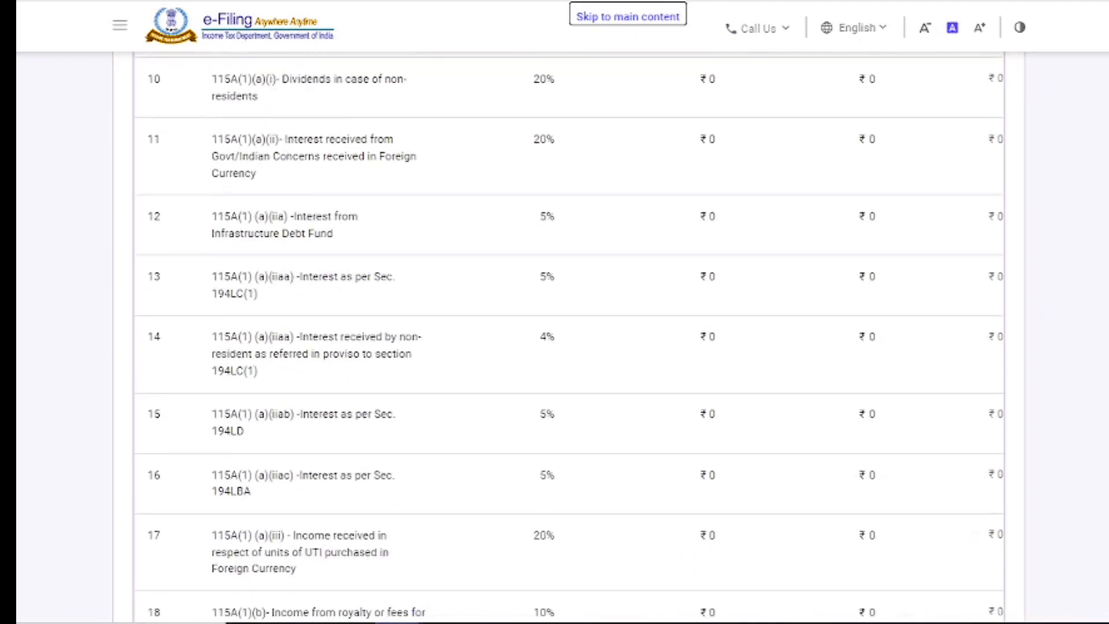
Step: Check the remaining Schedule SI rows, including DTAA rates, pass-through income and virtual digital assets under 115BBH, and confirm the schedule
scroll(569, 335, down, 10)
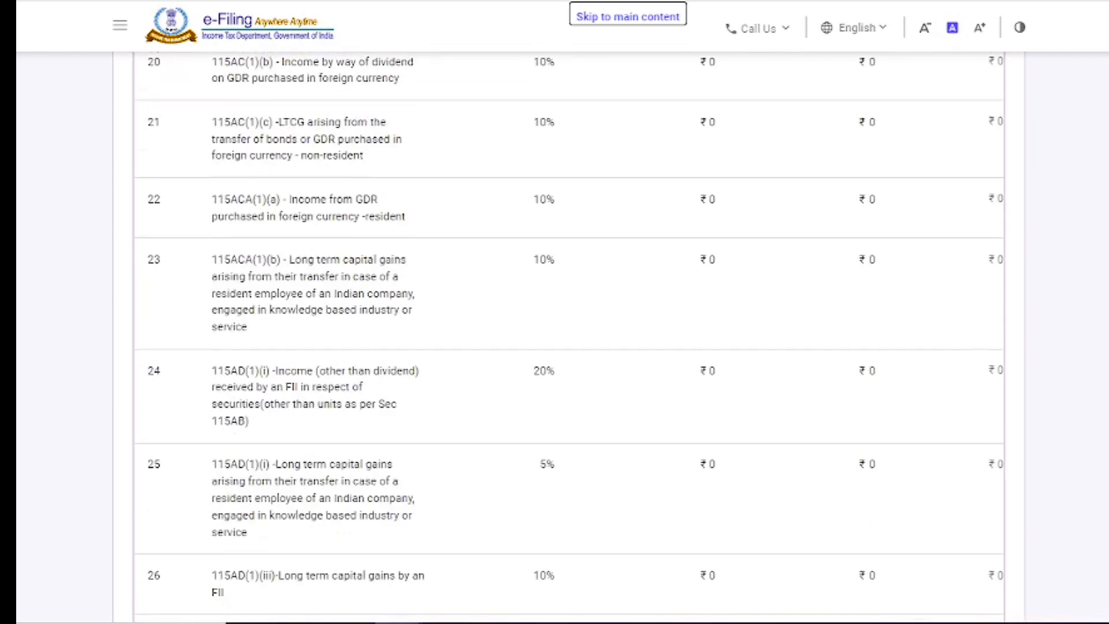
scroll(568, 335, down, 16)
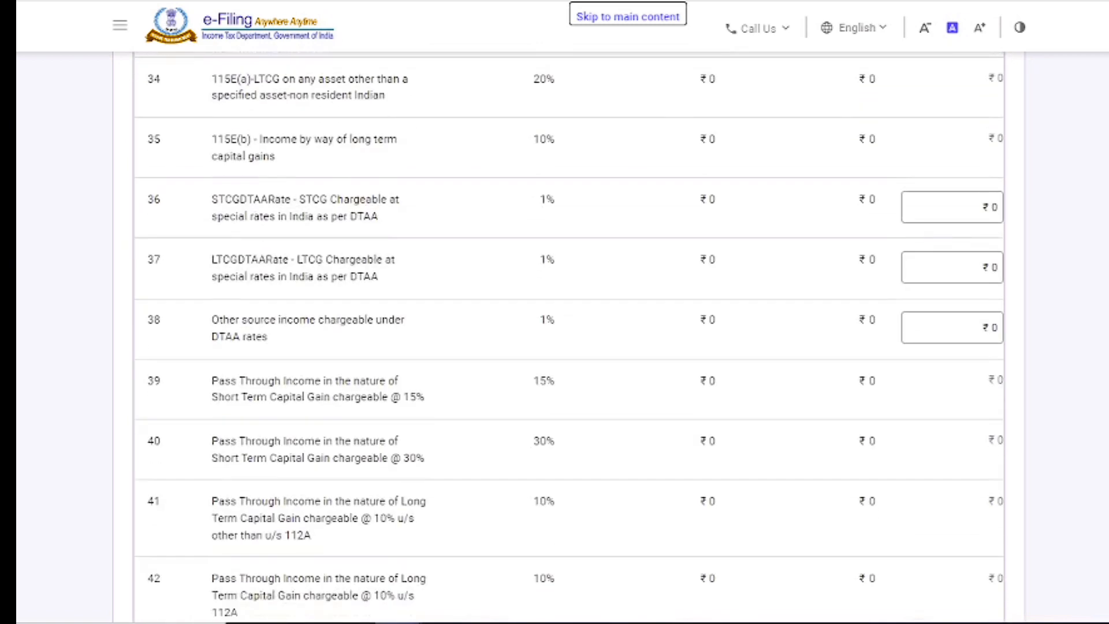
scroll(569, 335, down, 1)
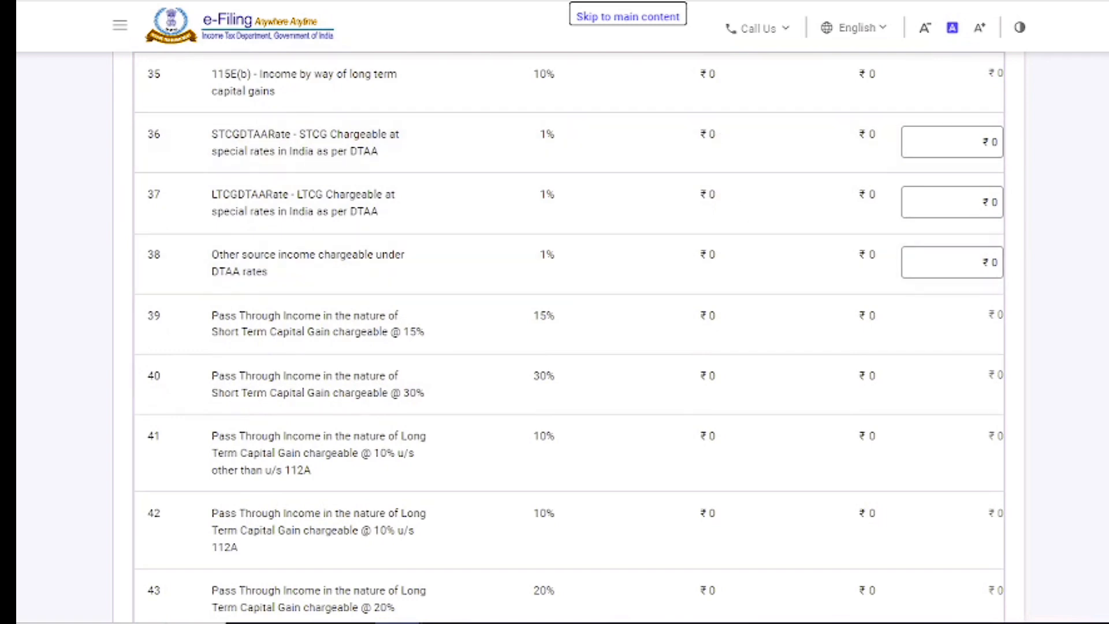
scroll(569, 335, down, 20)
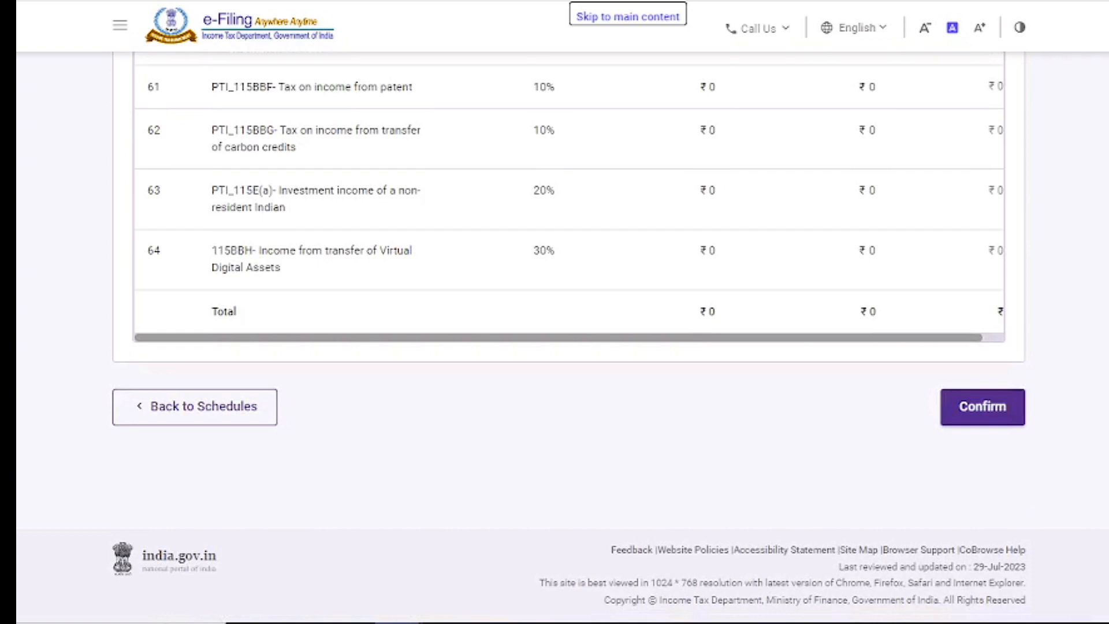
click(958, 411)
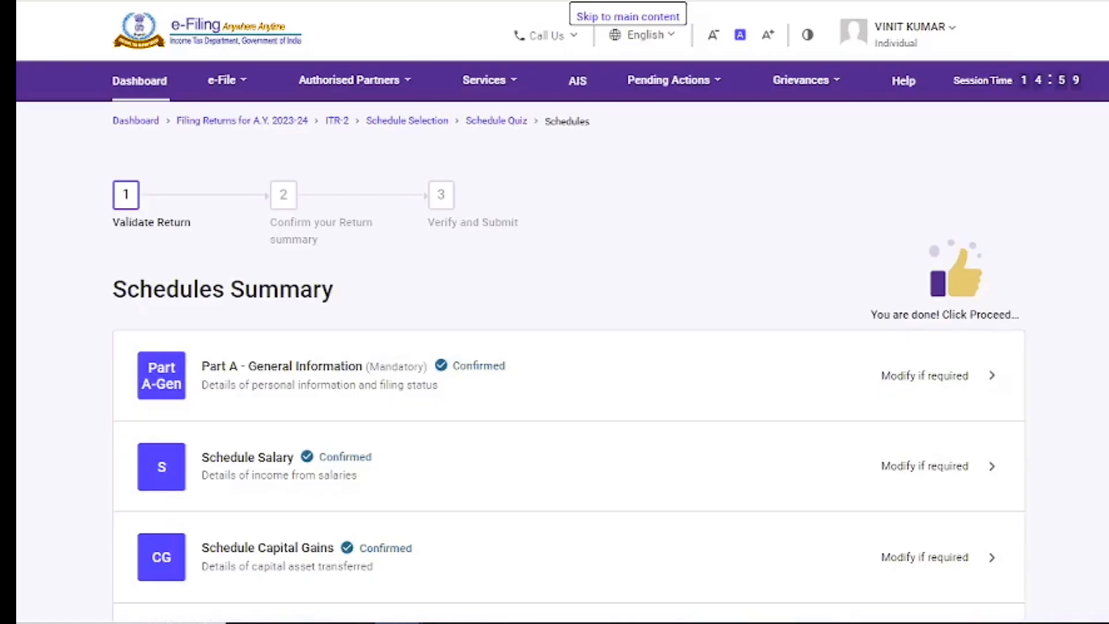
Step: Open Schedule VIA, check the Chapter VI-A deductions under Part B and Part C, CA and D, and confirm the schedule
scroll(562, 337, down, 20)
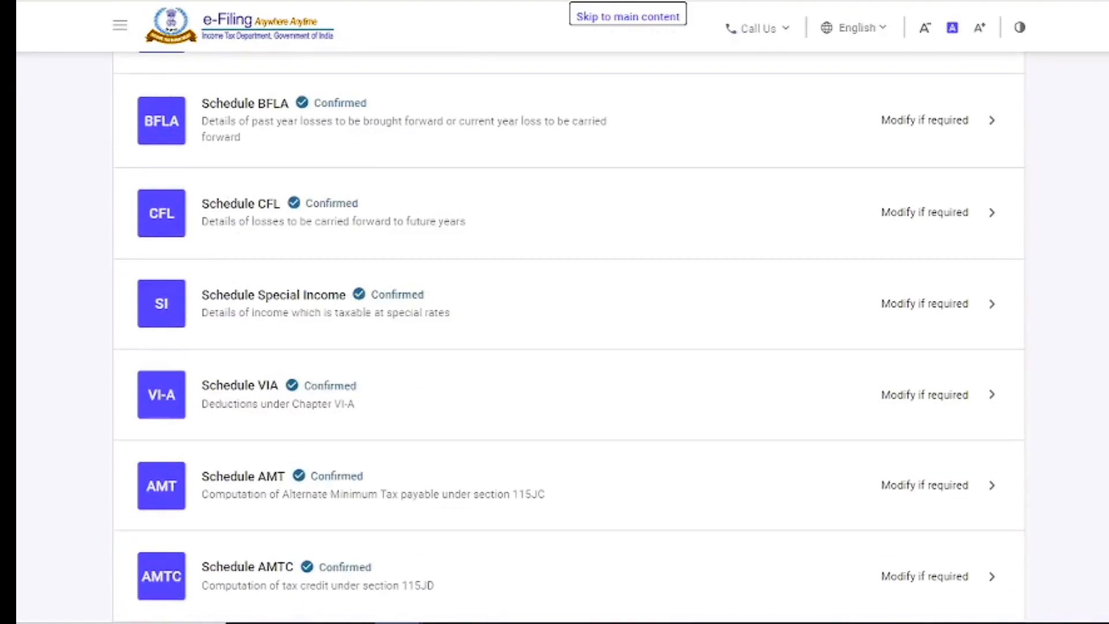
scroll(562, 336, up, 4)
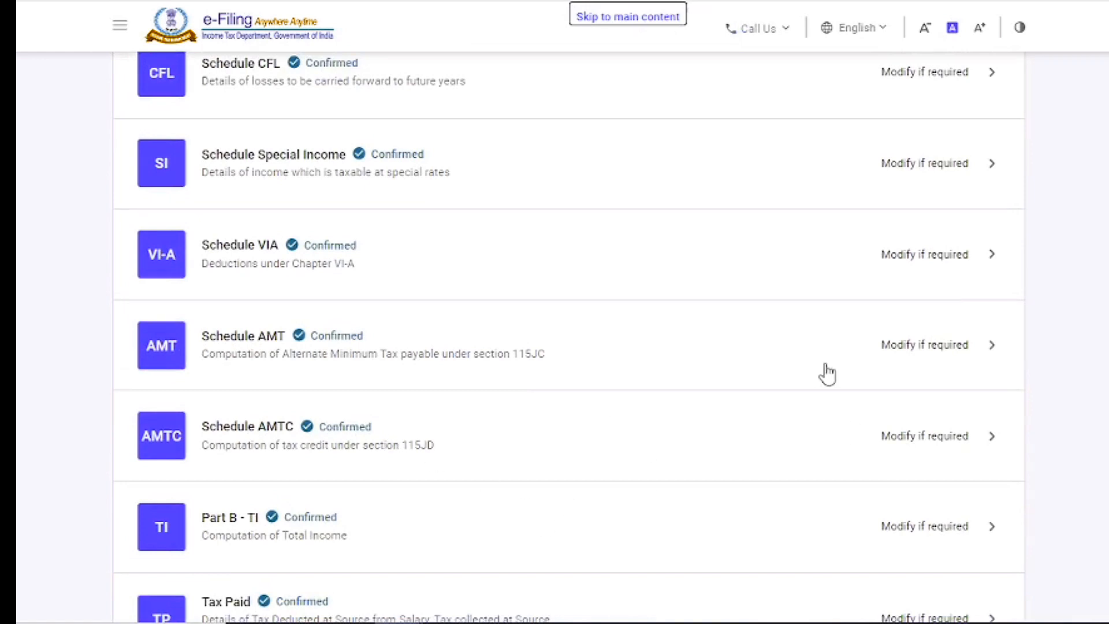
click(931, 255)
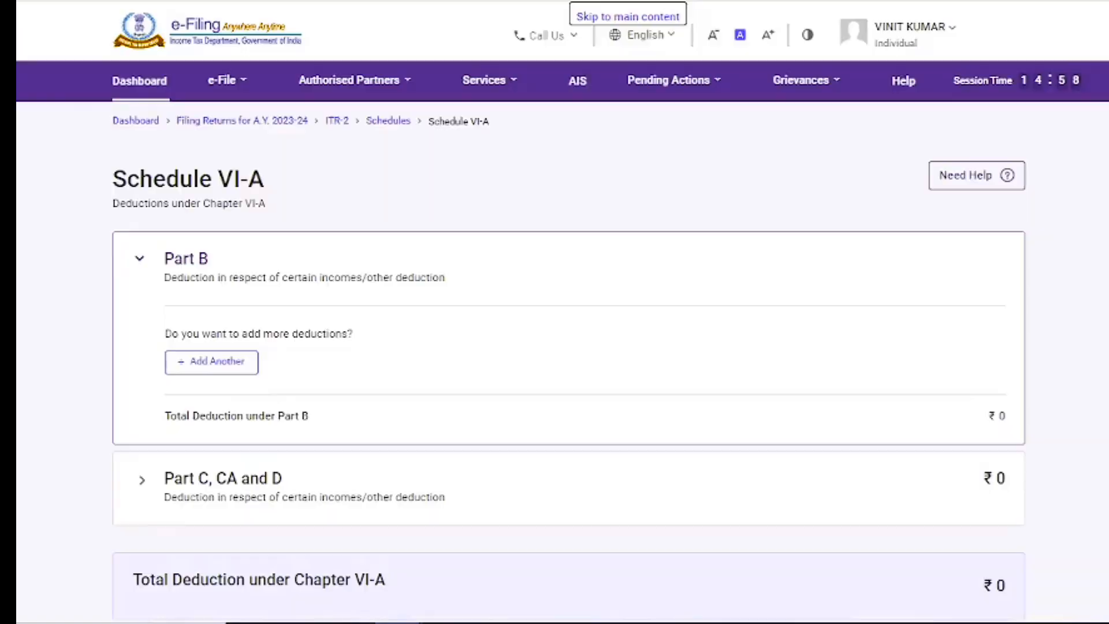
scroll(555, 346, down, 4)
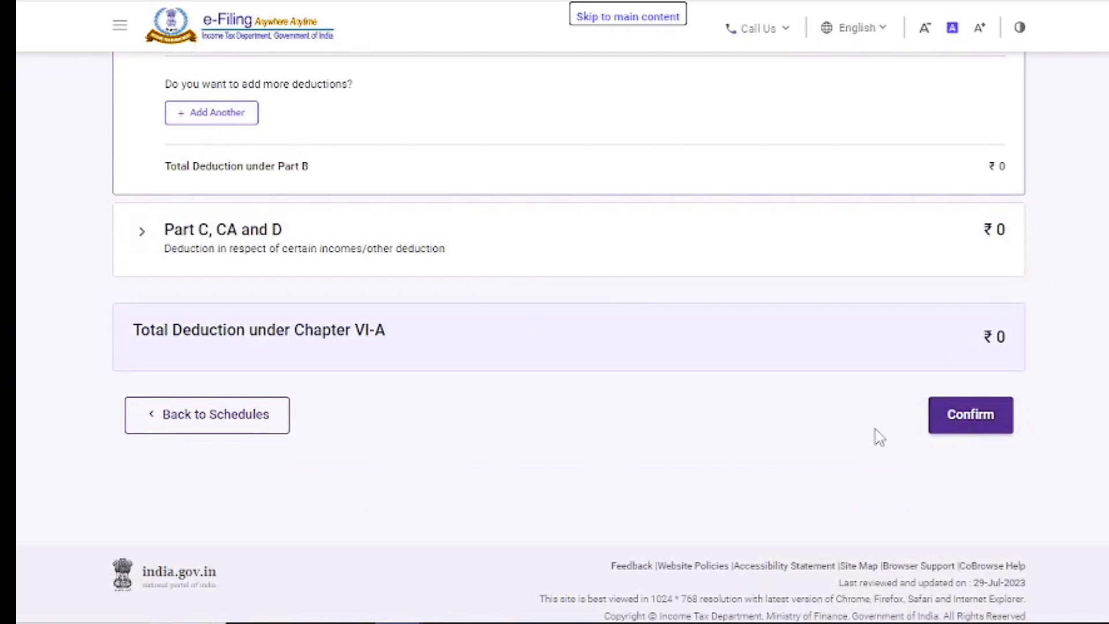
click(975, 429)
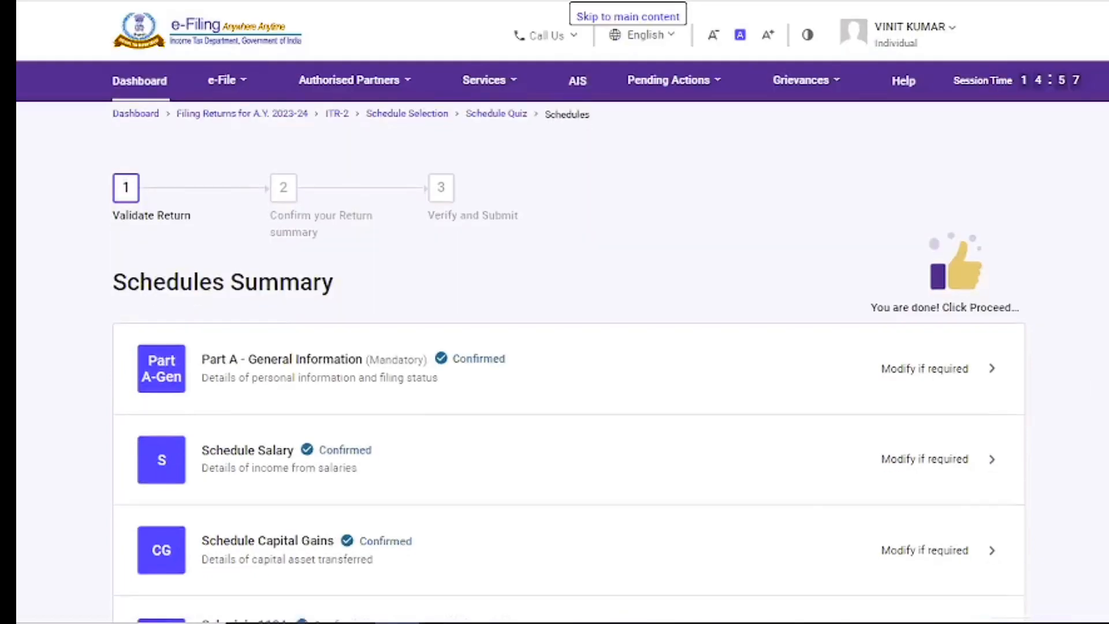
Step: Open Part B - TI, check the computation of total income from salaries to deemed income under section 115JC, and confirm the schedule
scroll(568, 369, down, 15)
scroll(568, 369, down, 2)
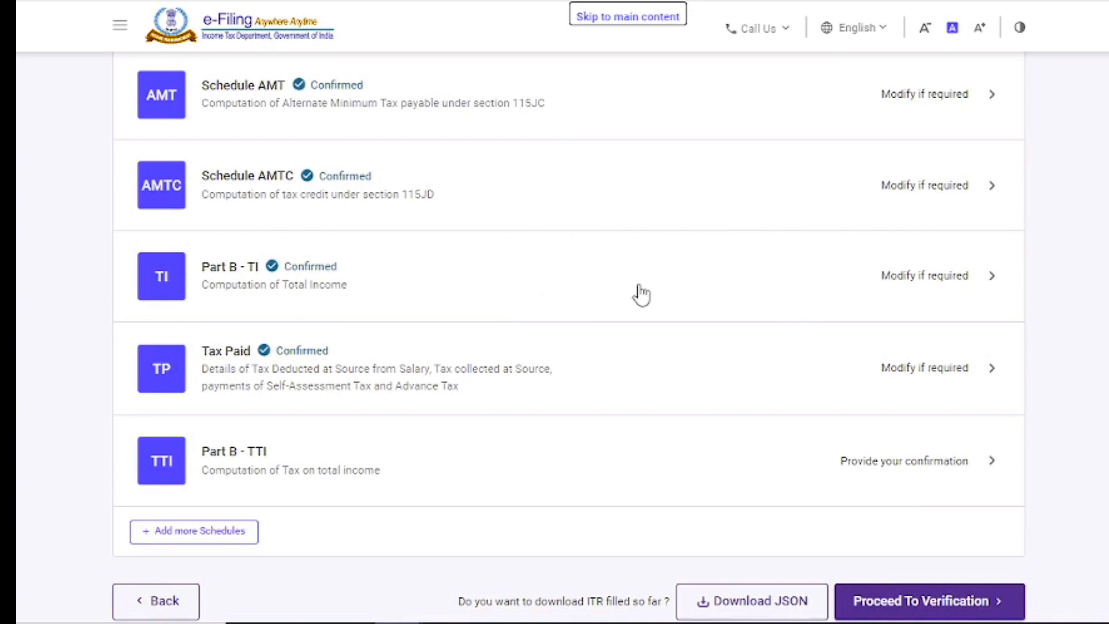
click(945, 282)
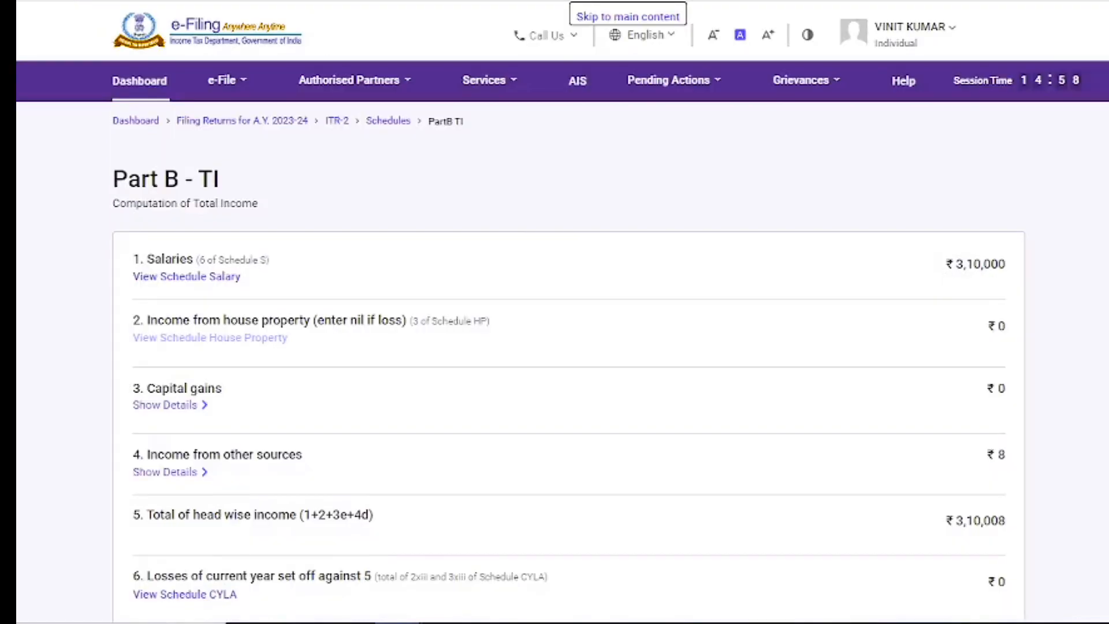
scroll(554, 335, down, 3)
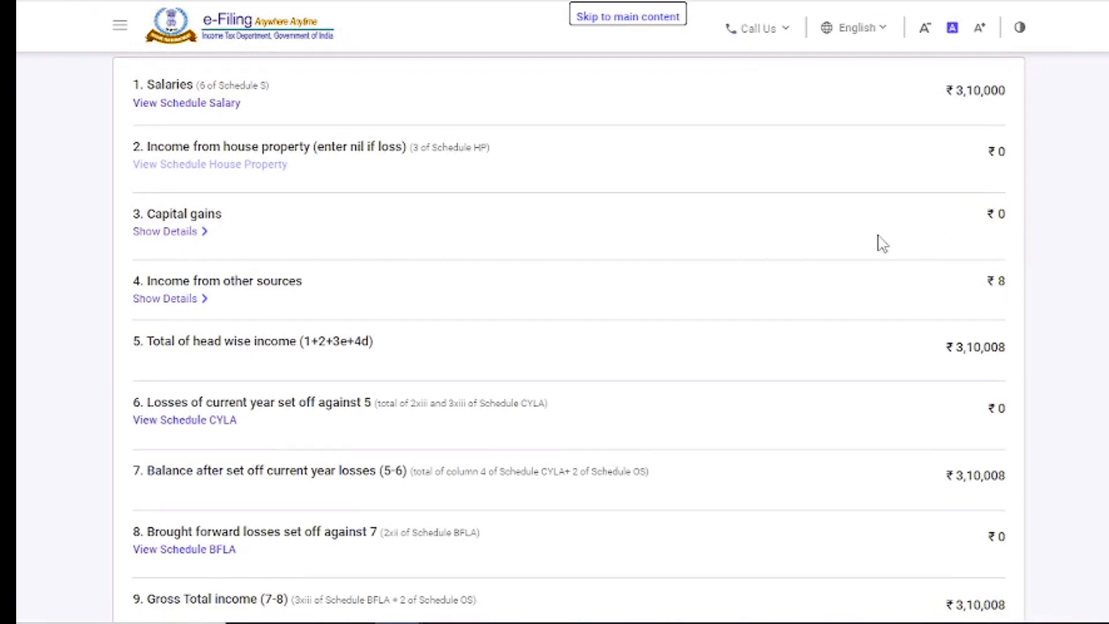
scroll(569, 337, down, 10)
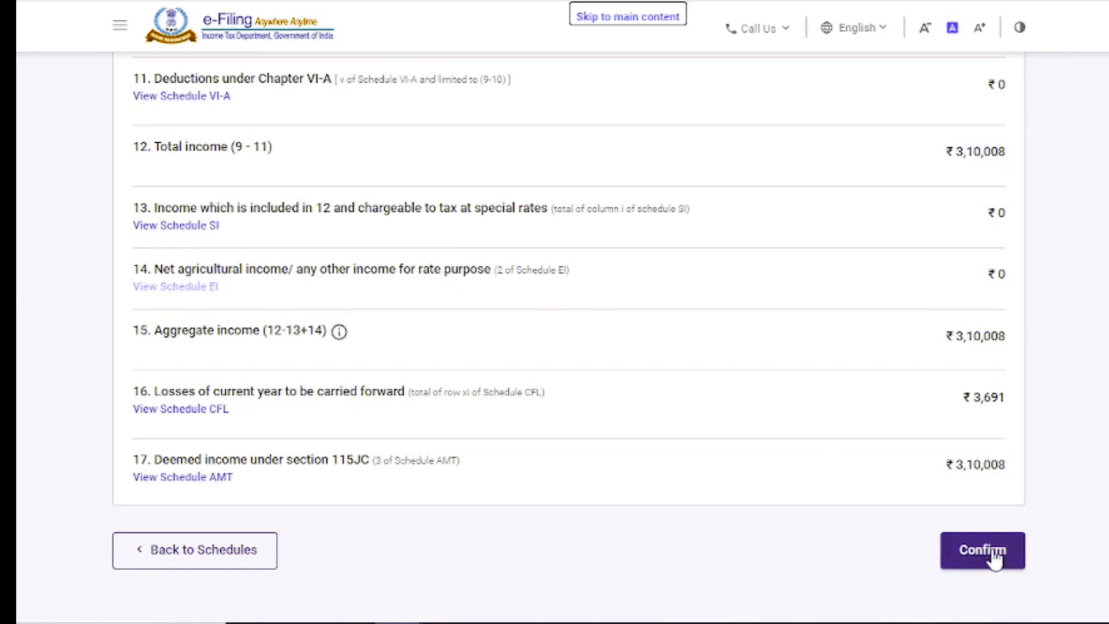
click(1001, 567)
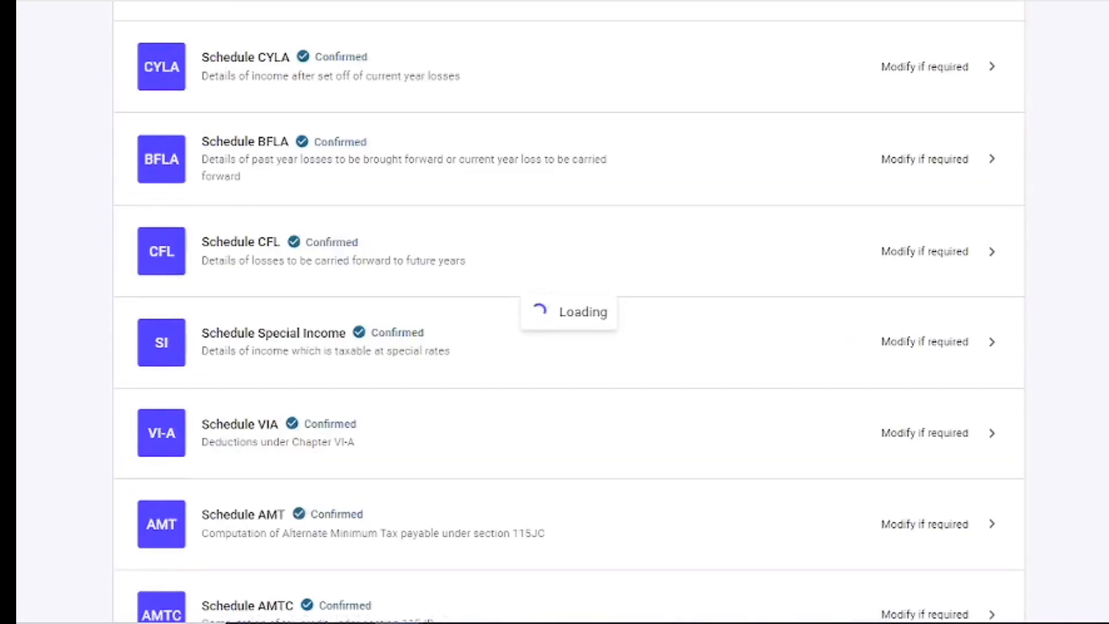
Step: Open the Tax Paid schedule and open its TDS 2 entry for tax deducted on income for editing
scroll(568, 337, down, 15)
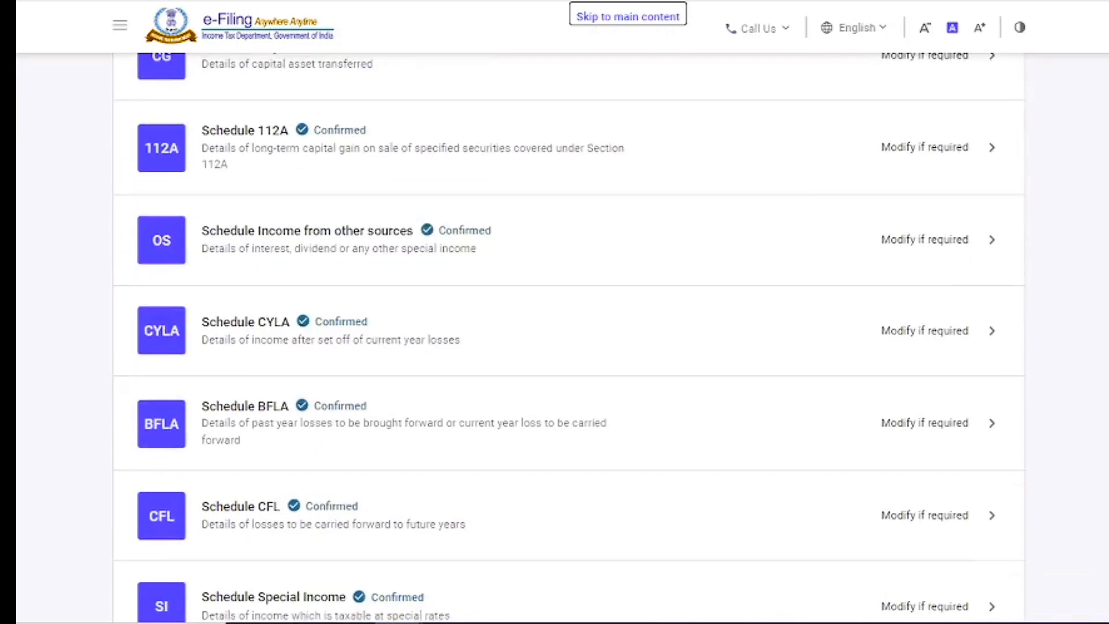
scroll(568, 337, down, 2)
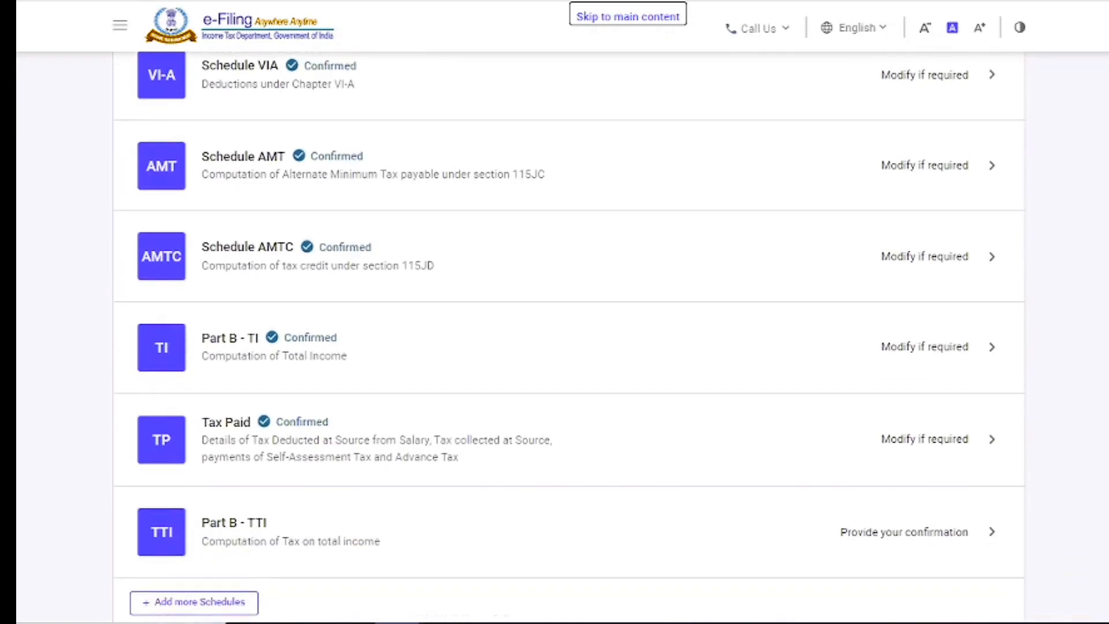
click(928, 443)
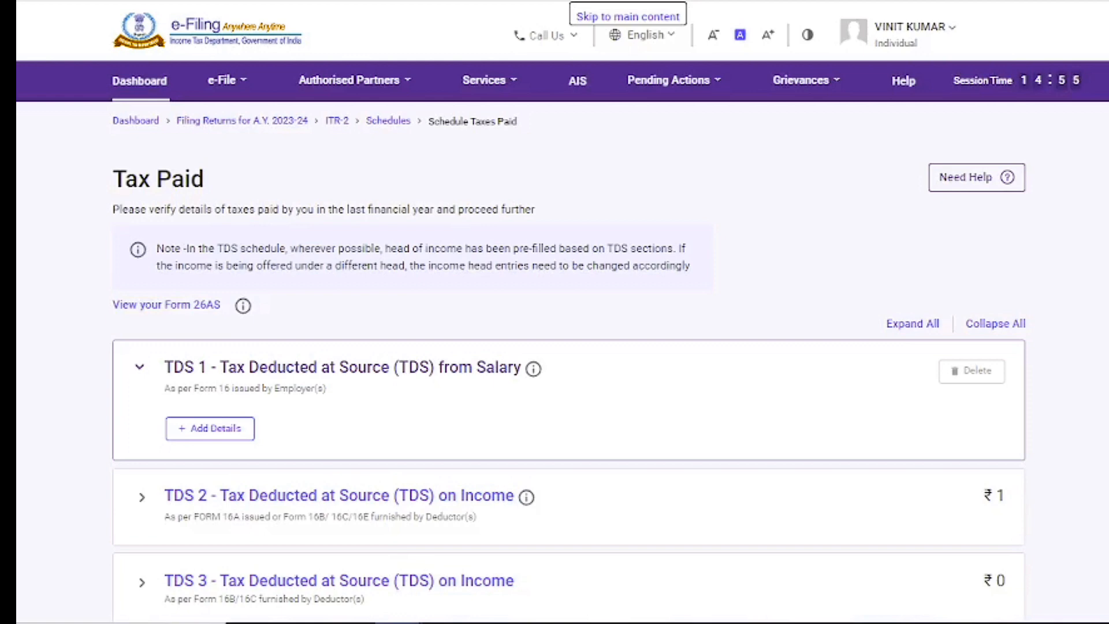
scroll(569, 347, down, 3)
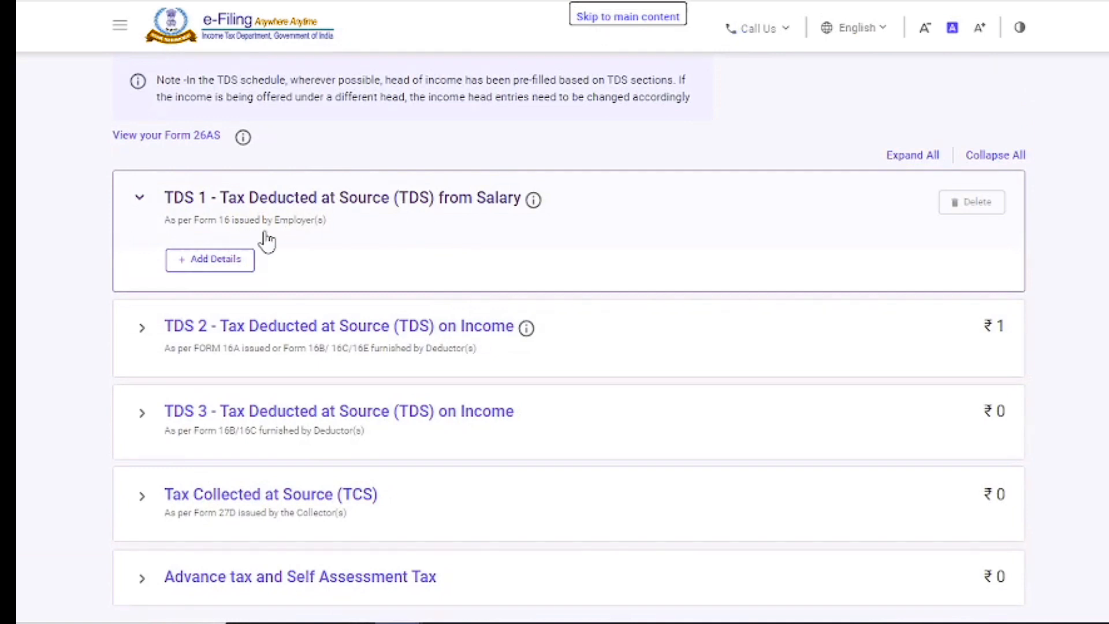
click(296, 331)
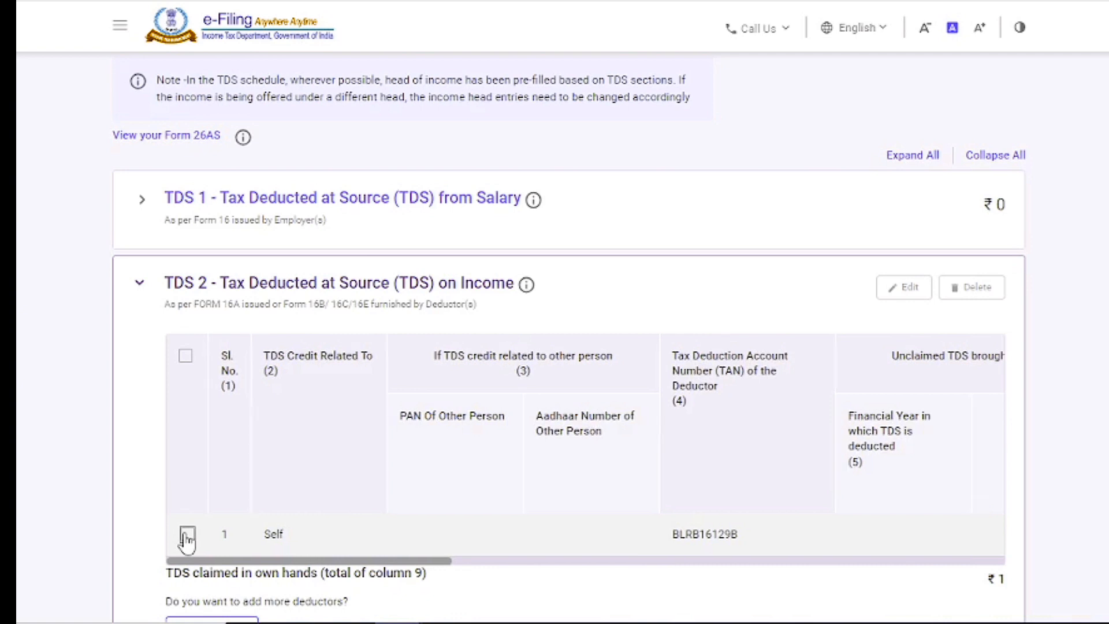
click(187, 536)
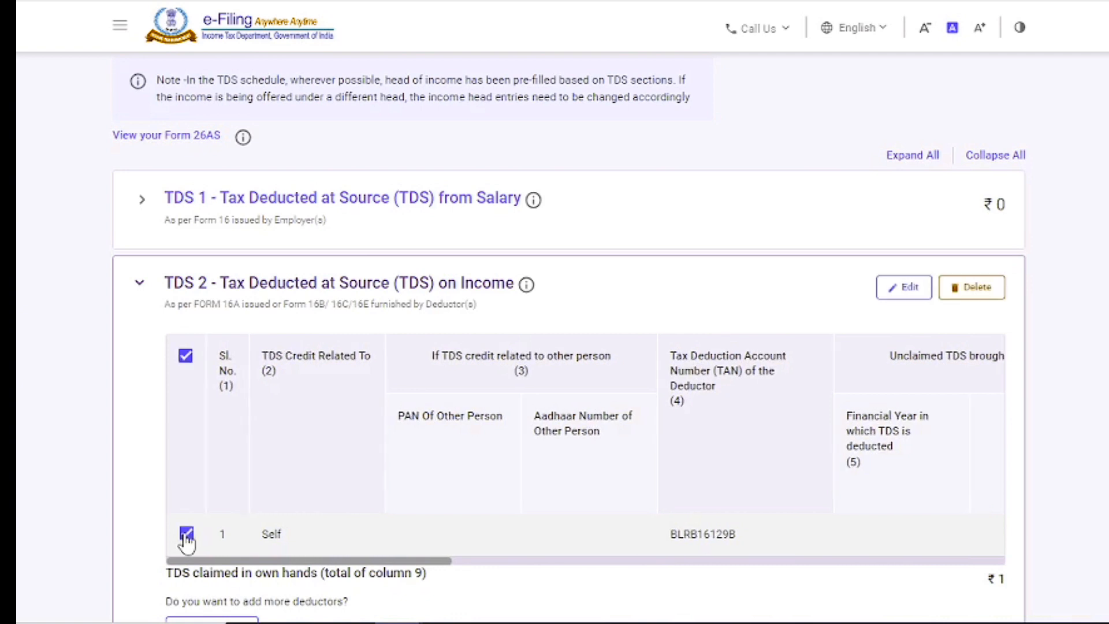
click(921, 295)
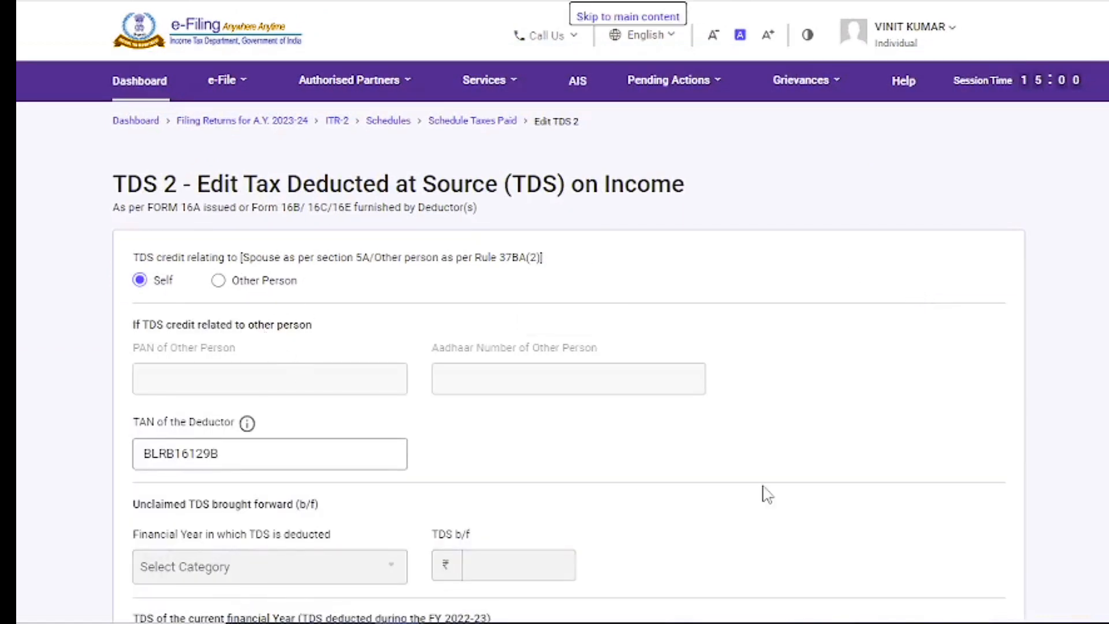
Step: Check the TDS 2 details, with ₹1 as both the current-year TDS deducted and the TDS claimed in own hands
scroll(554, 346, down, 4)
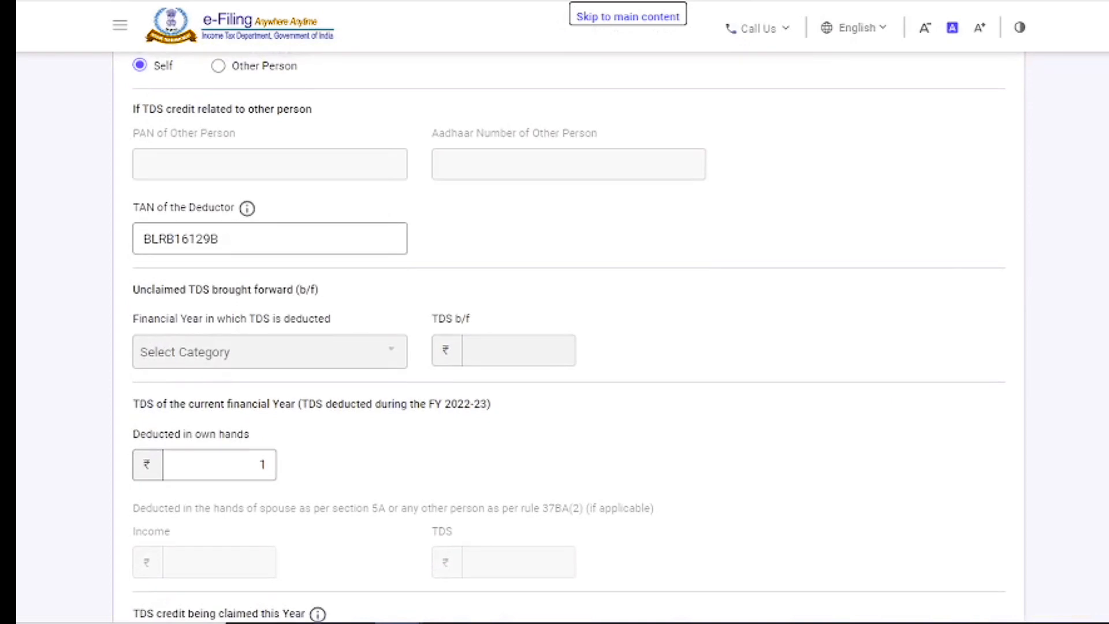
scroll(554, 346, up, 2)
scroll(554, 346, down, 1)
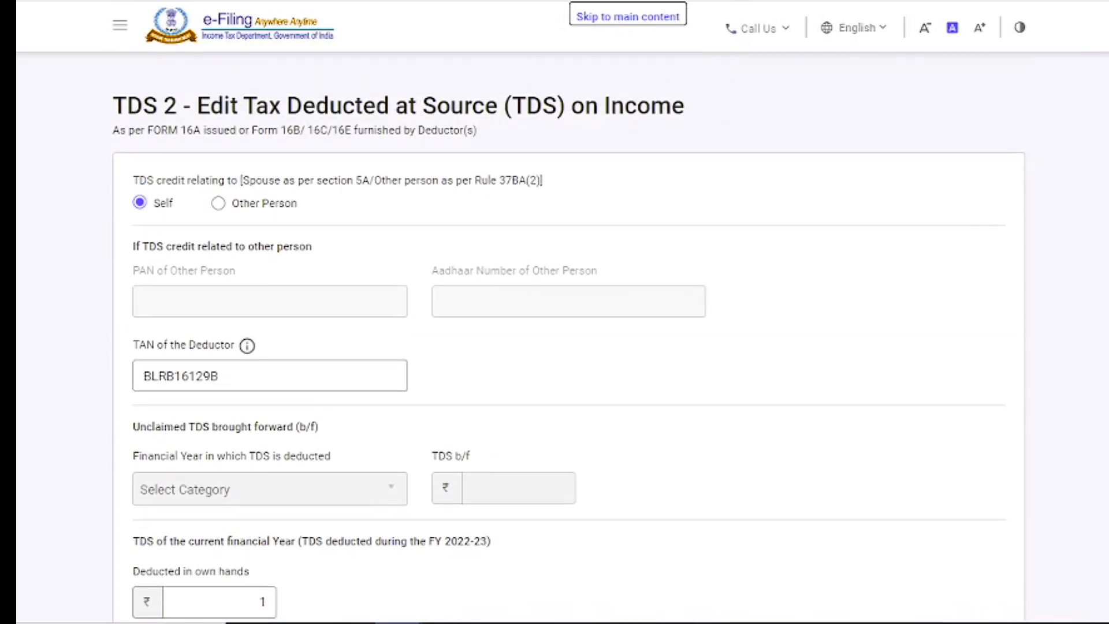
scroll(555, 346, down, 4)
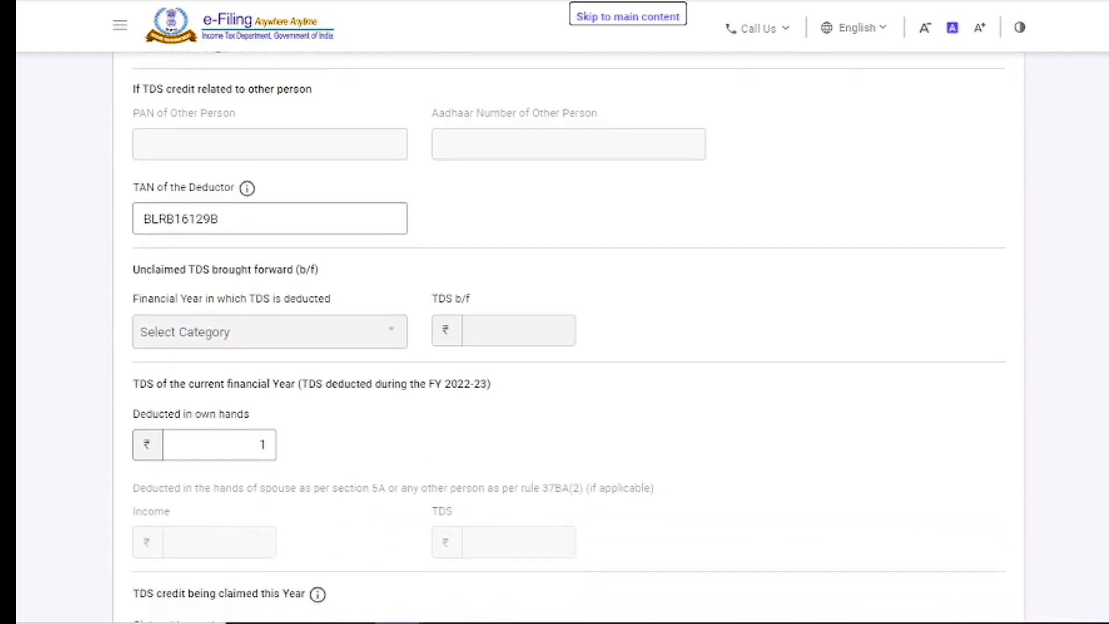
scroll(554, 346, down, 1)
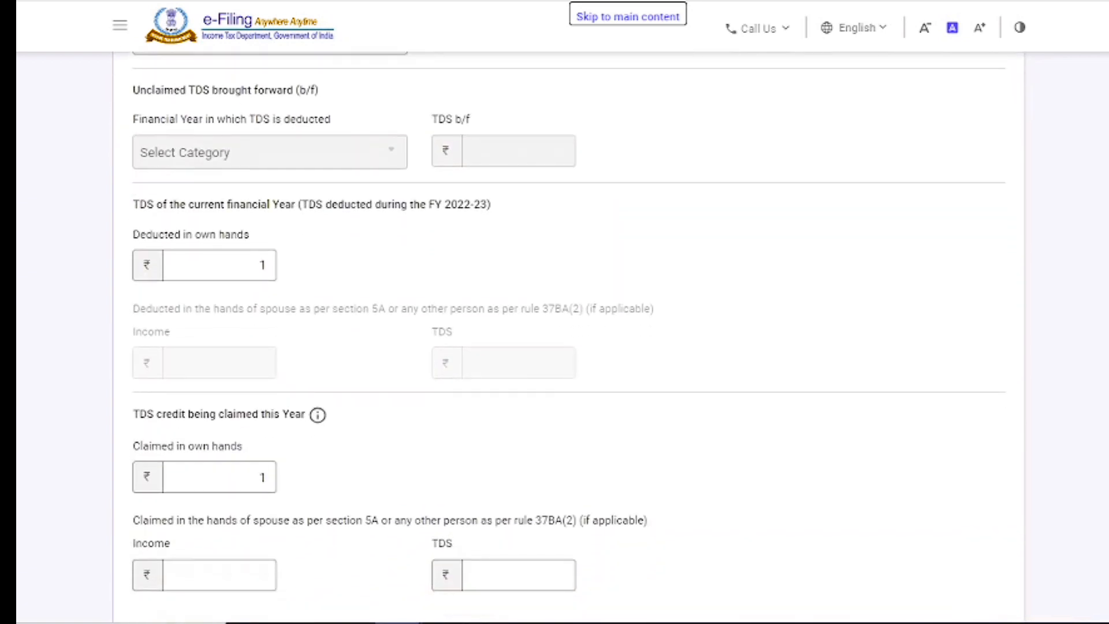
click(261, 268)
text(1)
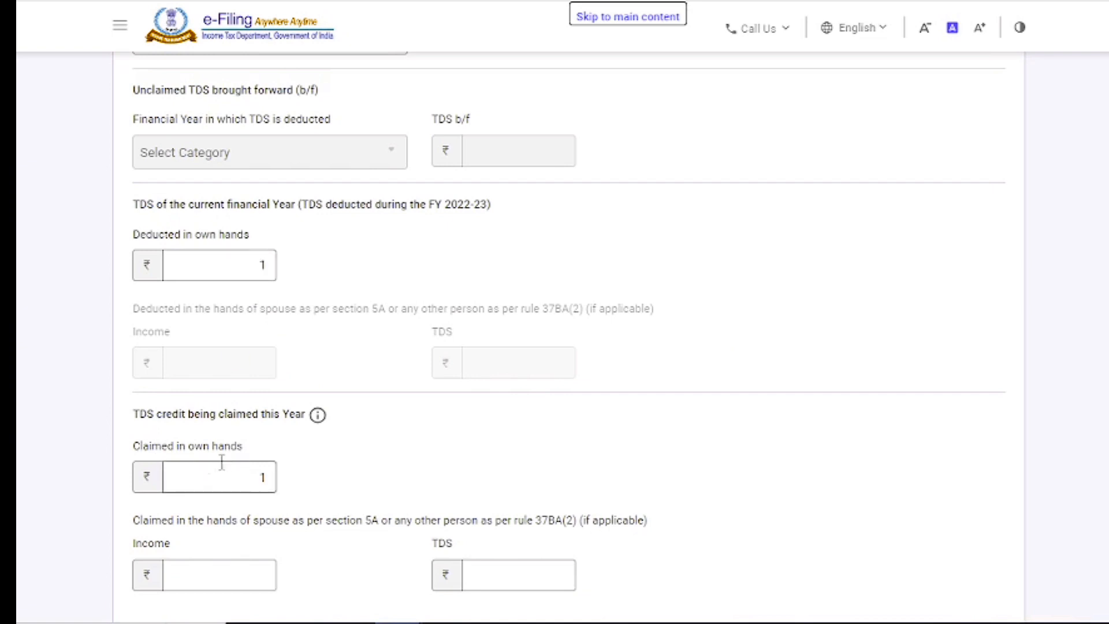
click(260, 476)
text(1)
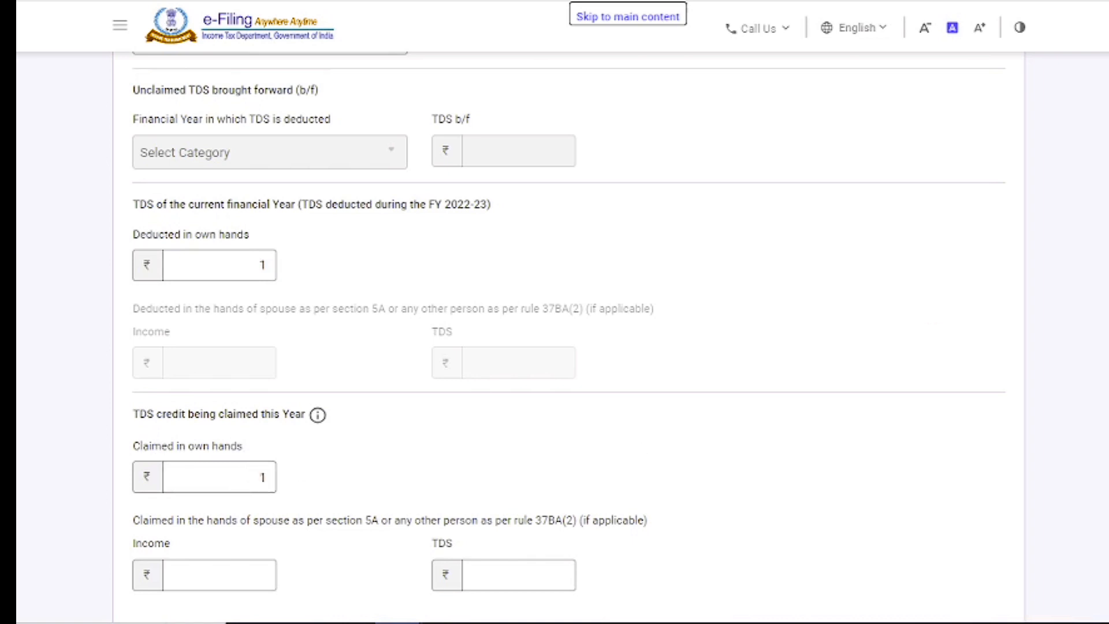
Step: Try Income from Capital Gains as the TDS 2 entry's head of income, and restore Income from Other Sources
scroll(569, 335, down, 5)
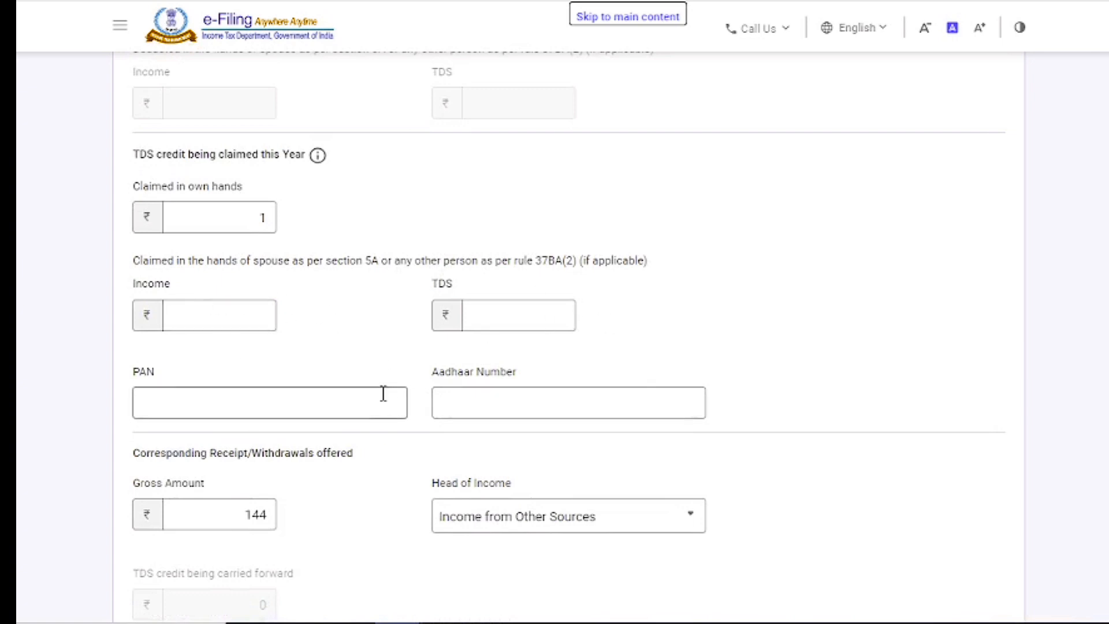
click(256, 512)
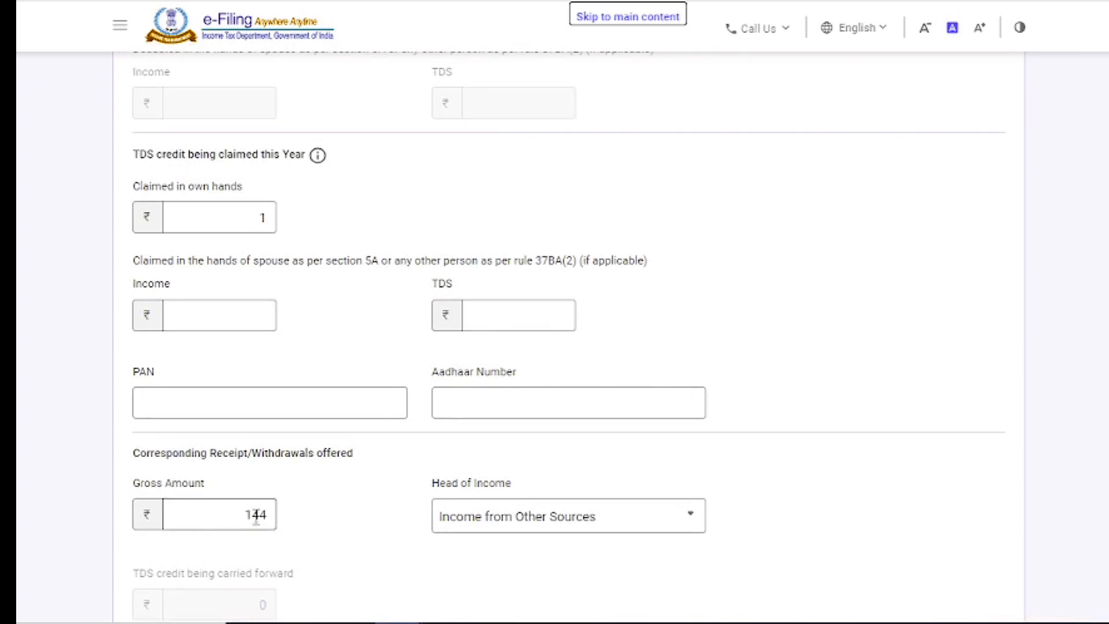
click(560, 529)
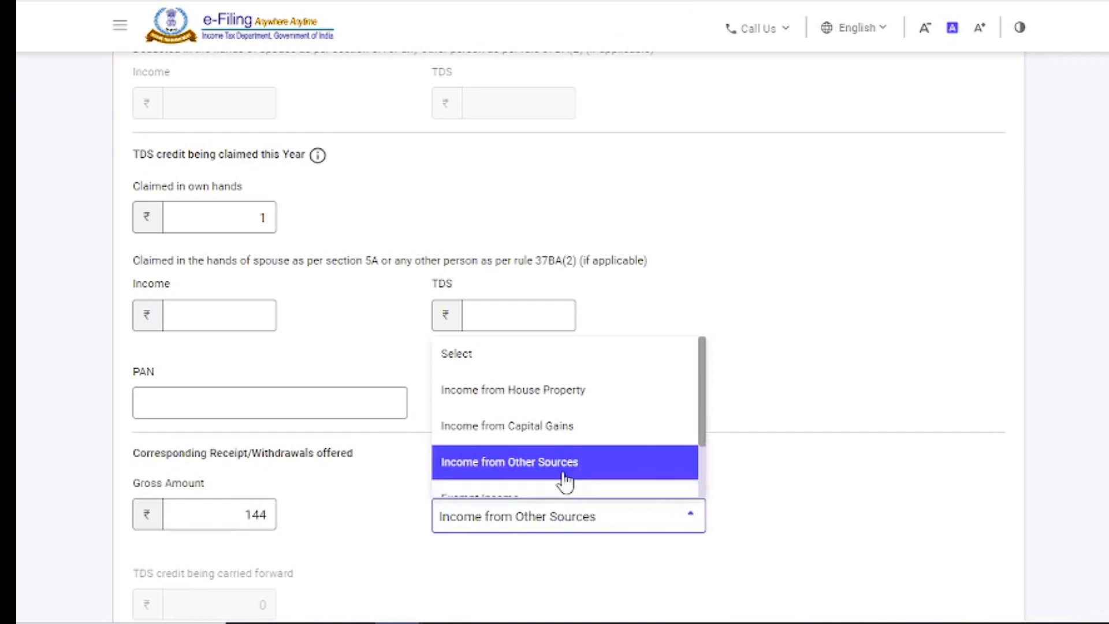
click(558, 426)
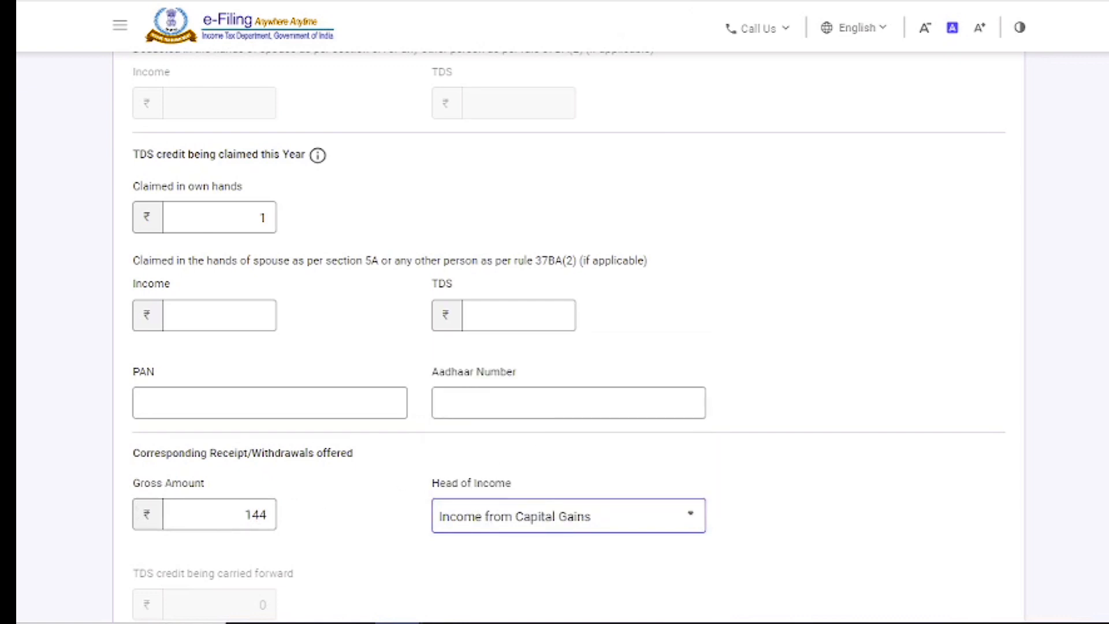
scroll(554, 335, down, 3)
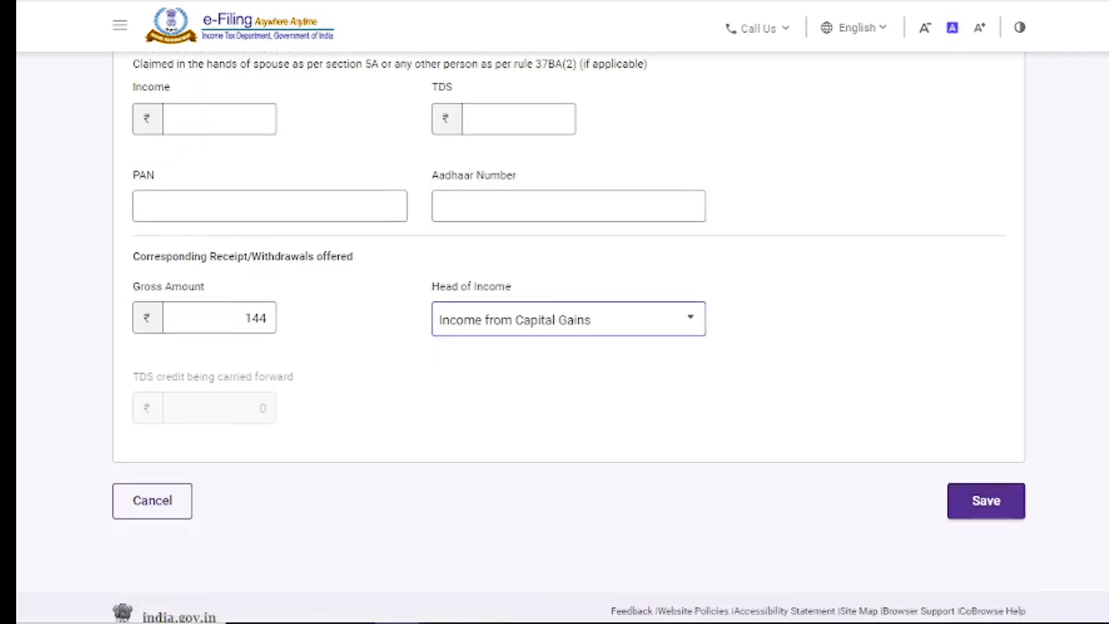
click(597, 334)
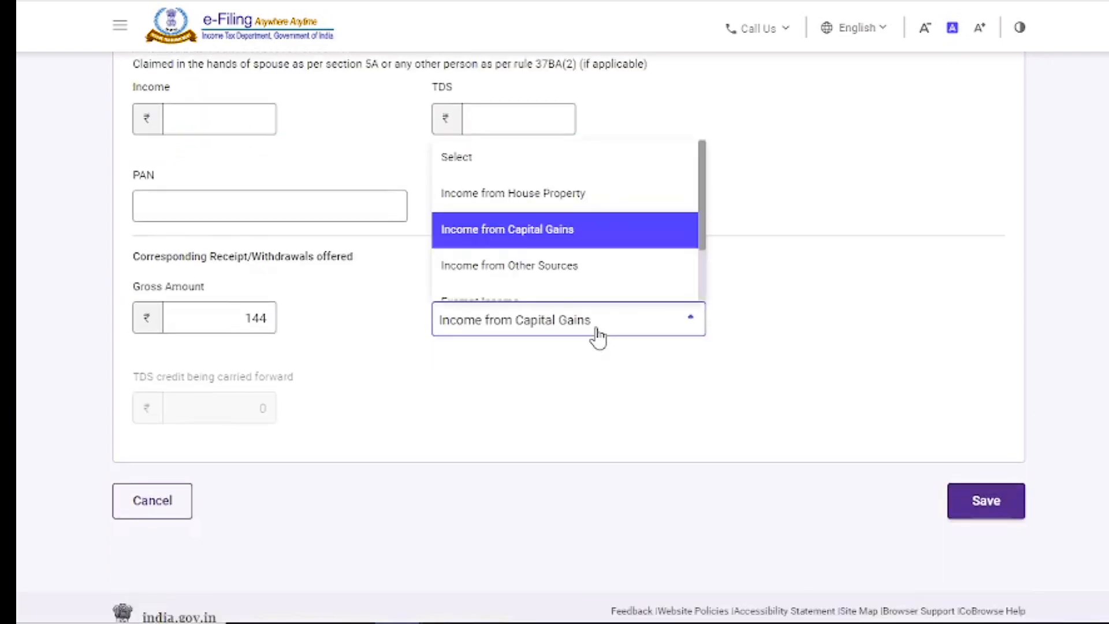
click(578, 269)
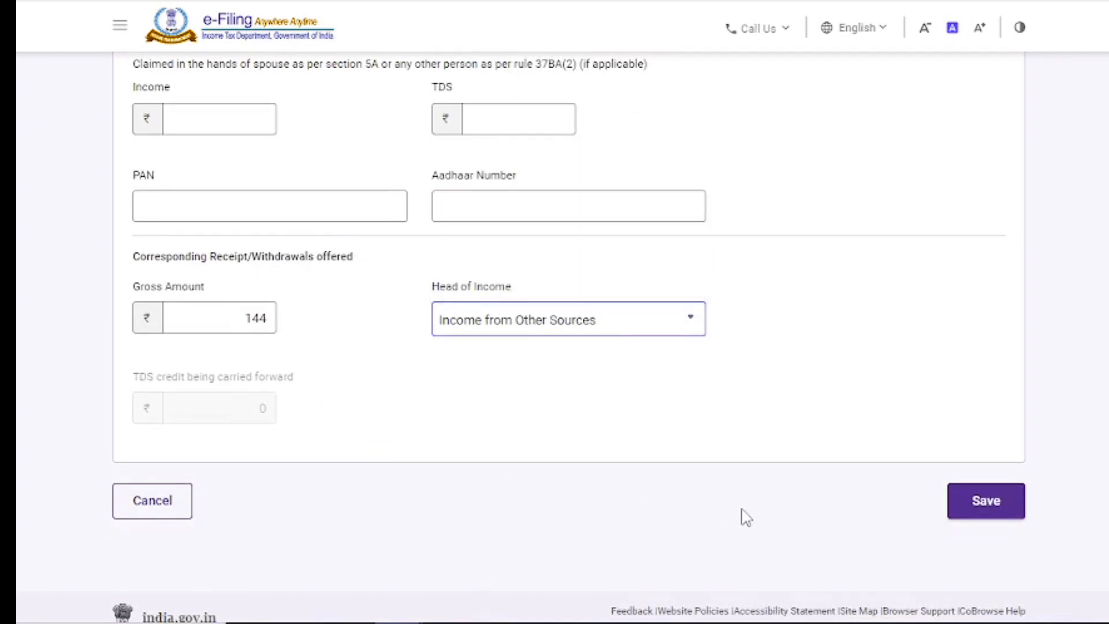
Step: Save the TDS 2 entry and confirm the Tax Paid schedule
click(985, 508)
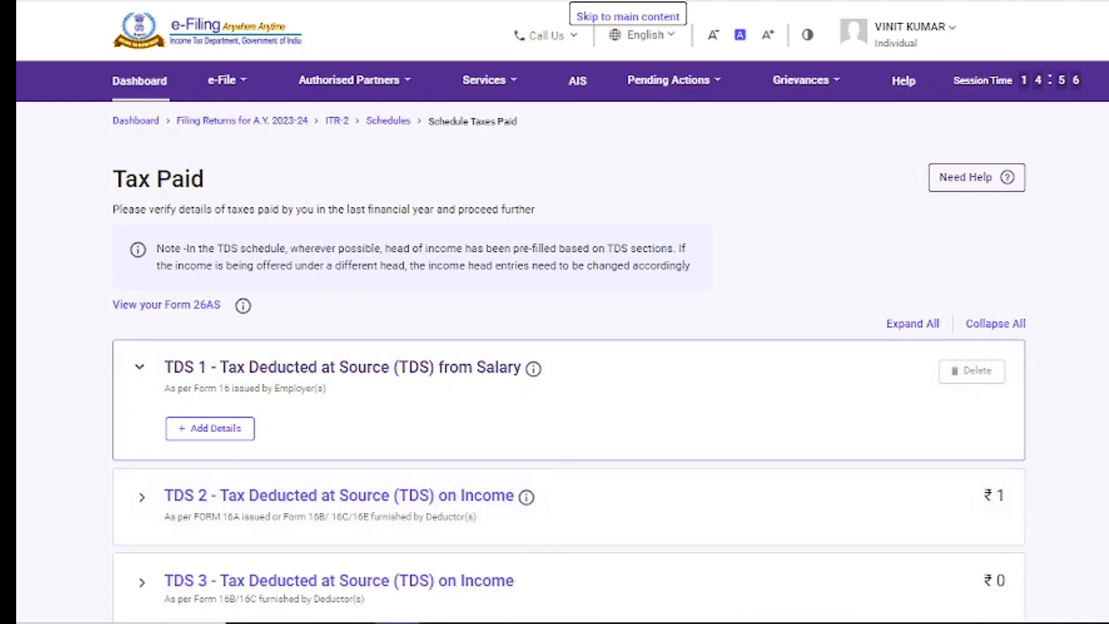
scroll(568, 347, down, 8)
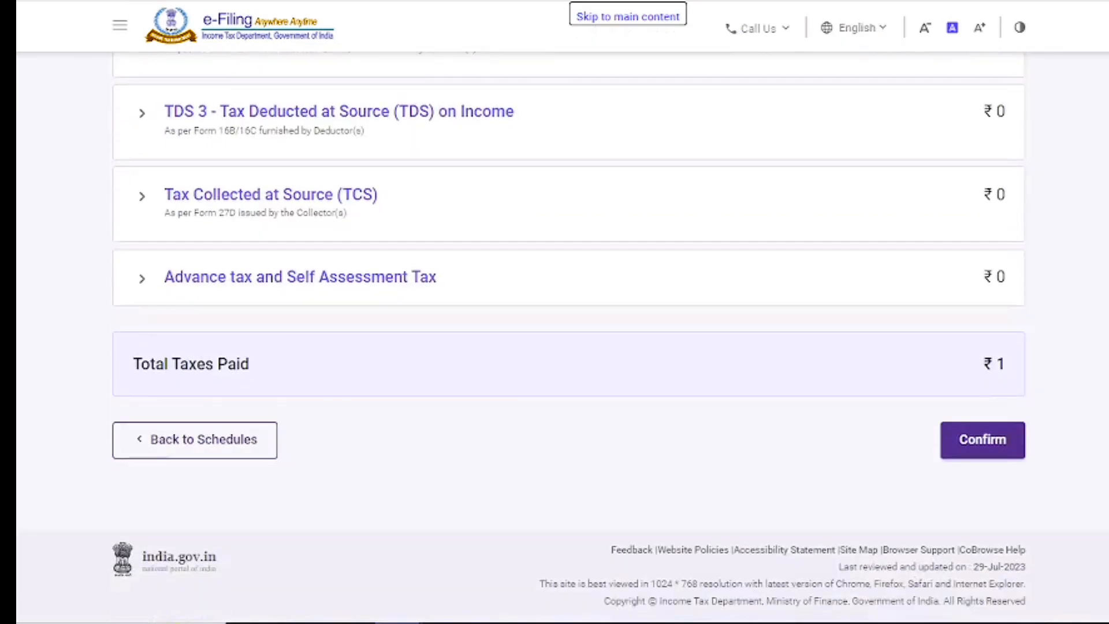
click(971, 443)
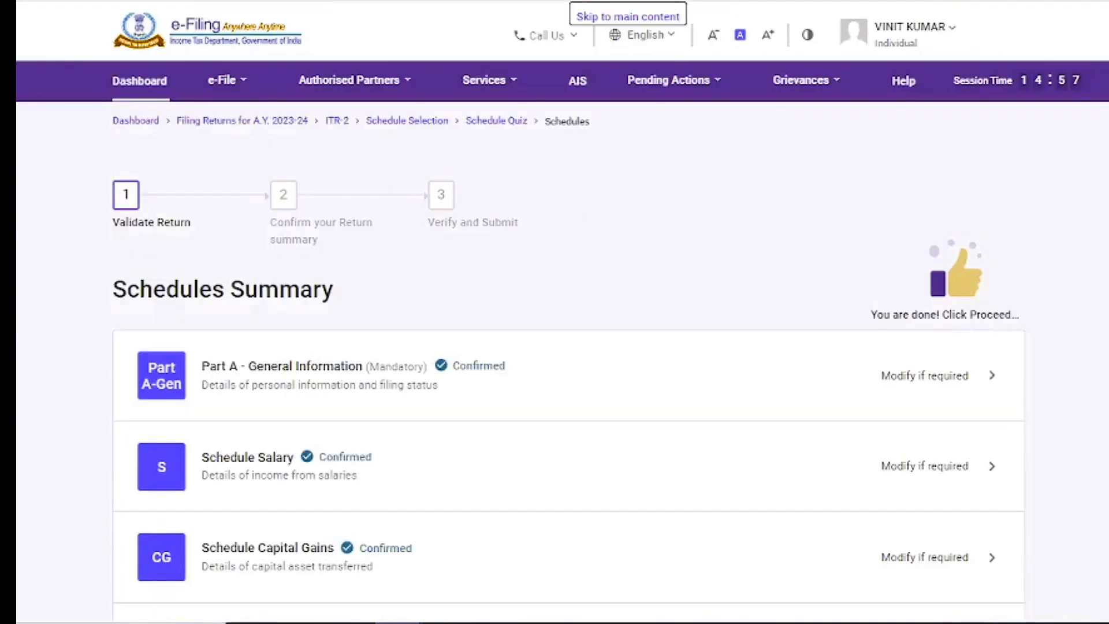
Step: Open Part B - TTI, check the tax liability computation and foreign asset declaration, and proceed to the return preview
scroll(568, 358, down, 20)
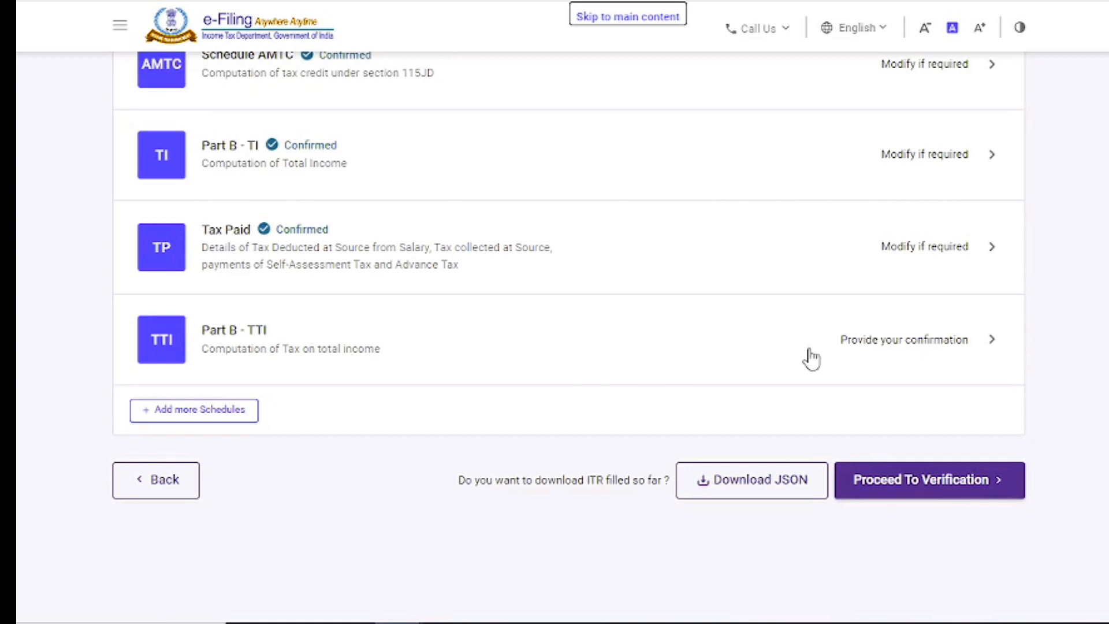
click(881, 353)
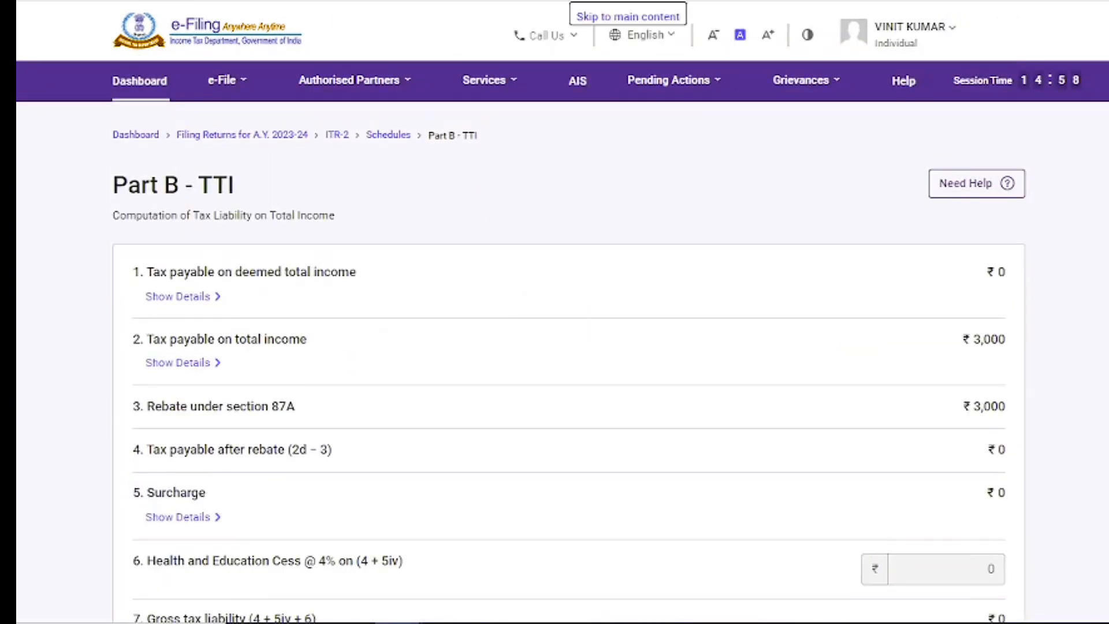
scroll(569, 341, down, 15)
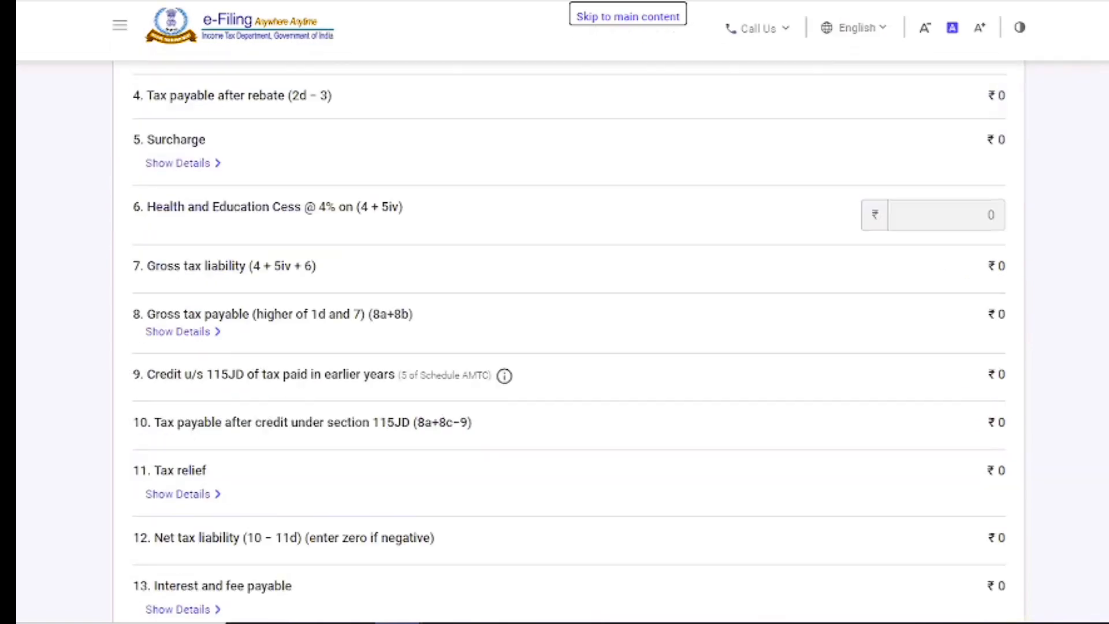
scroll(569, 341, down, 3)
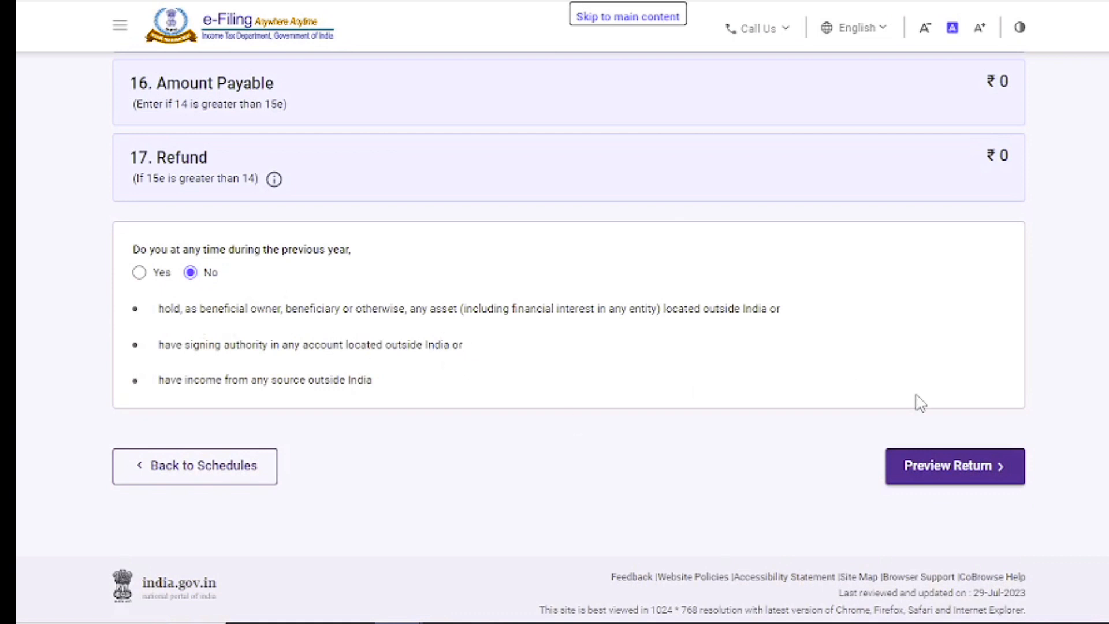
click(939, 475)
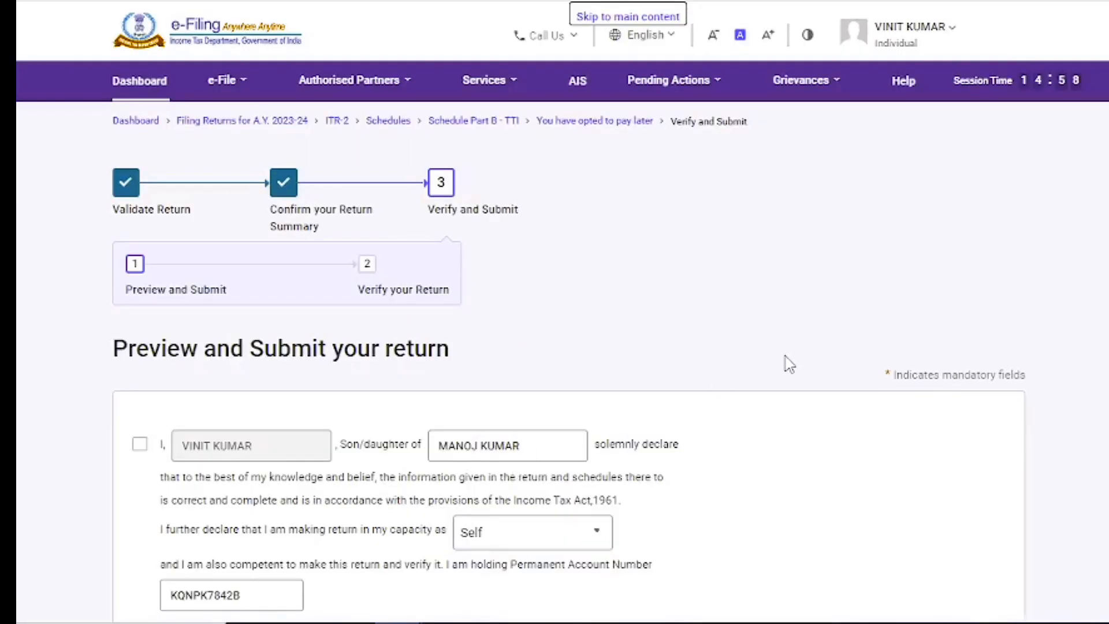
Step: Accept the declaration with Self as the filing capacity and open the preview of the ITR-2 return
click(139, 443)
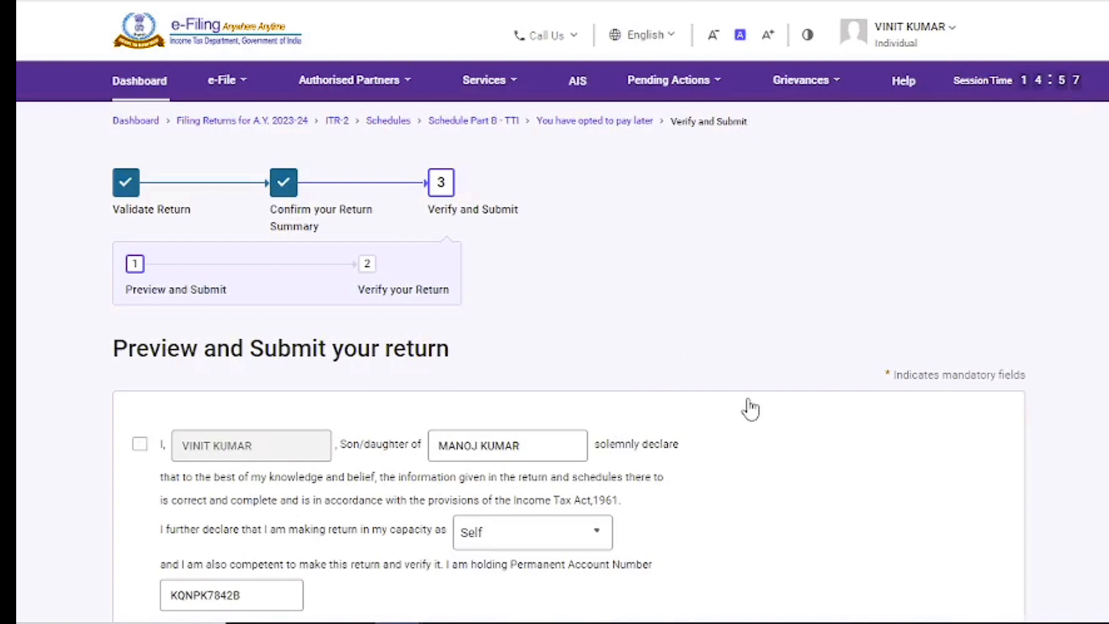
scroll(554, 346, down, 10)
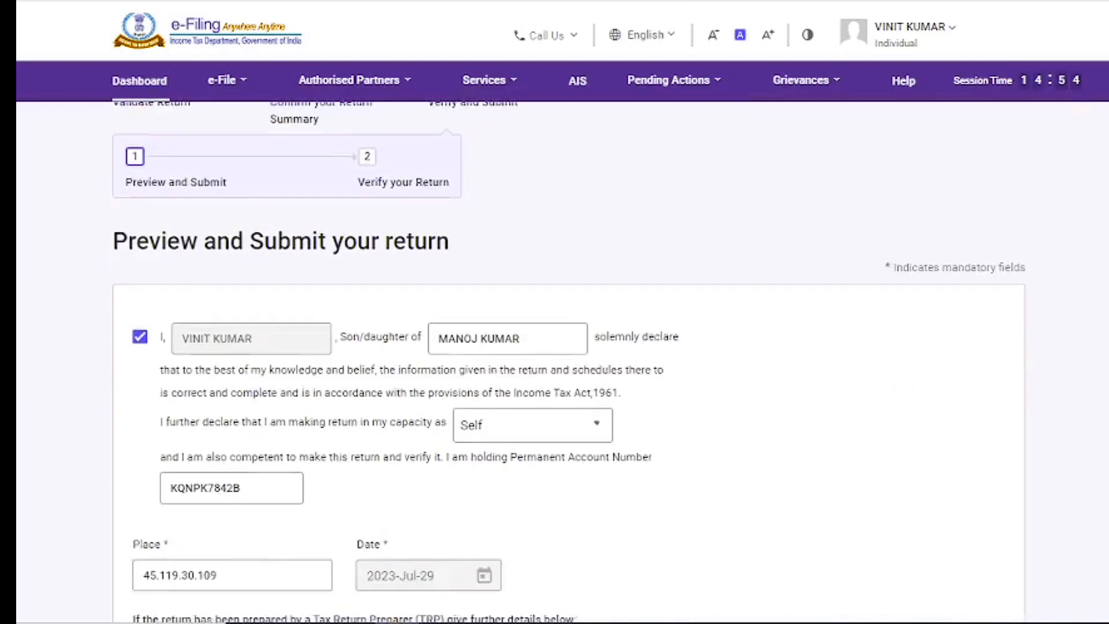
click(956, 416)
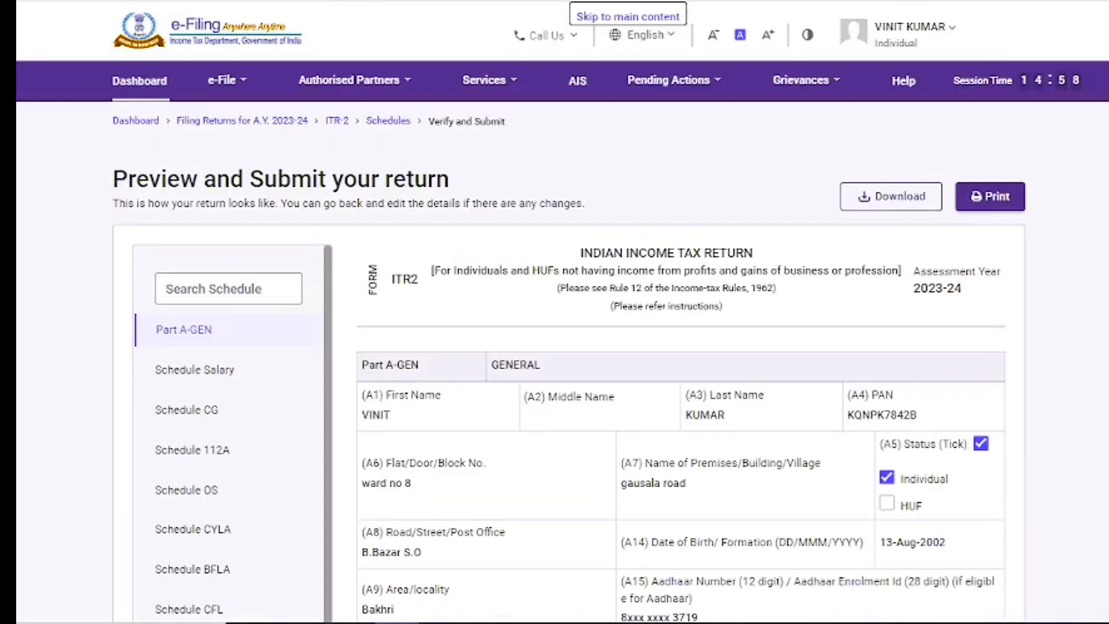
Step: Validate the previewed return, and proceed to verification with e-Verify Now as the method
scroll(939, 557, down, 20)
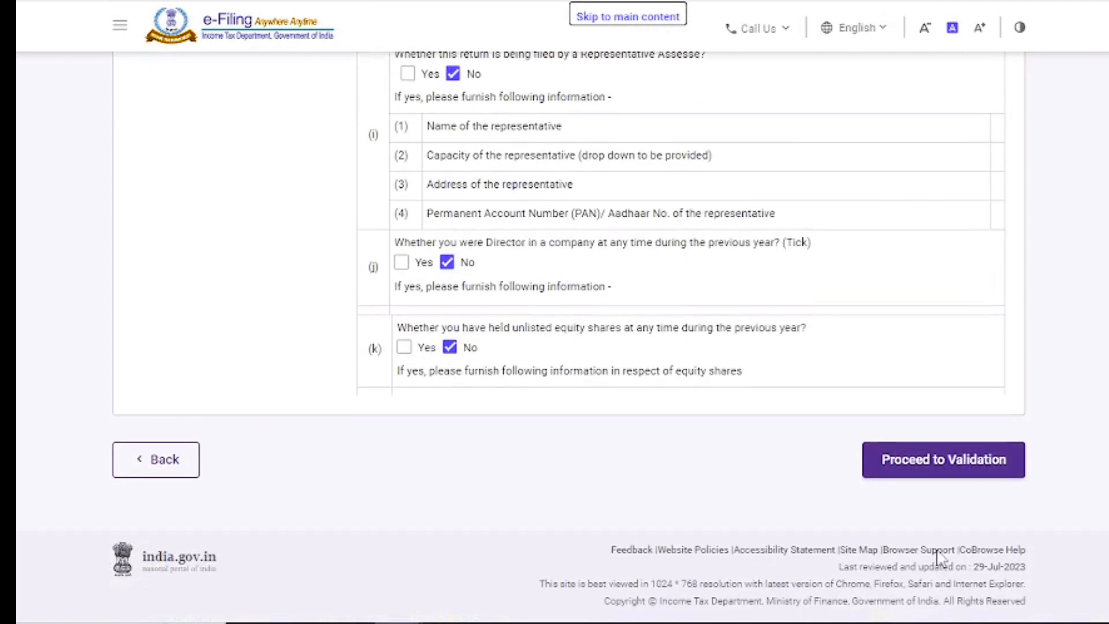
click(958, 465)
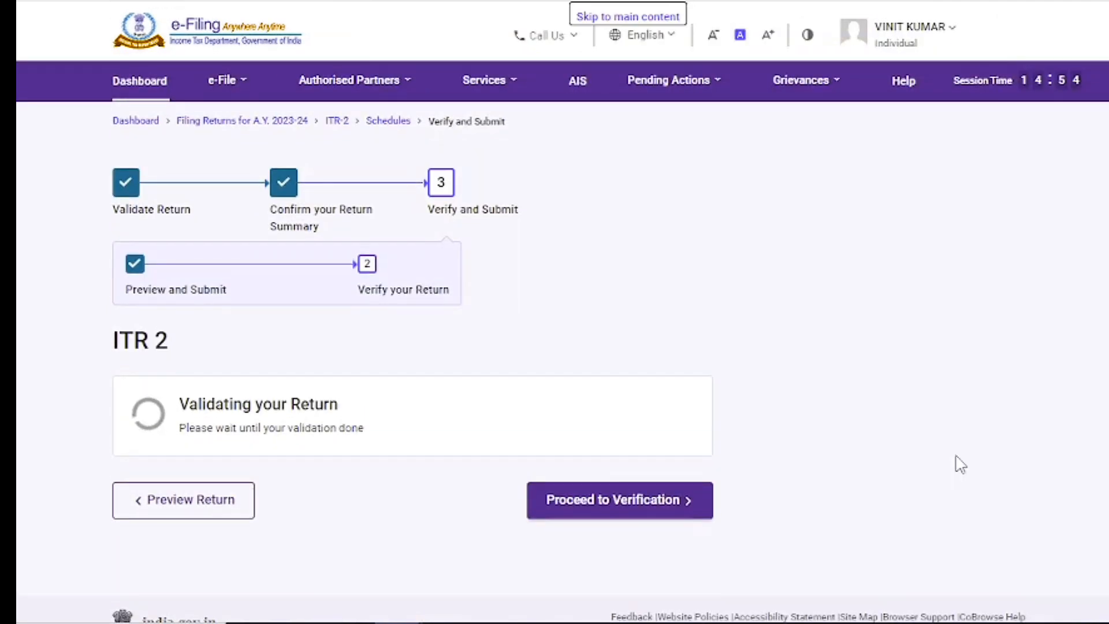
click(679, 503)
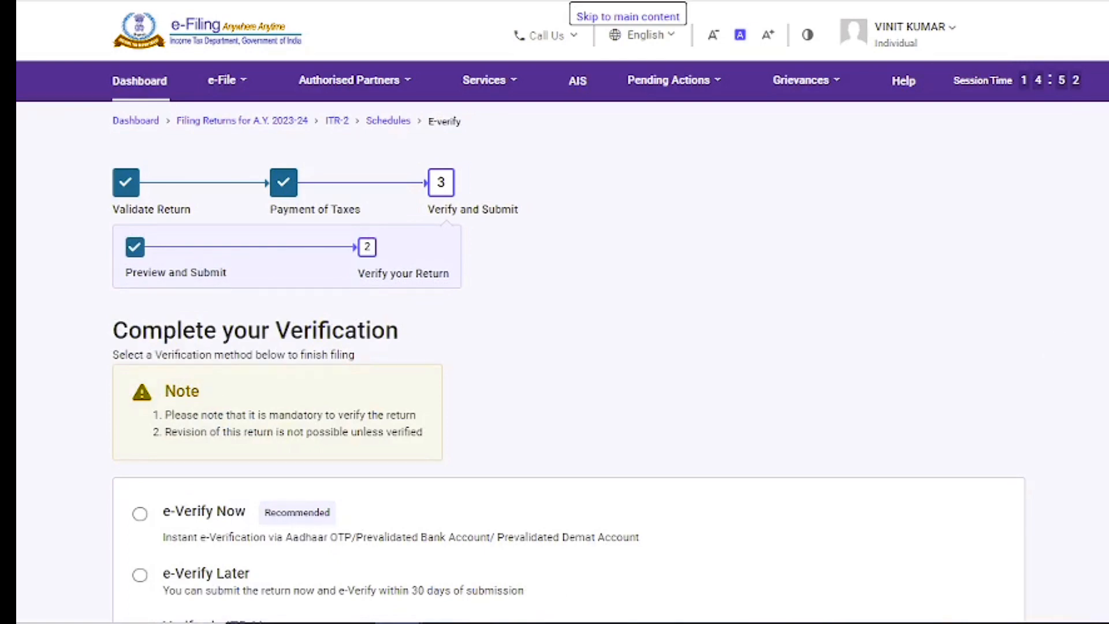
scroll(566, 346, down, 3)
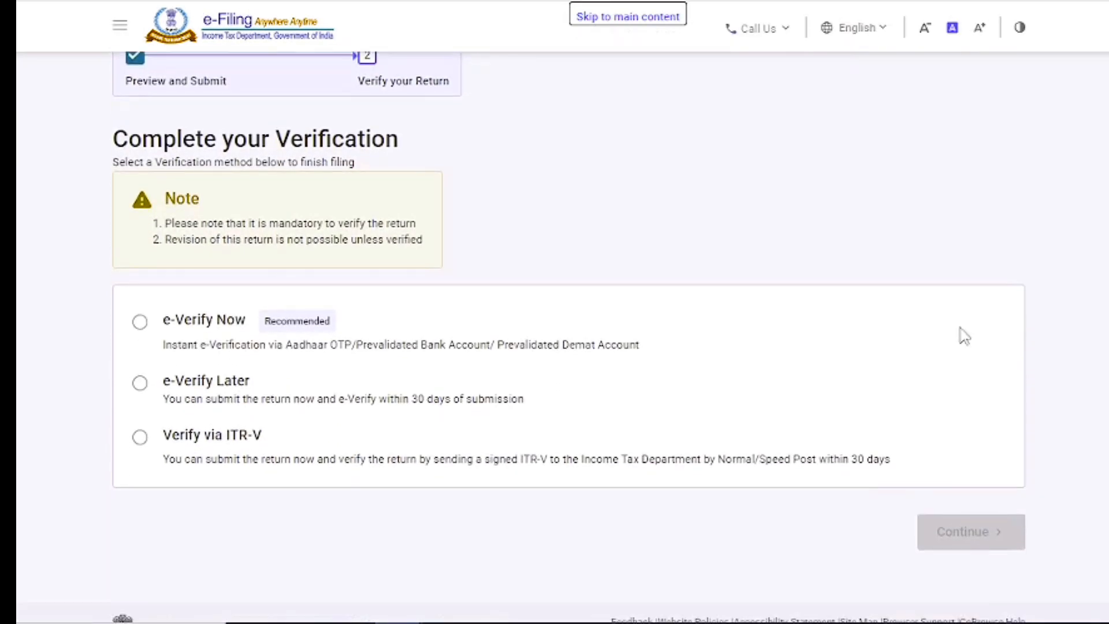
click(146, 327)
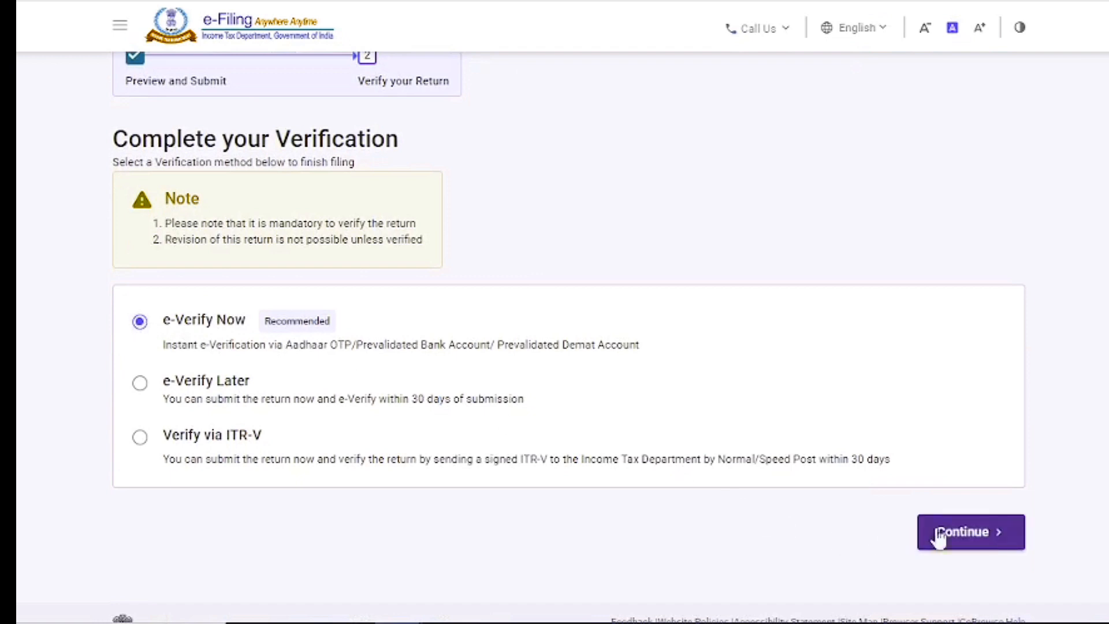